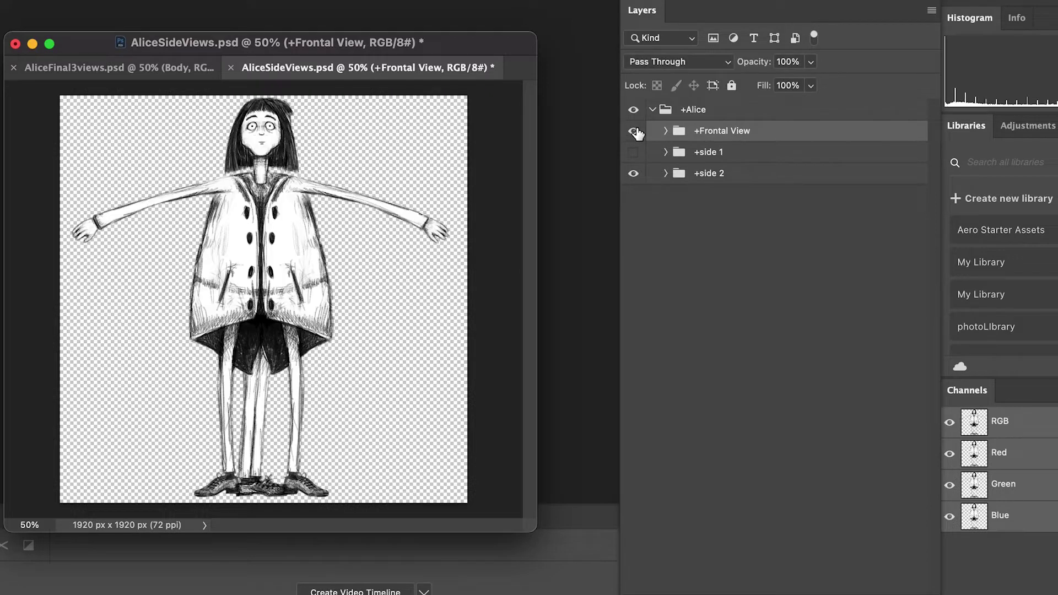
Compare the +Frontal View, +side 1 and +side 2 groups by toggling their visibility, leaving only +side 2 shown.
left_click(634, 174)
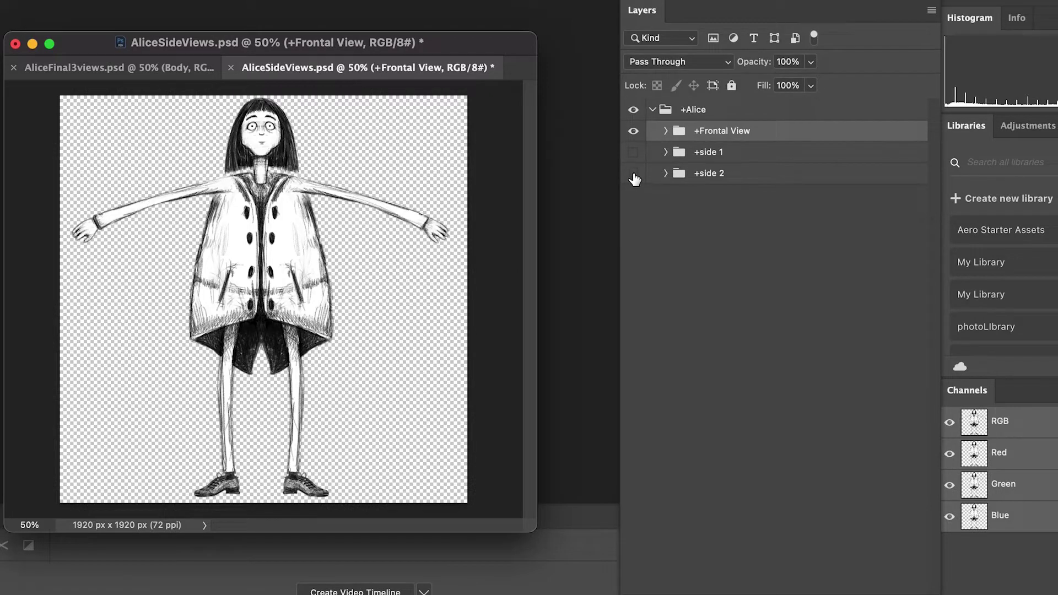
left_click(635, 132)
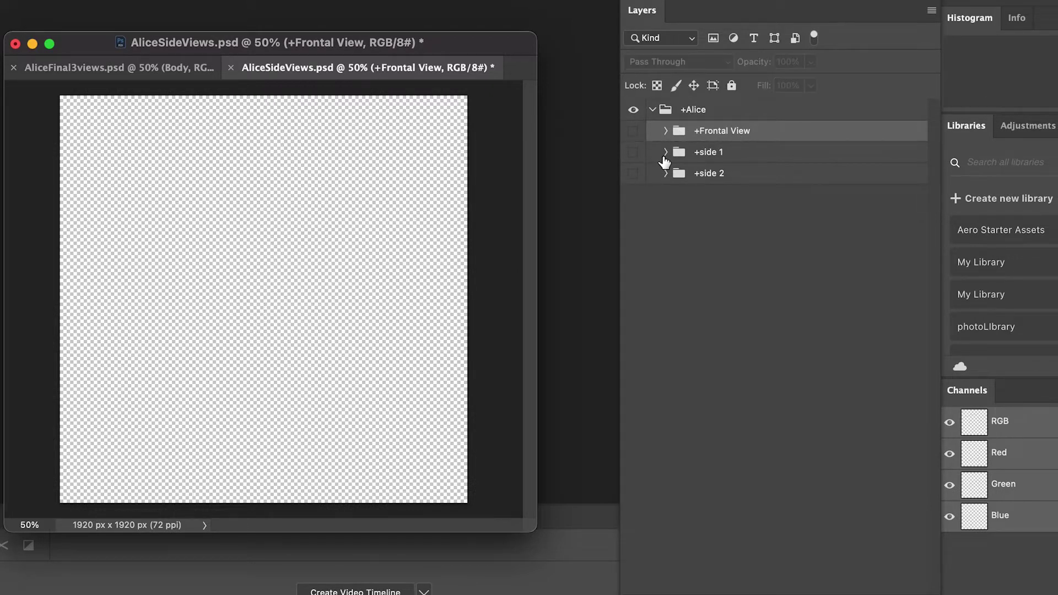
left_click(634, 153)
left_click(633, 153)
left_click(634, 174)
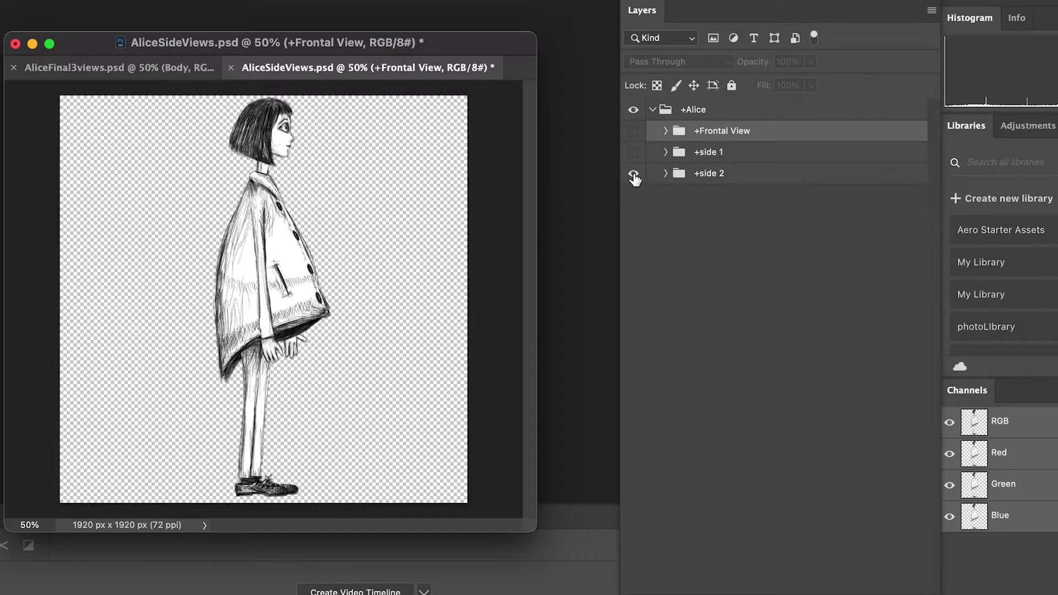
Examine the Head subgroup of +side 2 by toggling the visibility of its Head layer, then collapse the subgroup.
left_click(719, 175)
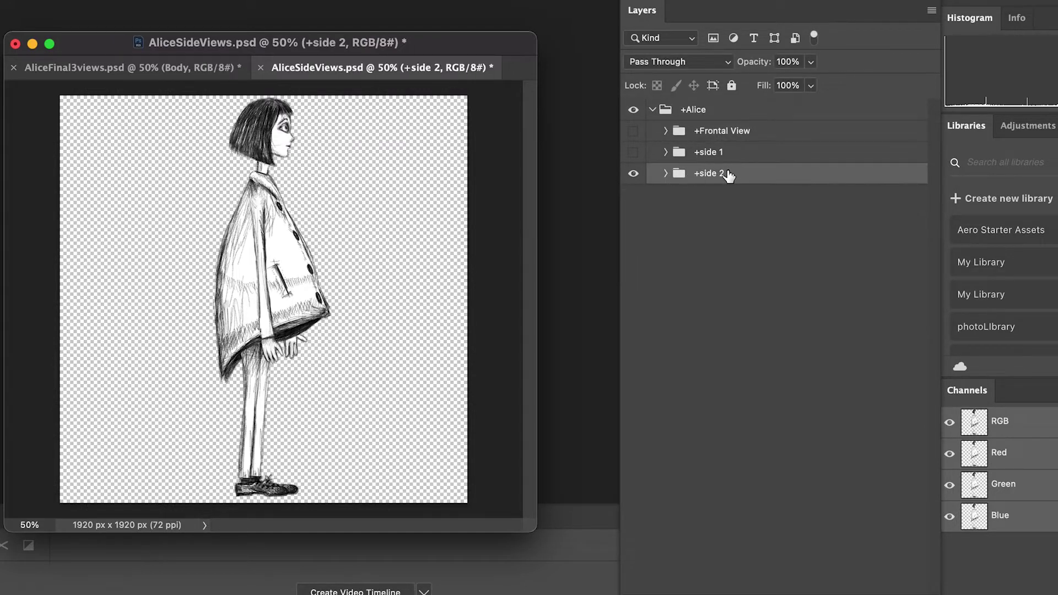
left_click(666, 174)
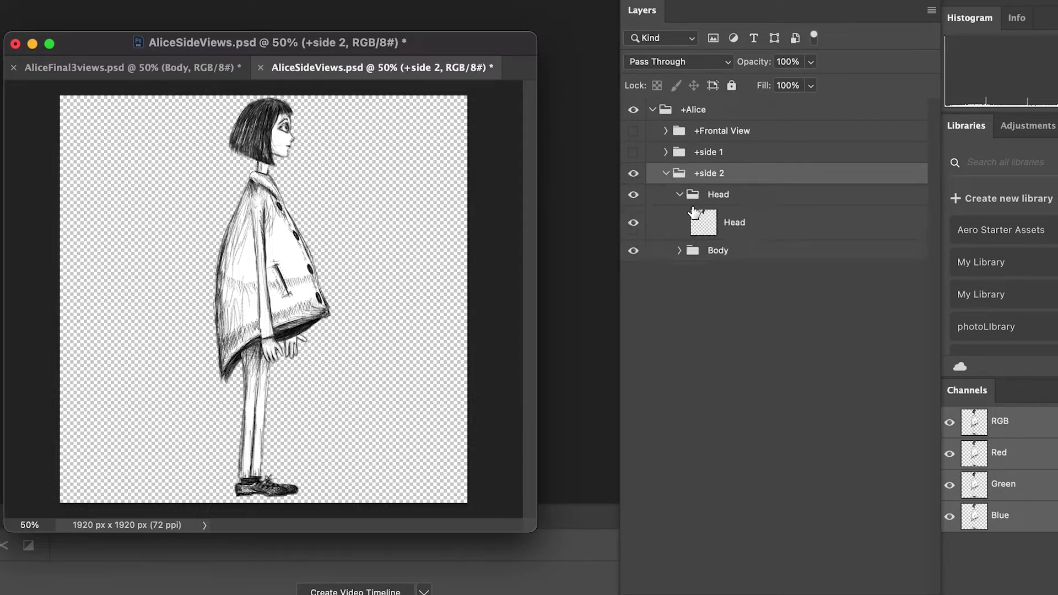
left_click(680, 195)
left_click(680, 195)
left_click(711, 224)
left_click(633, 224)
left_click(633, 225)
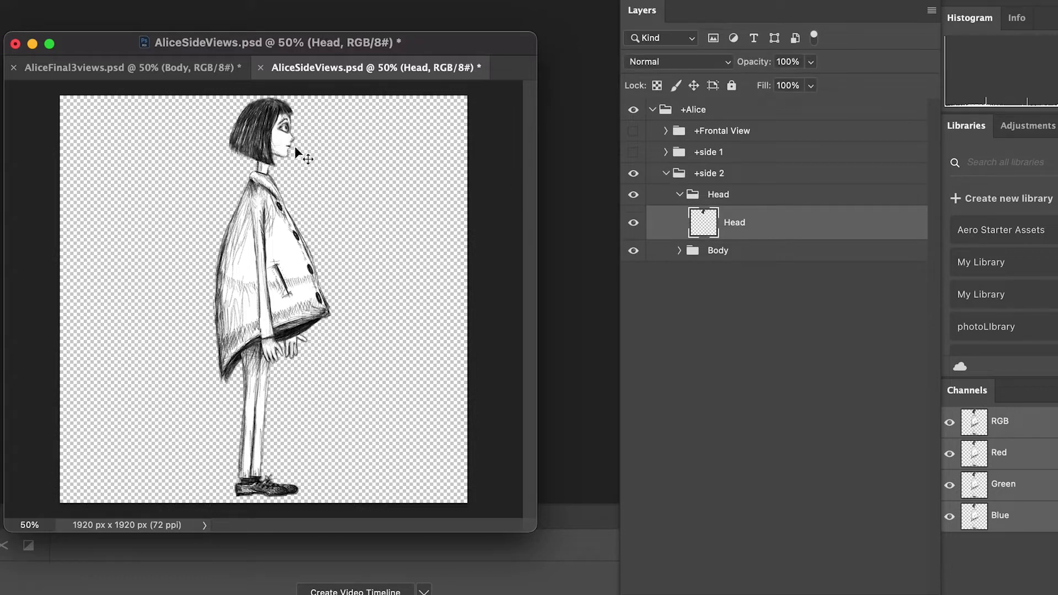
scroll(297, 154, "up", 5)
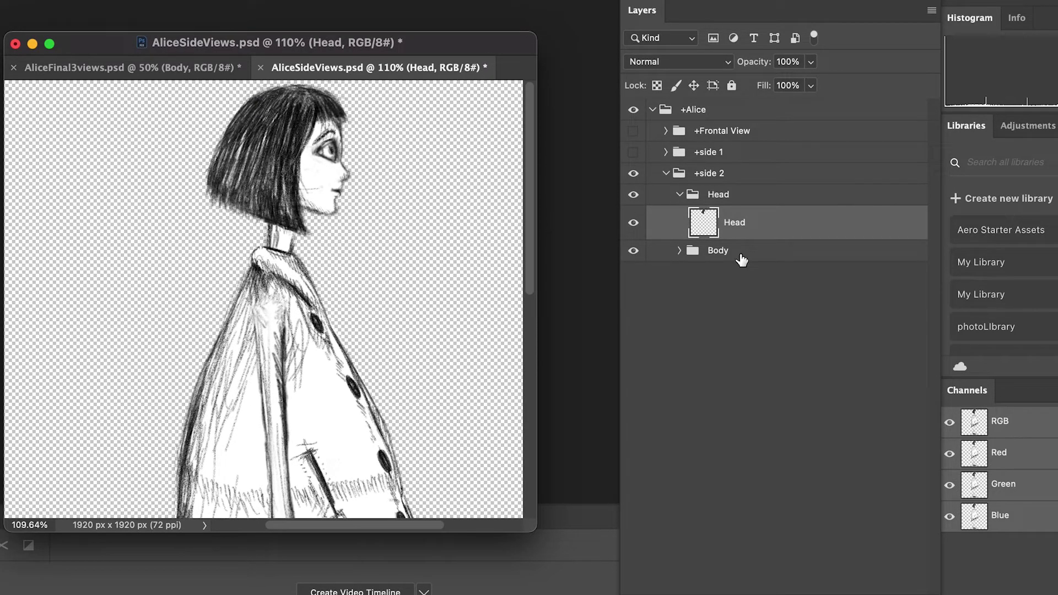
left_click(633, 224)
left_click(634, 224)
left_click(635, 225)
left_click(634, 227)
left_click(680, 195)
Expand the Body subgroup of +side 2, hide the coat layer and toggle the back coat layer to inspect it.
left_click(680, 215)
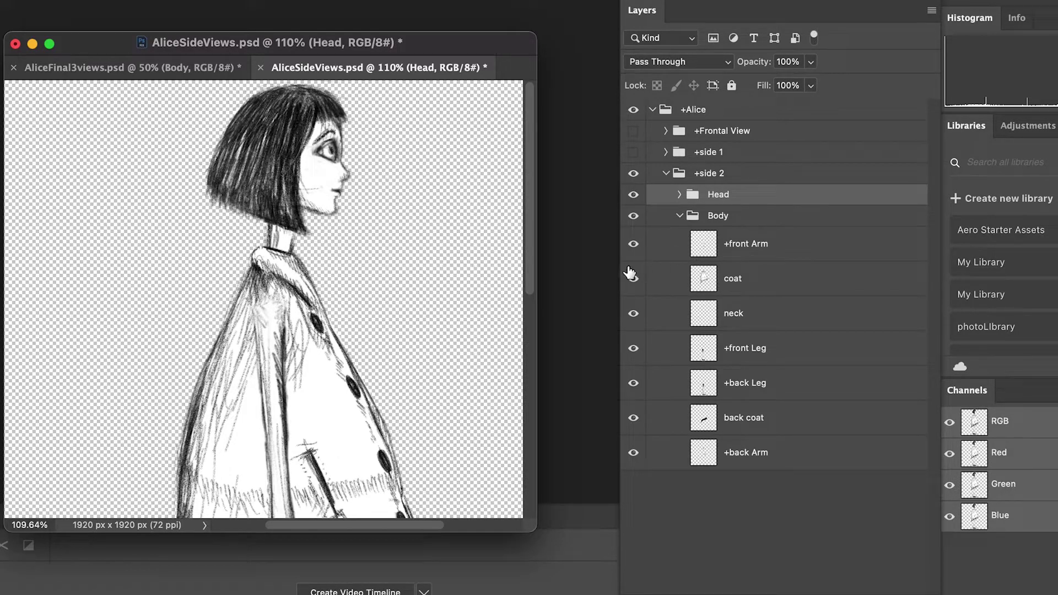
key("super+0")
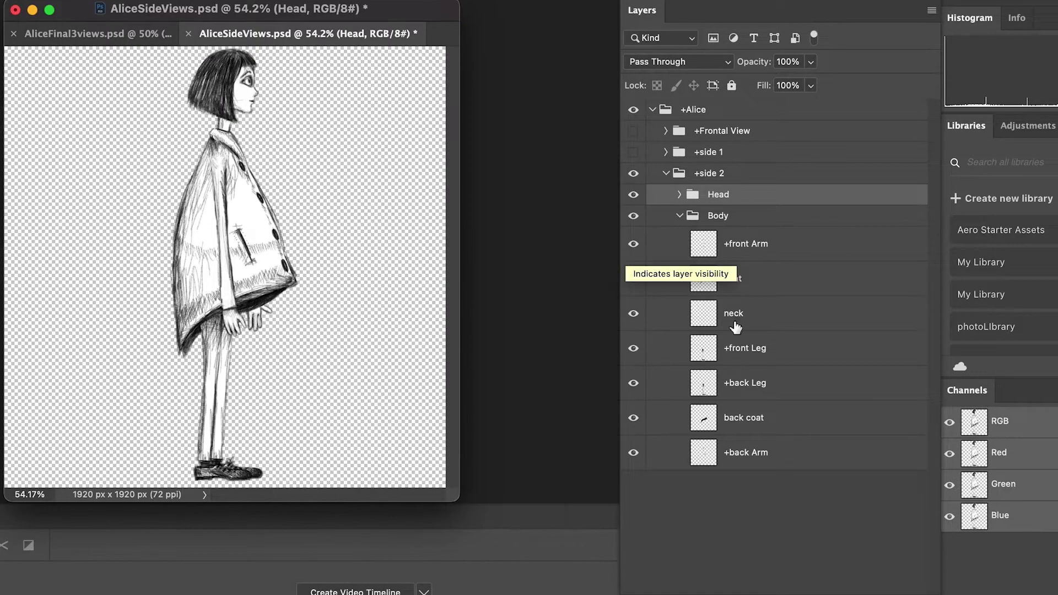
left_click(634, 279)
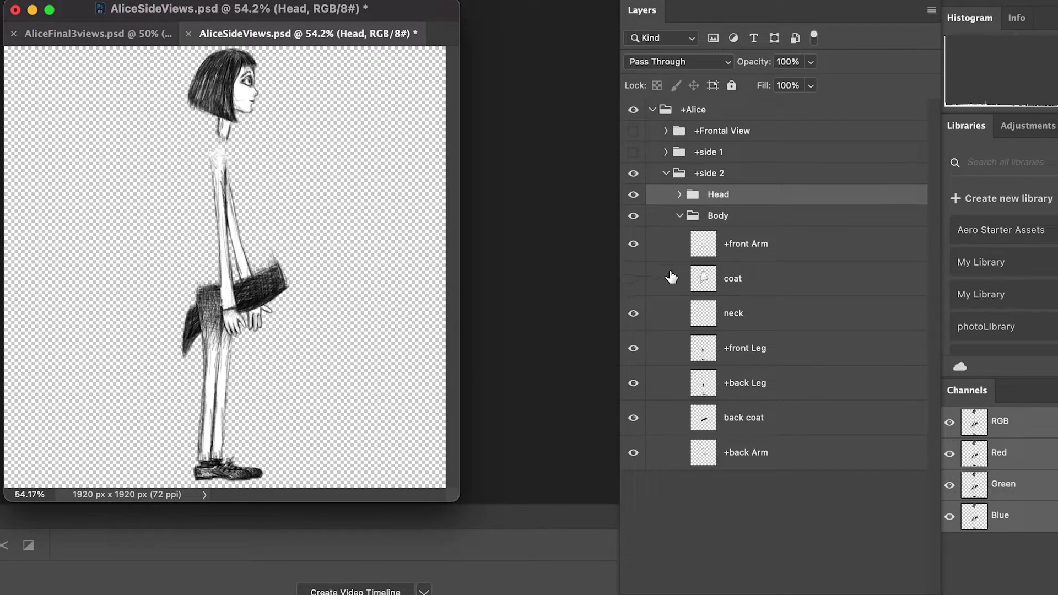
left_click(633, 418)
left_click(633, 418)
Try shifting the +back Arm layer slightly sideways, and undo the move.
left_click(752, 455)
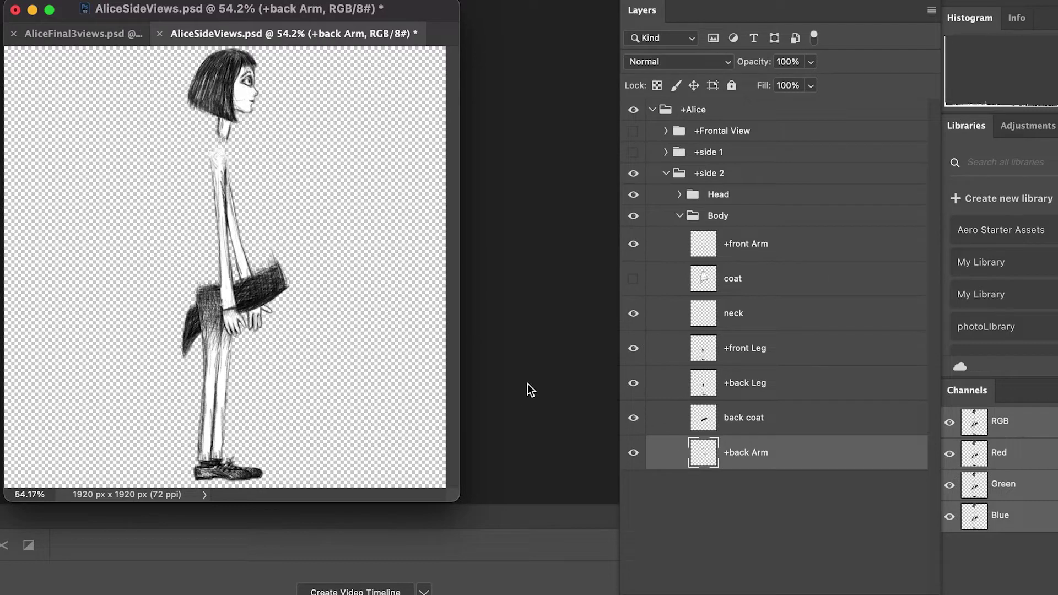
left_click_drag(254, 314, 278, 315)
key("super+z")
Inspect the arm, leg and back coat layers of the Body subgroup, toggling back coat, +back Leg and +front Leg visibility.
left_click(749, 342)
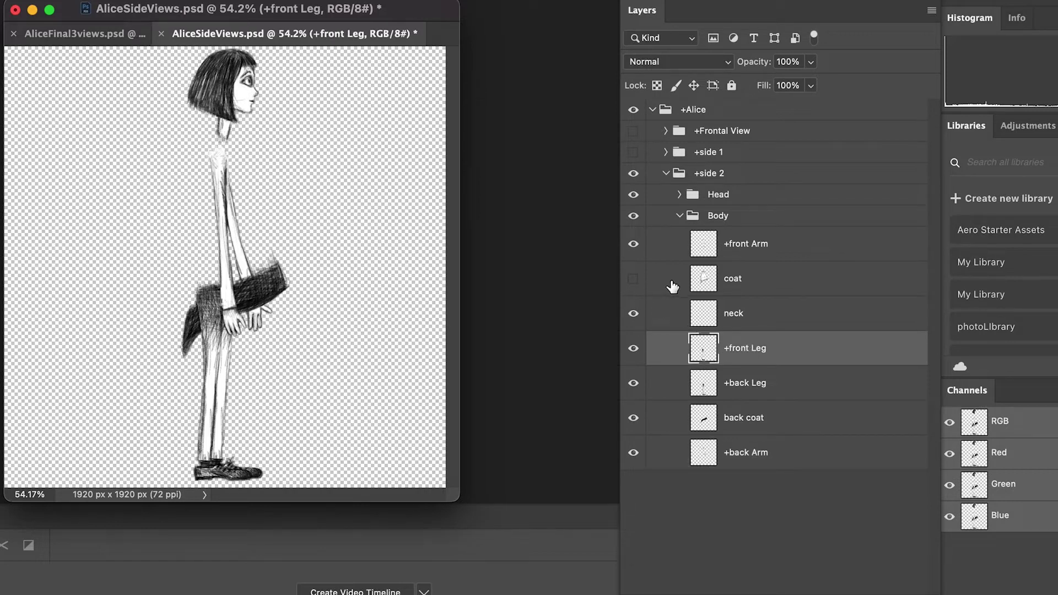
left_click(753, 243)
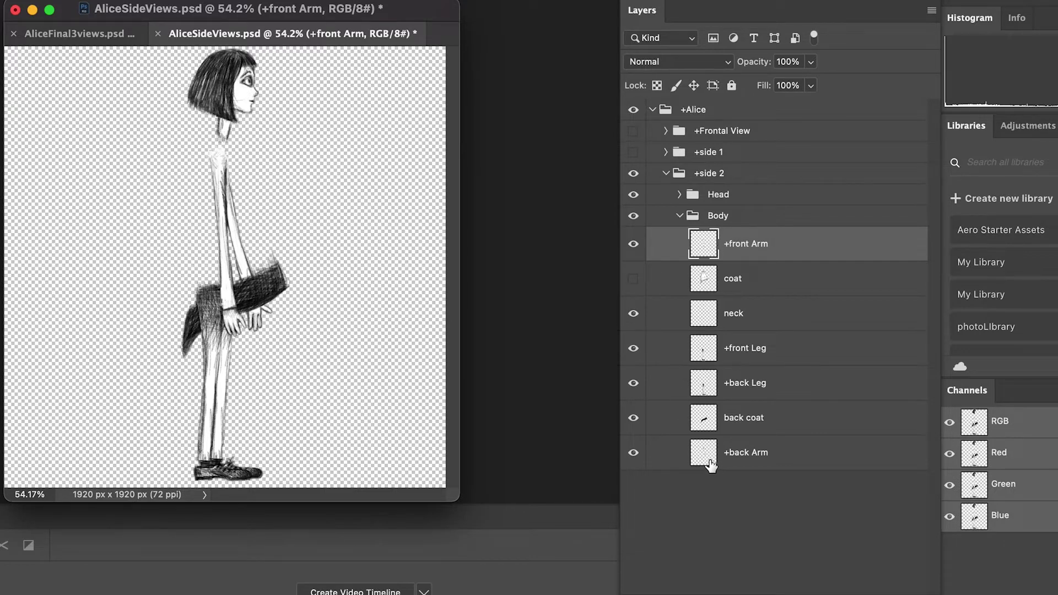
left_click(638, 424)
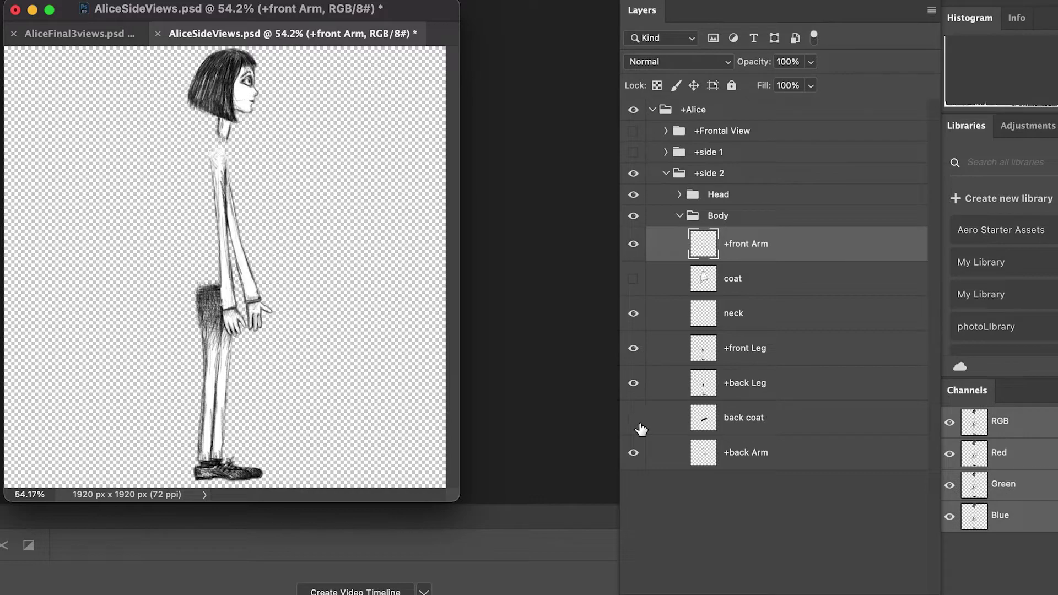
left_click(638, 424)
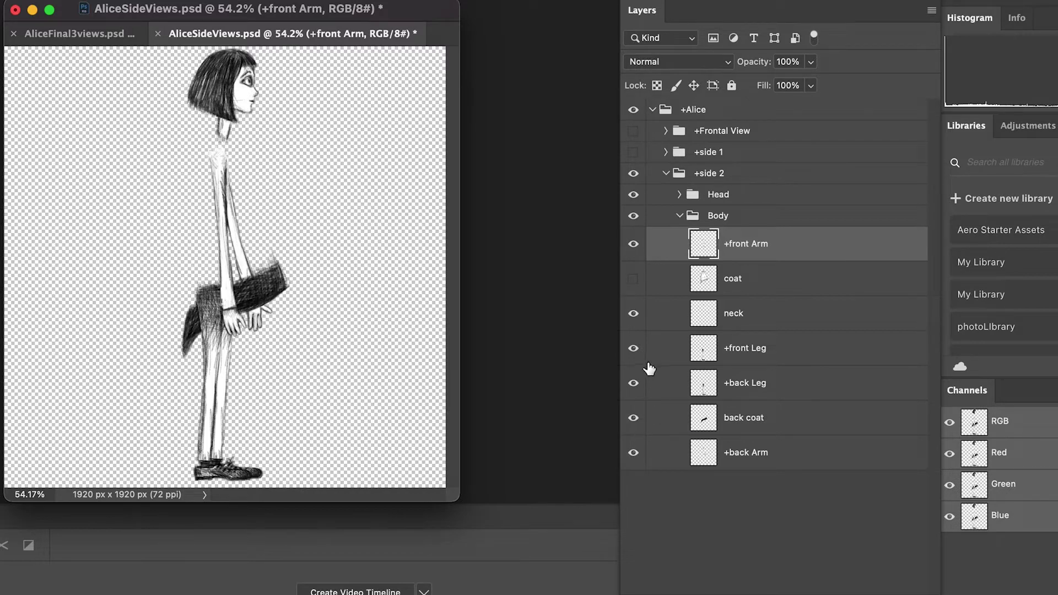
left_click(741, 386)
left_click(639, 385)
left_click(637, 383)
left_click(634, 349)
left_click(634, 349)
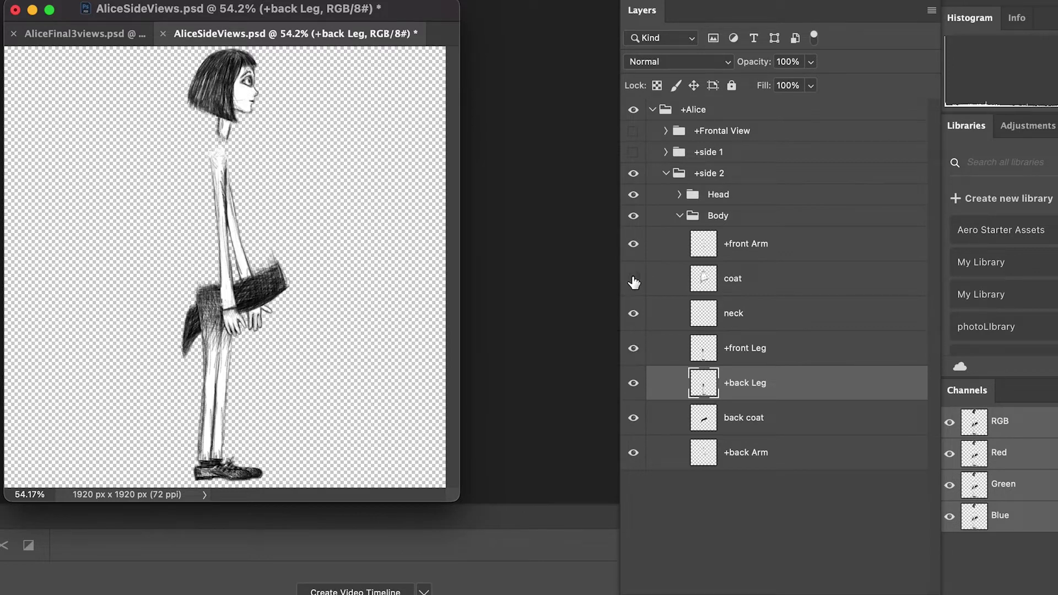
Show the coat layer again and collapse the +side 2 group with its subgroups.
left_click(633, 281)
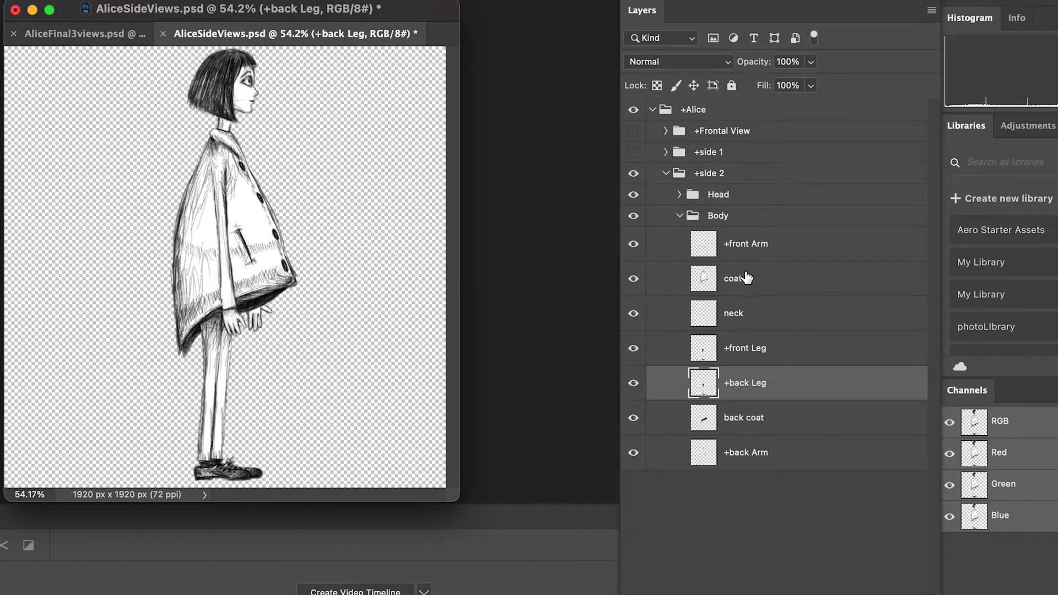
left_click(680, 216)
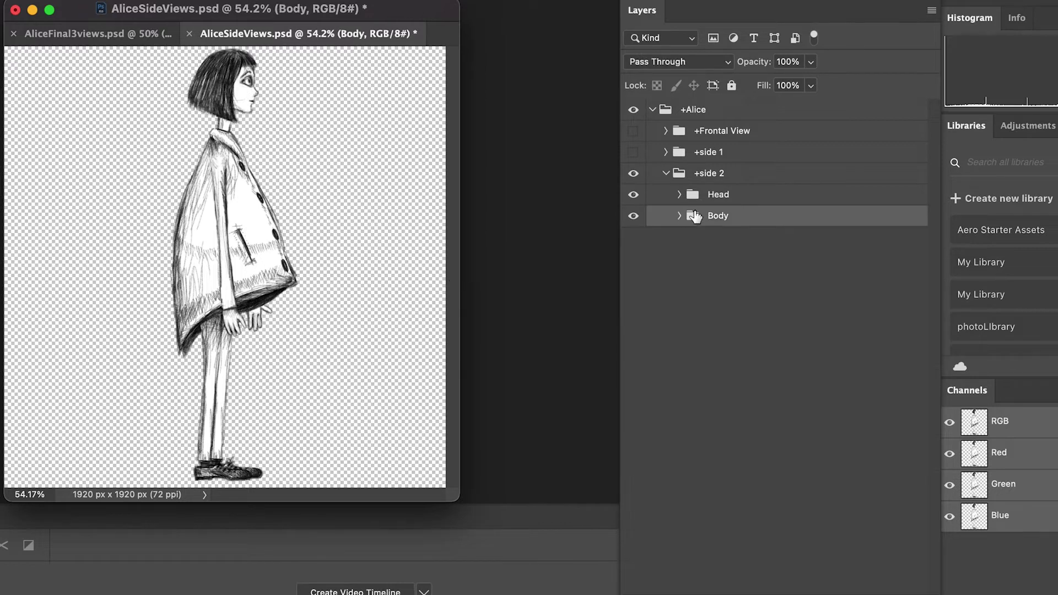
left_click(680, 194)
left_click(679, 194)
left_click(666, 174)
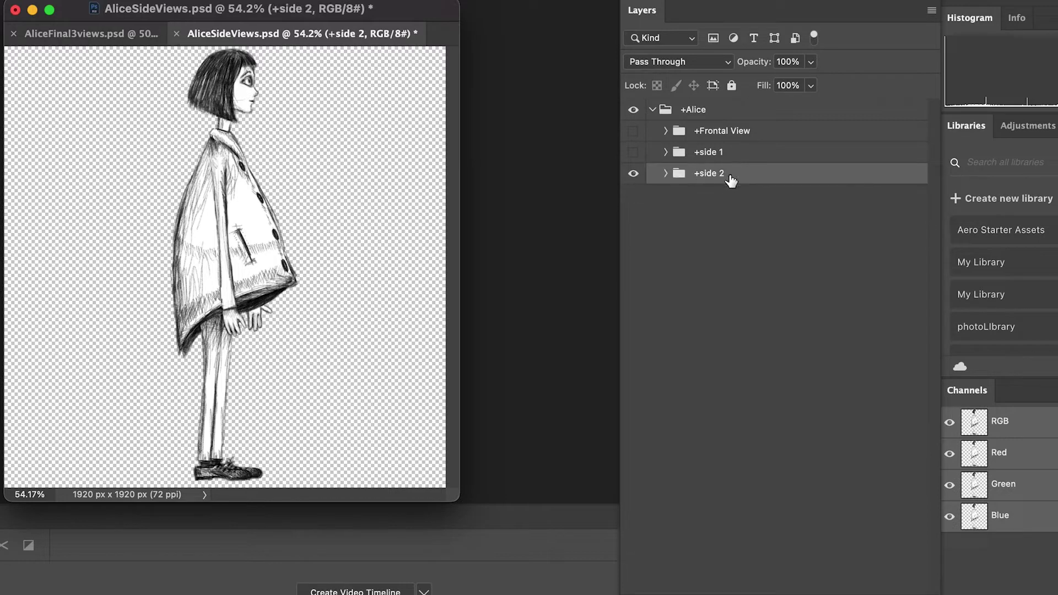
Show +side 1 instead of +side 2 and duplicate the +side 1 group.
left_click(633, 173)
left_click(633, 152)
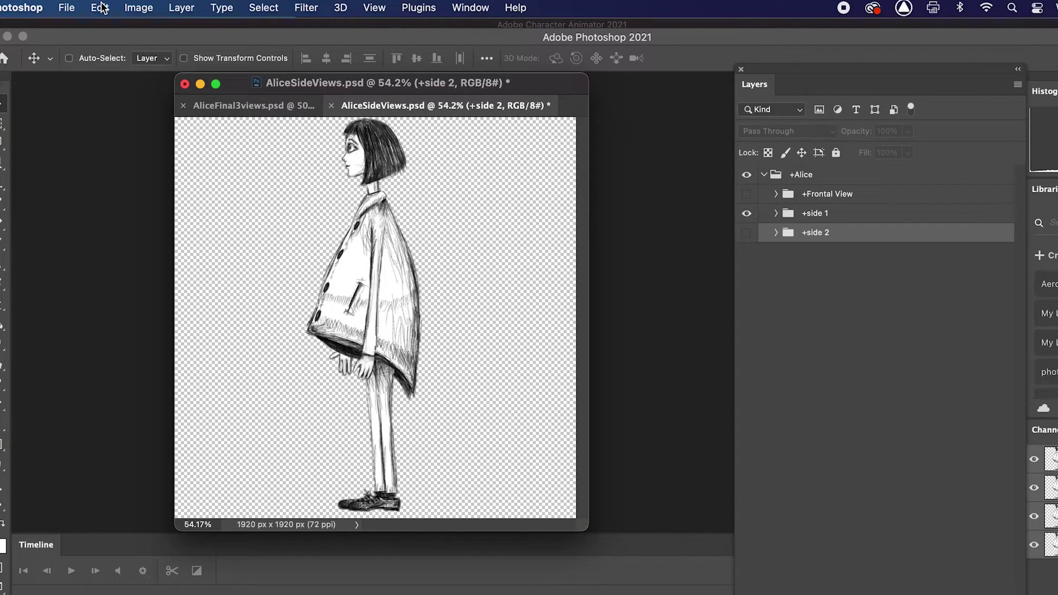
left_click(798, 216)
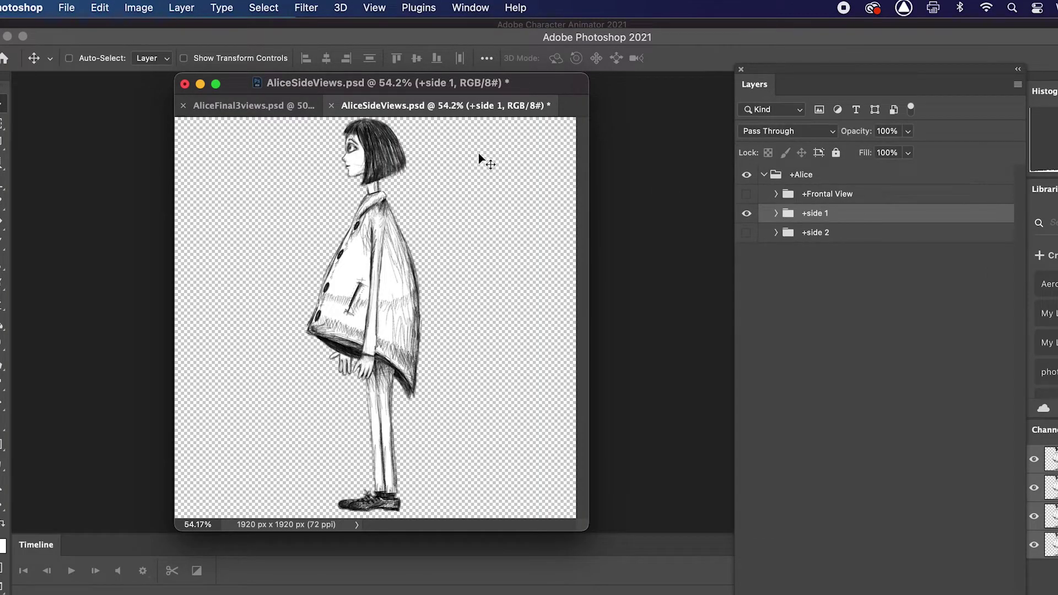
key("super+j")
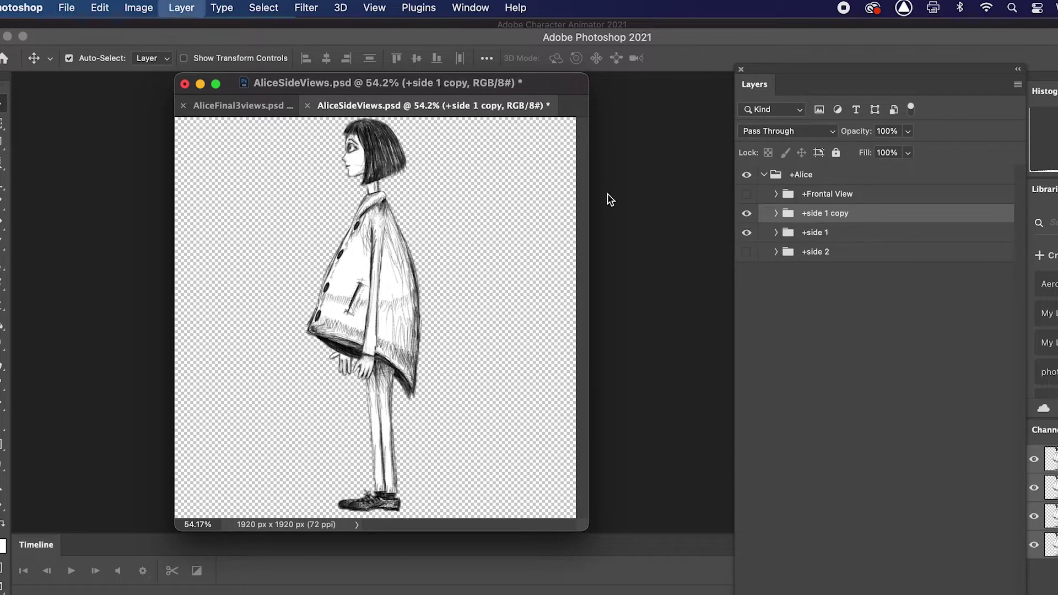
Flip the duplicated +side 1 group horizontally and shift it slightly sideways over the original.
left_click(102, 7)
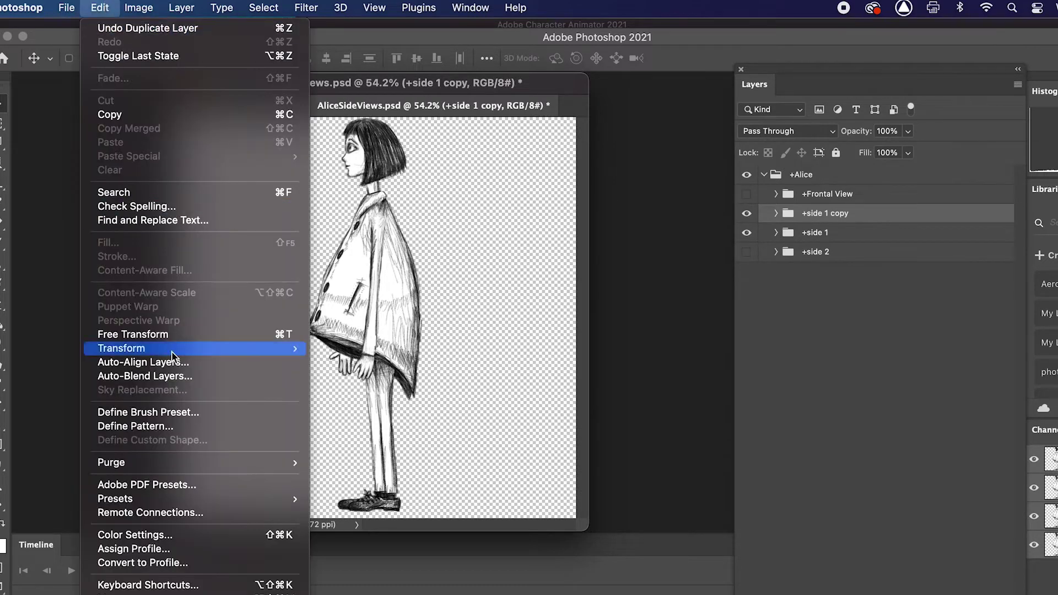
mouse_move(163, 348)
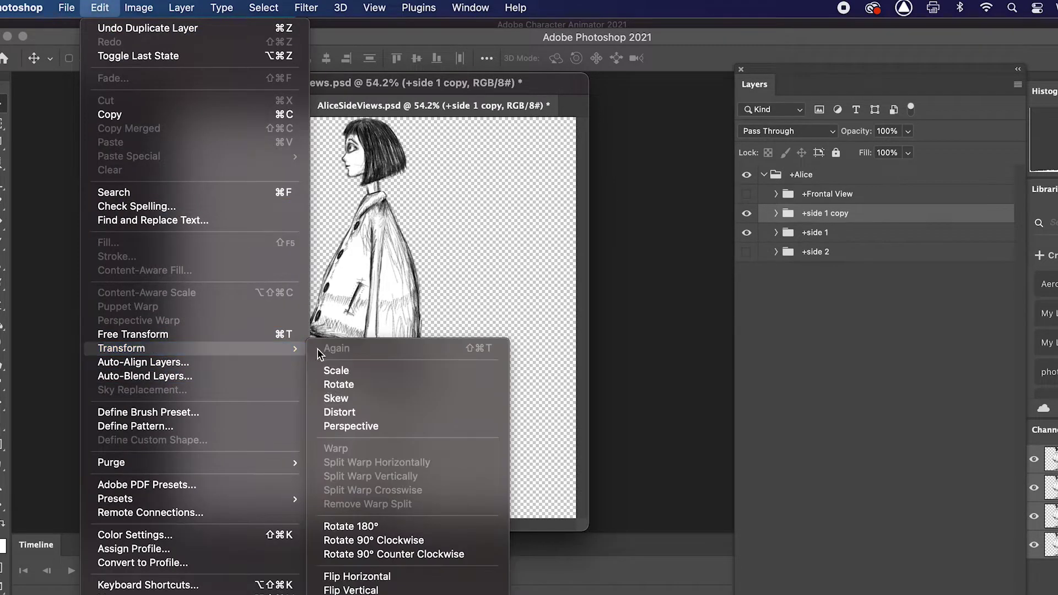
left_click(368, 577)
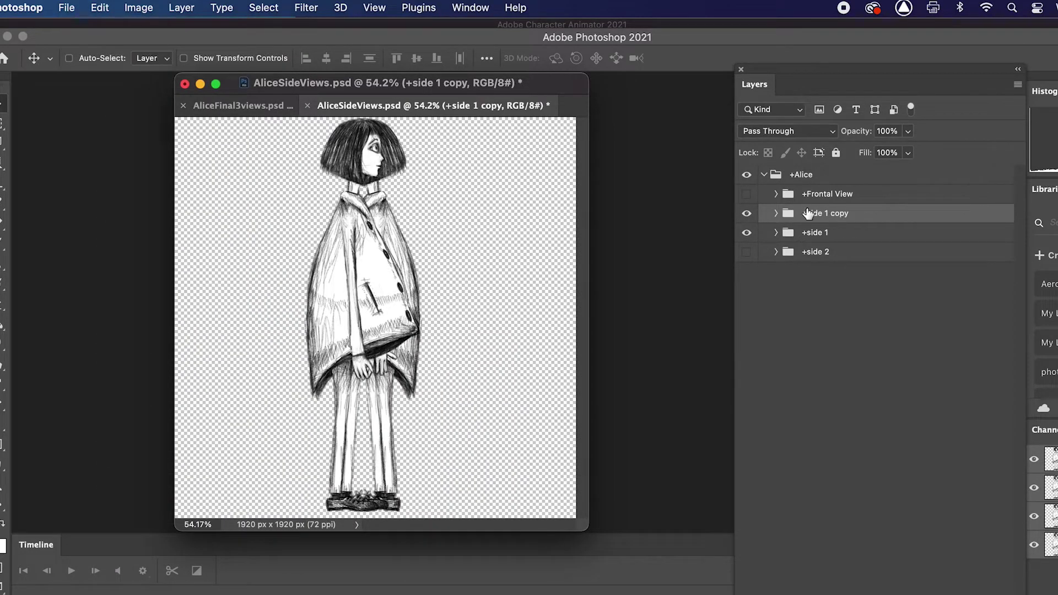
mouse_move(371, 287)
left_mouse_down()
mouse_move(388, 290)
mouse_move(379, 288)
left_mouse_up()
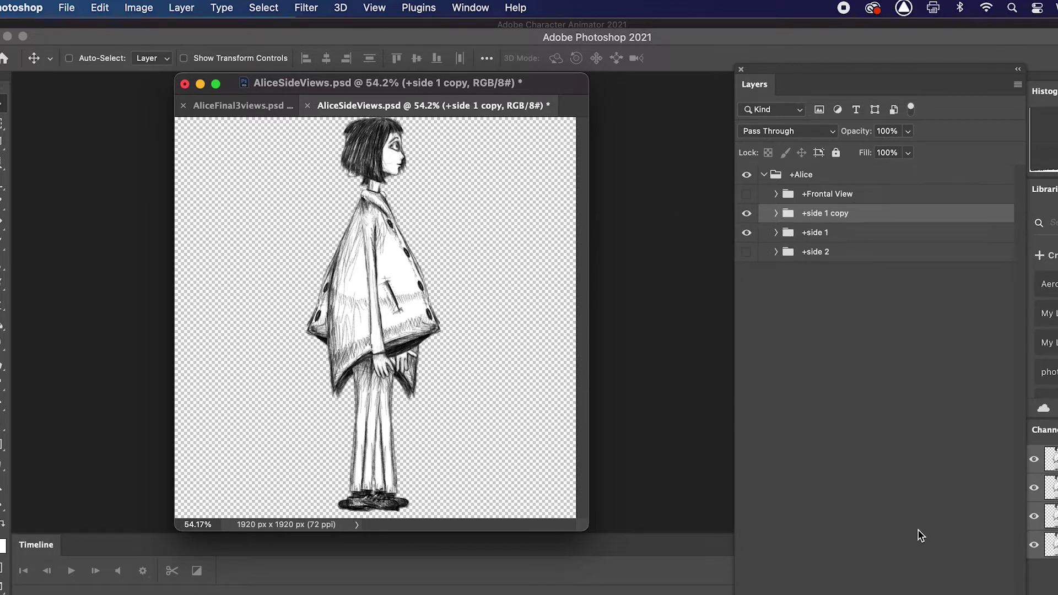
Delete the duplicated +side 1 group together with its contents.
key("Delete")
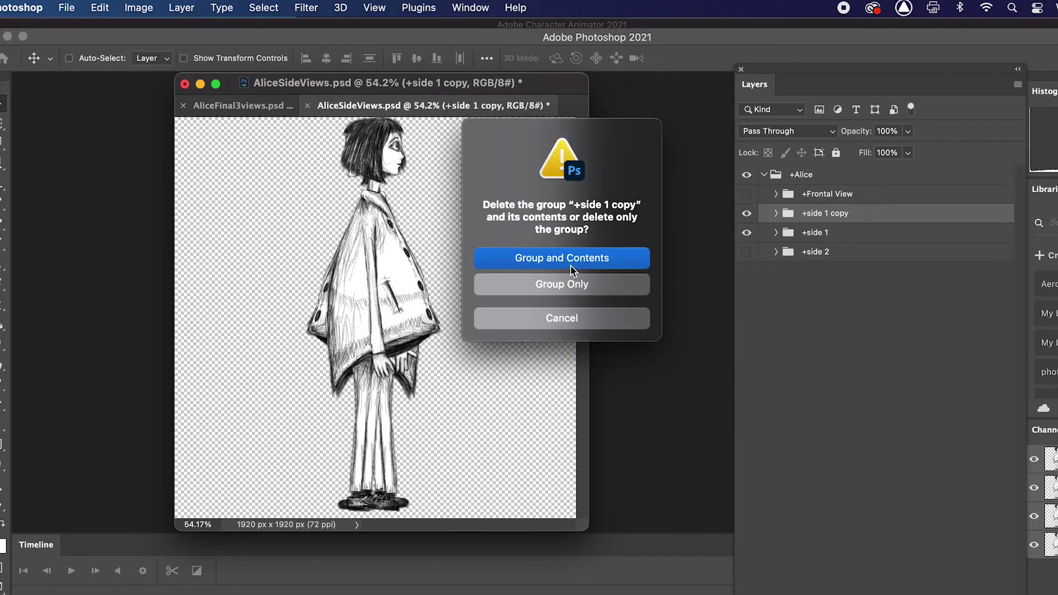
left_click(576, 263)
Show the +Frontal View group and hide the +side 1 group.
left_click(775, 194)
left_click(775, 194)
left_click(746, 193)
left_click(746, 213)
left_click(747, 214)
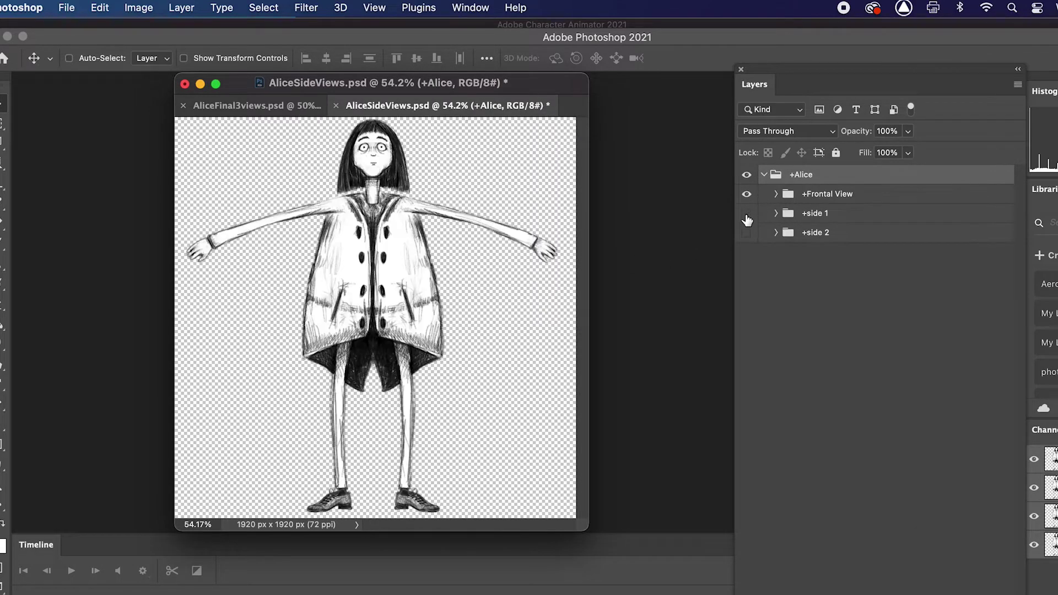
Examine the layers in the Head subgroup of +Frontal View, and collapse both groups.
left_click(775, 193)
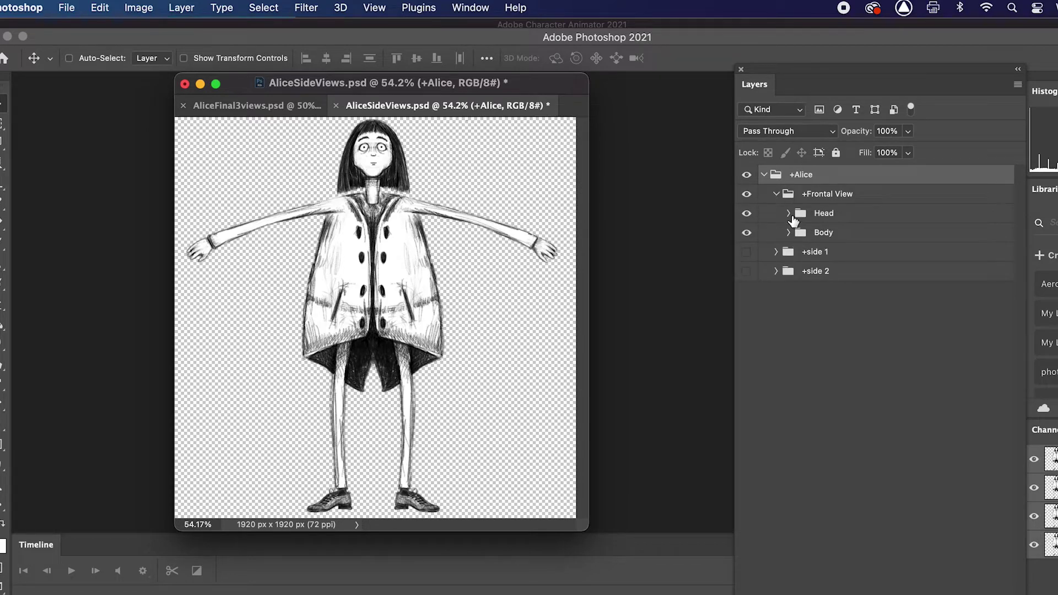
left_click(789, 214)
left_click(789, 213)
left_click(788, 213)
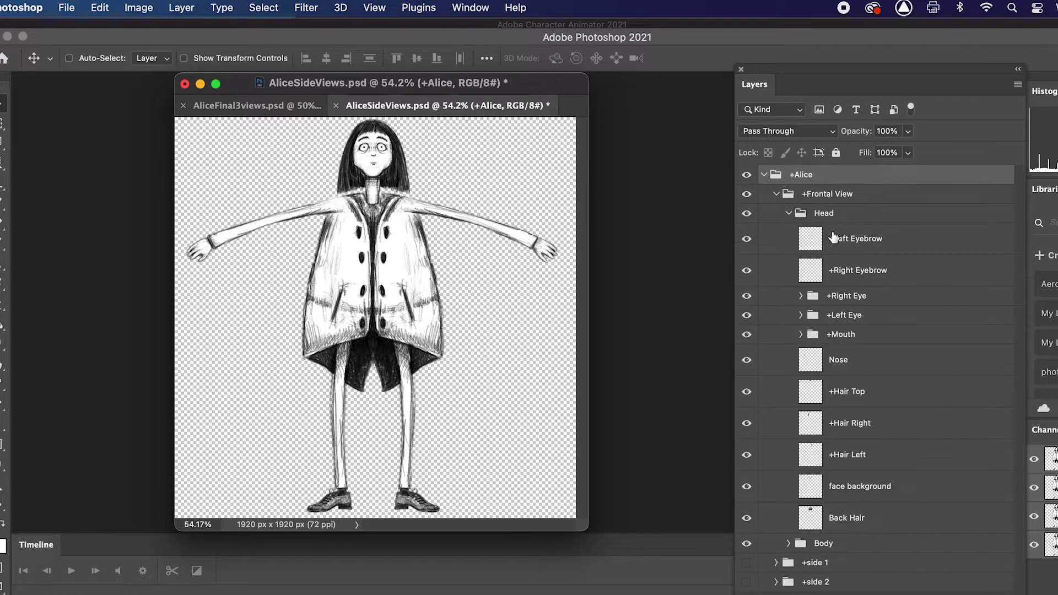
left_click(789, 214)
left_click(783, 201)
left_click(777, 194)
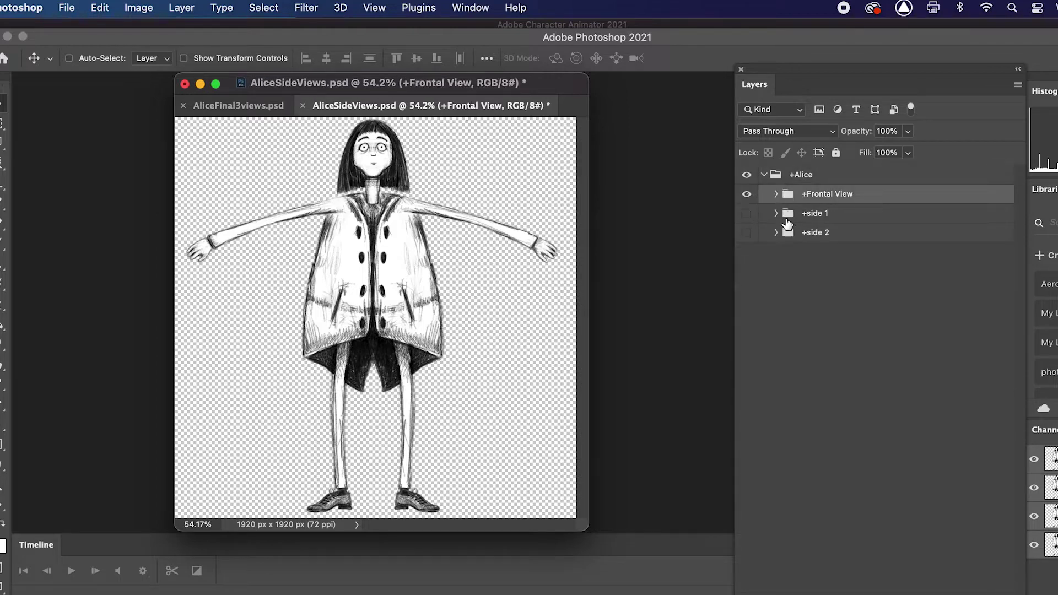
Make the +side 1 and +side 2 groups visible together with the front view.
left_click(747, 213)
left_click(747, 234)
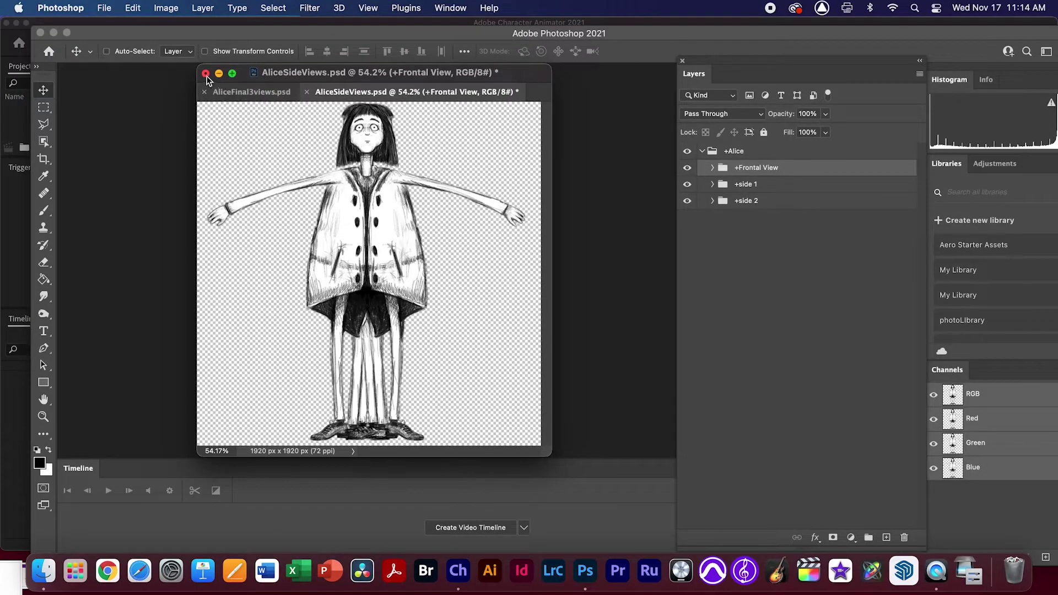
Close AliceSideViews.psd and AliceFinal3views.psd without saving the changes.
key("super+w")
left_click(550, 251)
key("super+w")
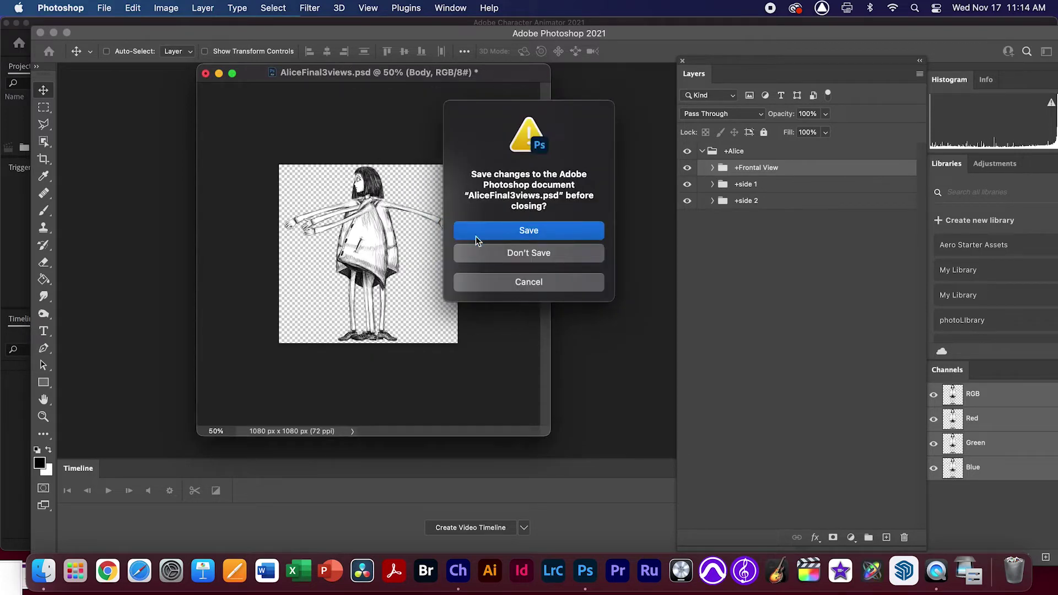
left_click(529, 255)
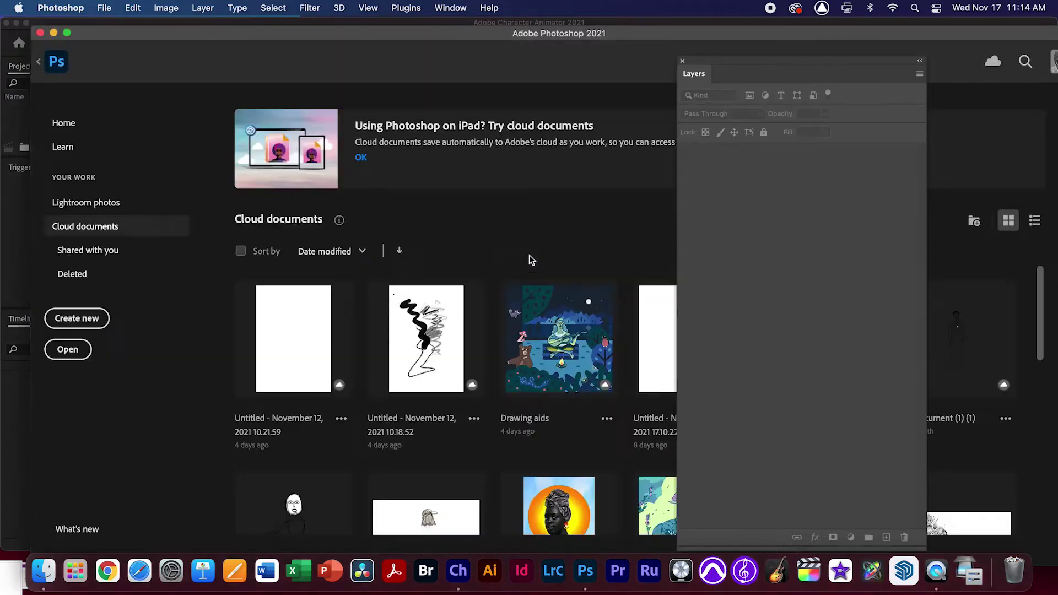
Close the Photoshop window and import AliceSideViews.psd from the Desktop into the Character Animator project.
left_click(40, 33)
left_click(139, 171)
double_click(135, 127)
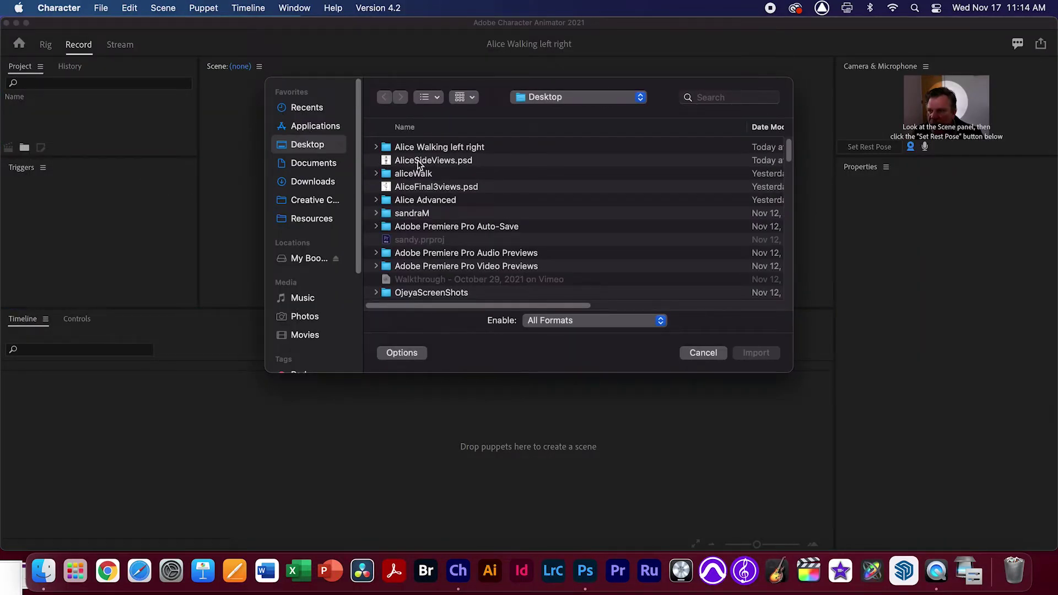
double_click(404, 158)
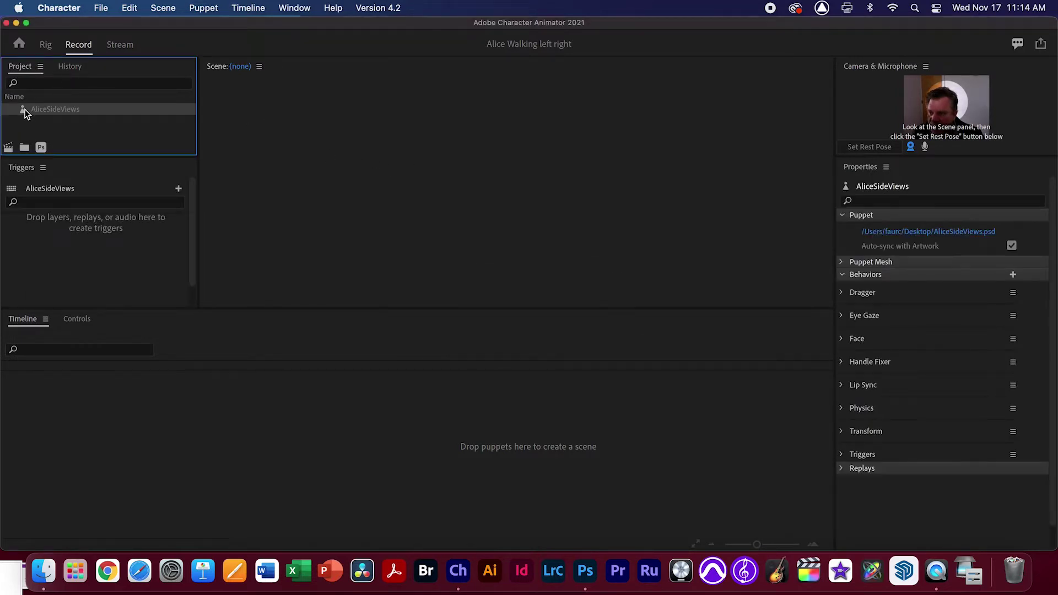
Open the AliceSideViews puppet for rigging and collapse its Frontal View, side 1 and side 2 groups.
double_click(28, 110)
left_click(250, 139)
left_click(251, 152)
left_click(251, 164)
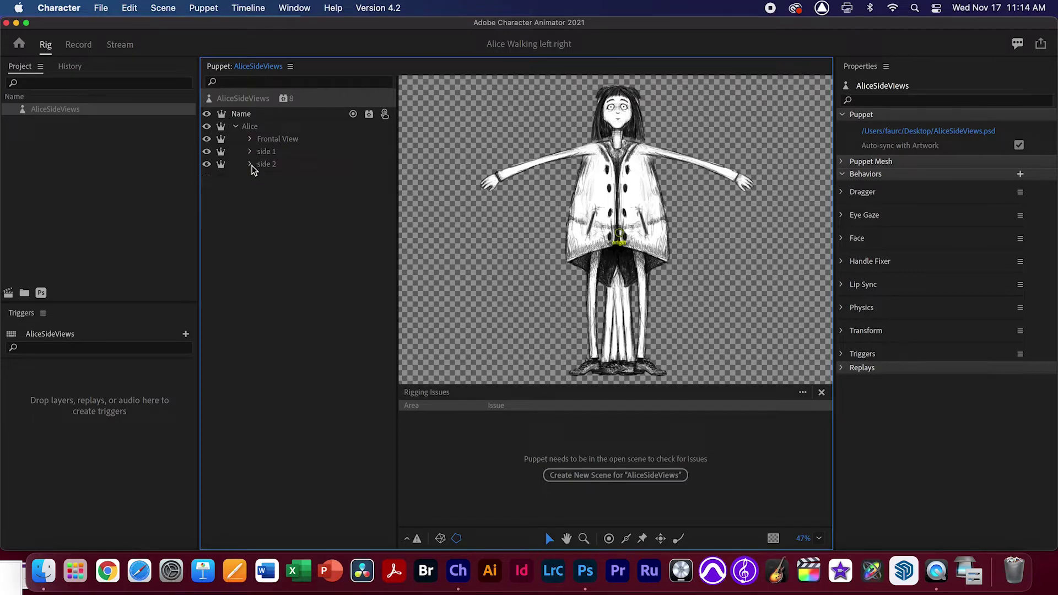
Examine the outlines and subgroups of the Frontal View, side 1 and side 2 groups in the puppet.
left_click(265, 152)
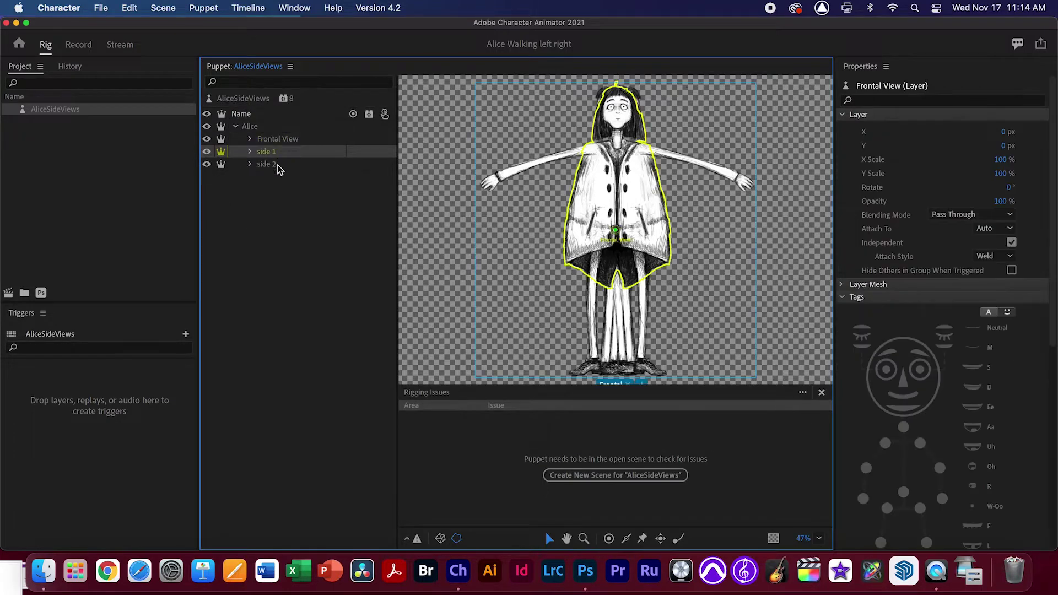
left_click(277, 165)
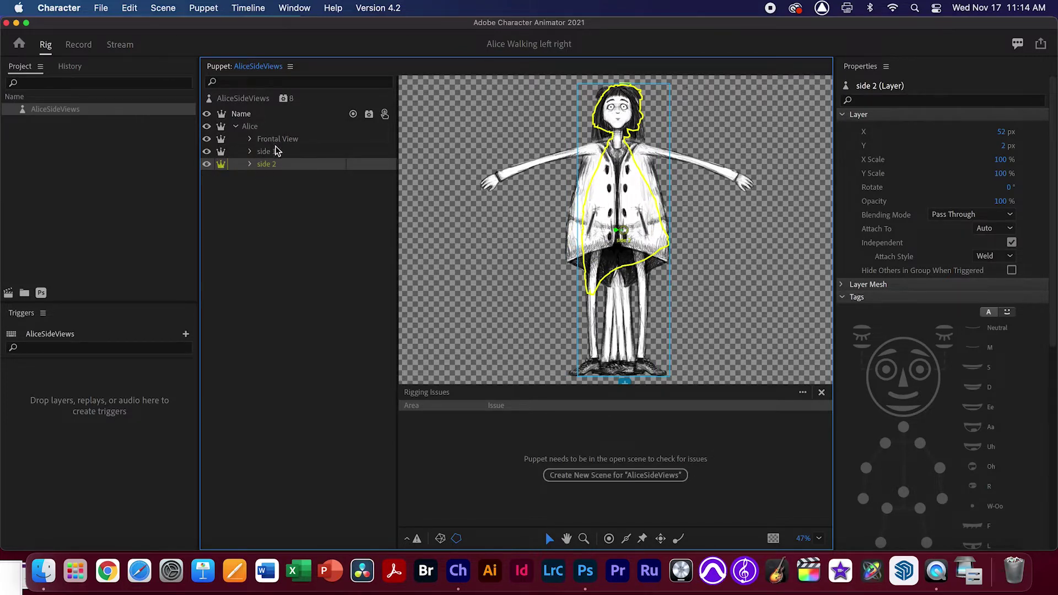
left_click(250, 140)
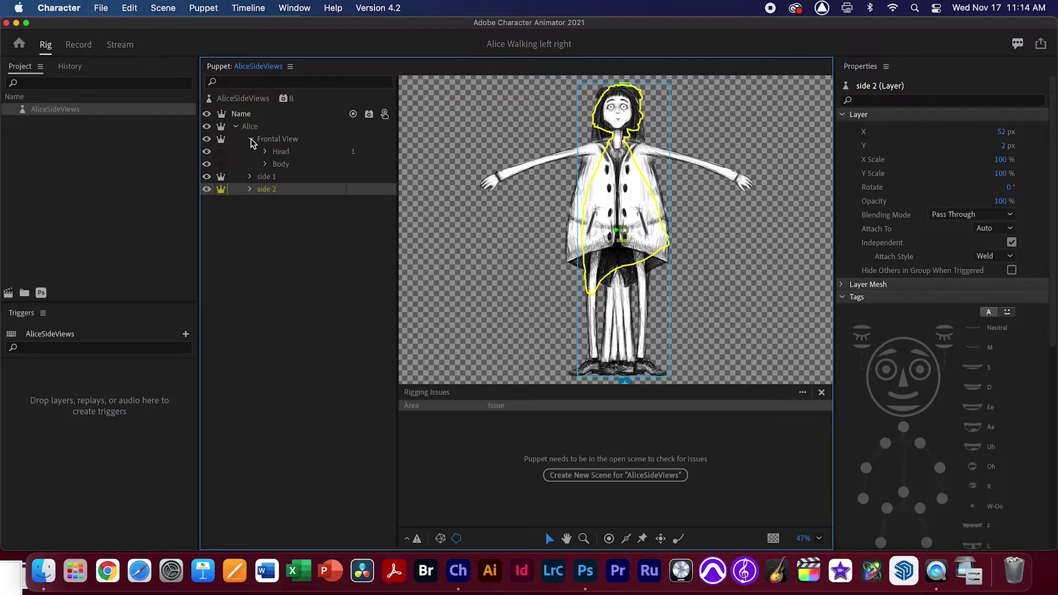
left_click(250, 139)
left_click(250, 152)
left_click(250, 152)
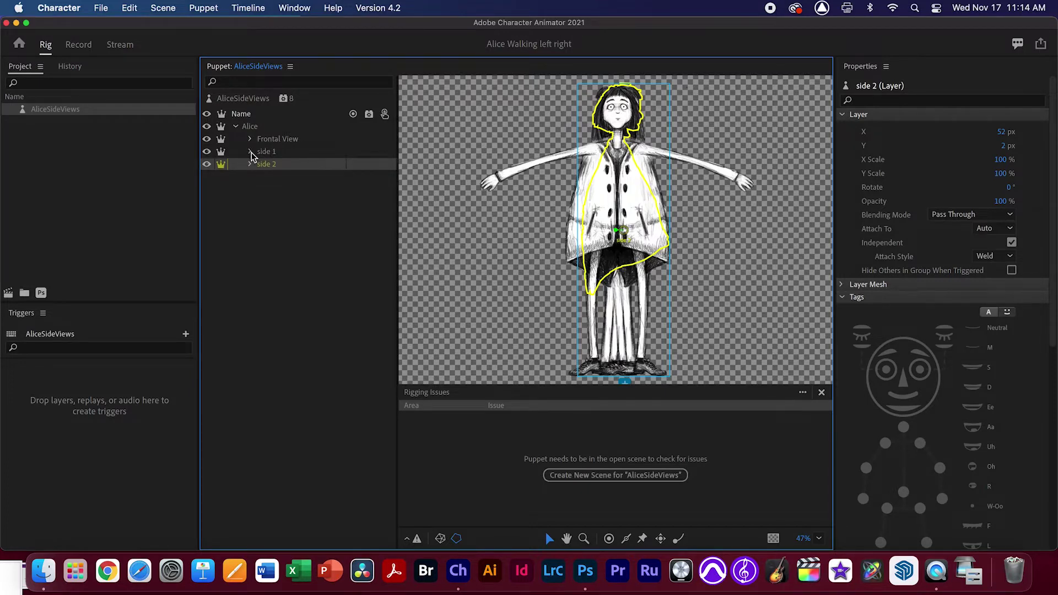
left_click(250, 165)
left_click(251, 165)
key("Left")
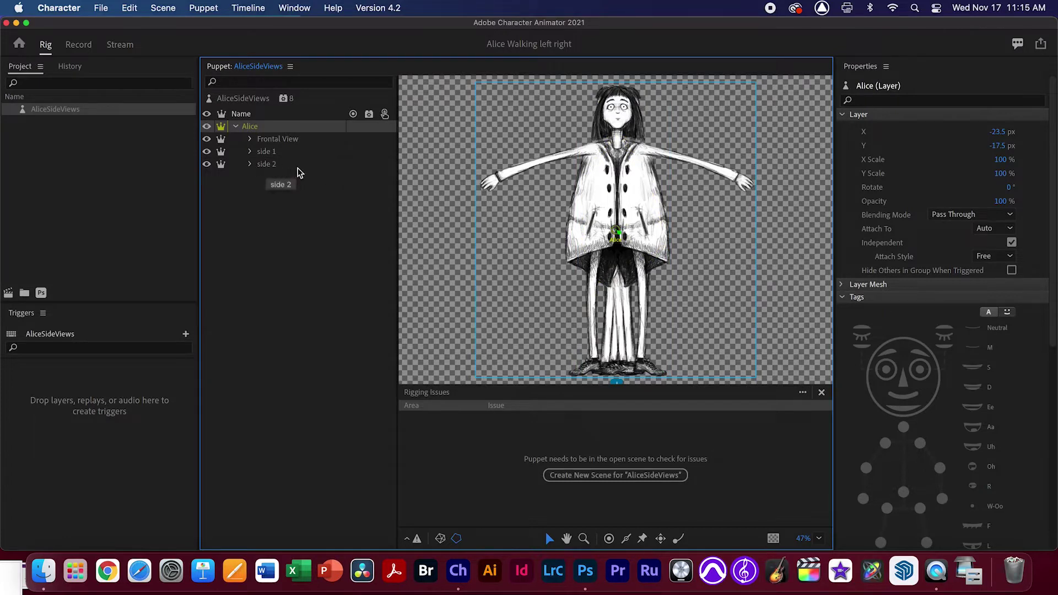
left_click(293, 169)
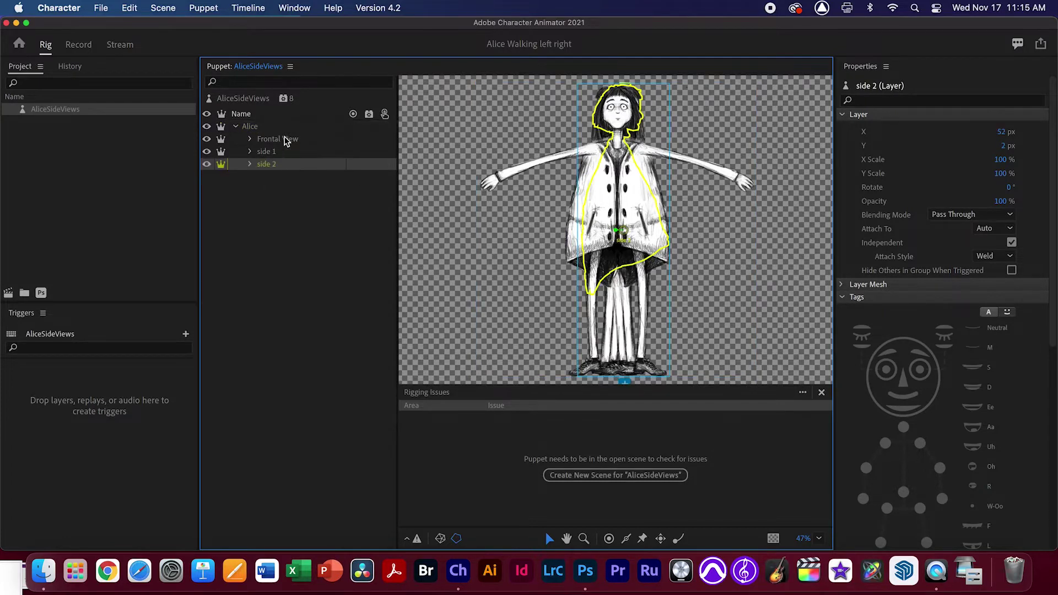
left_click(285, 142)
key("Down")
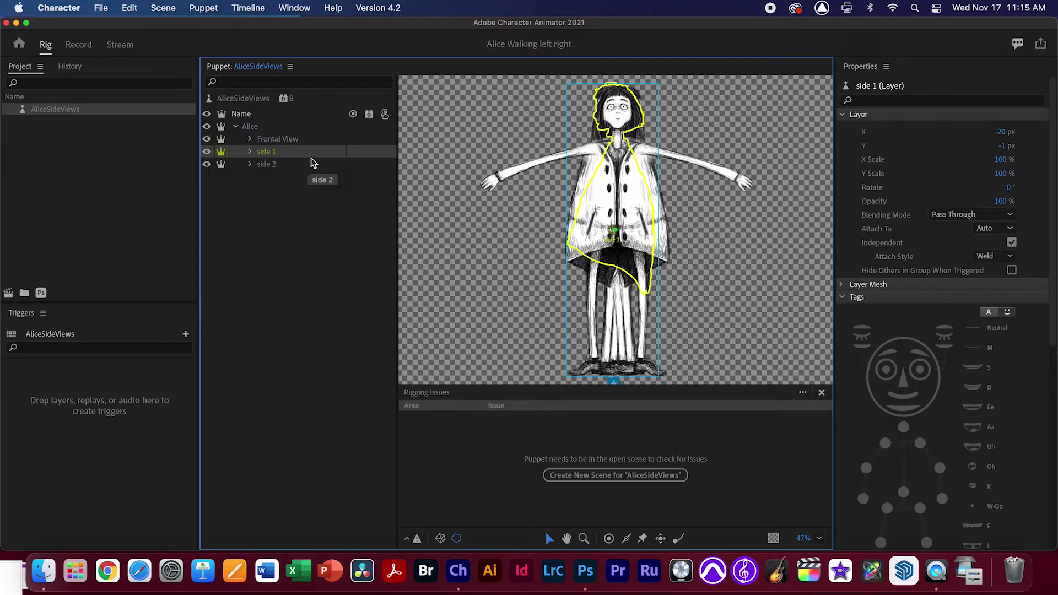
Add the Walk behavior to the Alice layer and set its style to Head bang.
left_click(257, 128)
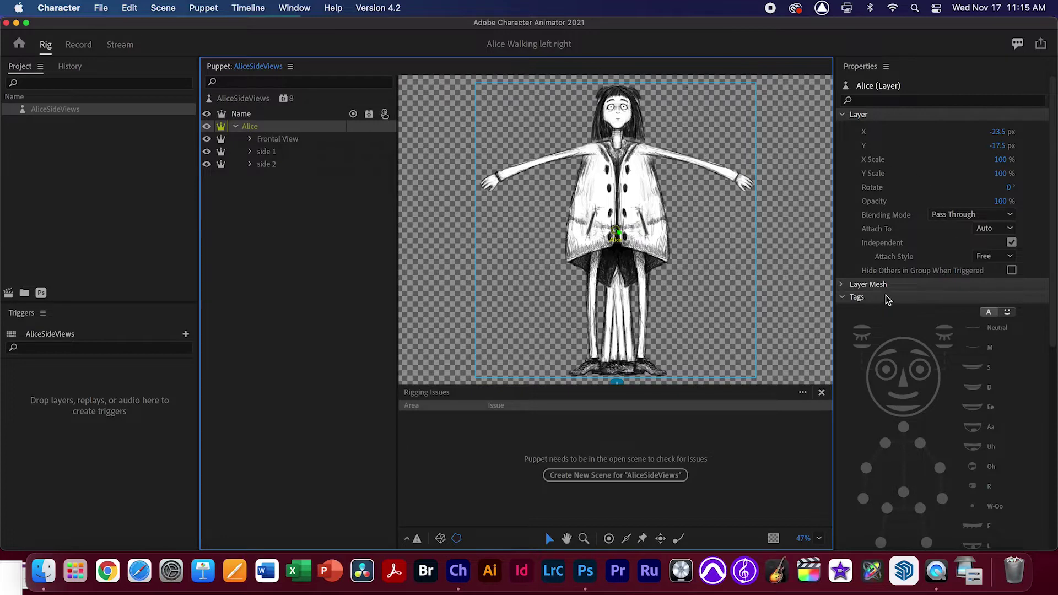
left_click(844, 299)
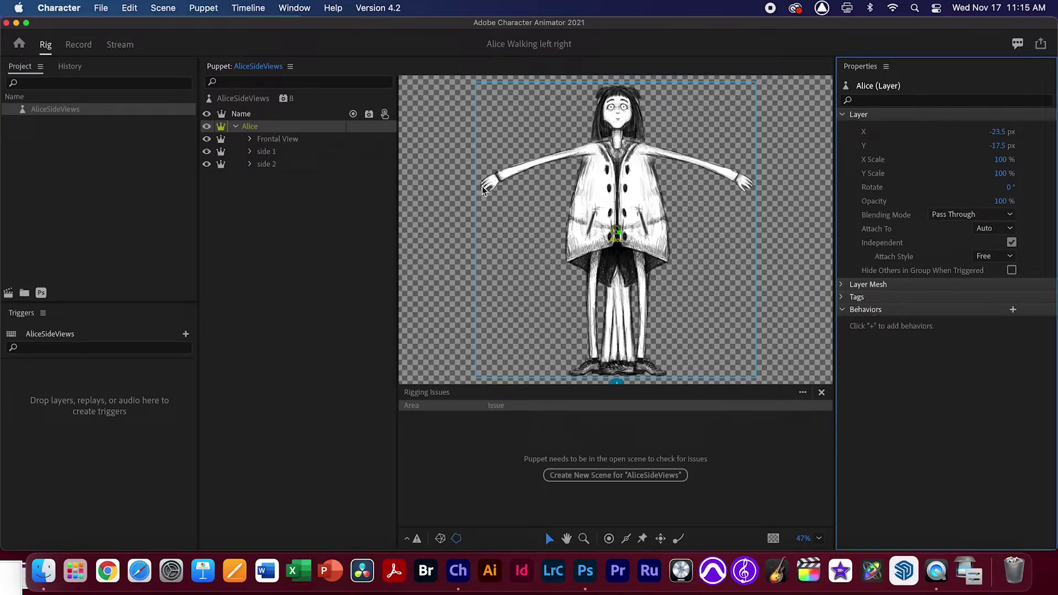
left_click(243, 99)
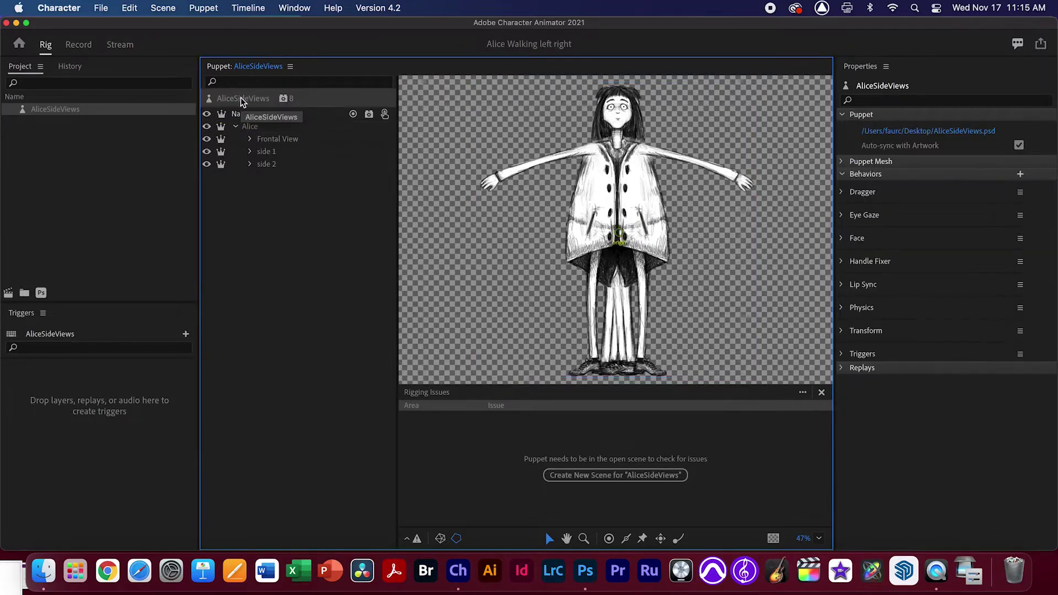
left_click(257, 127)
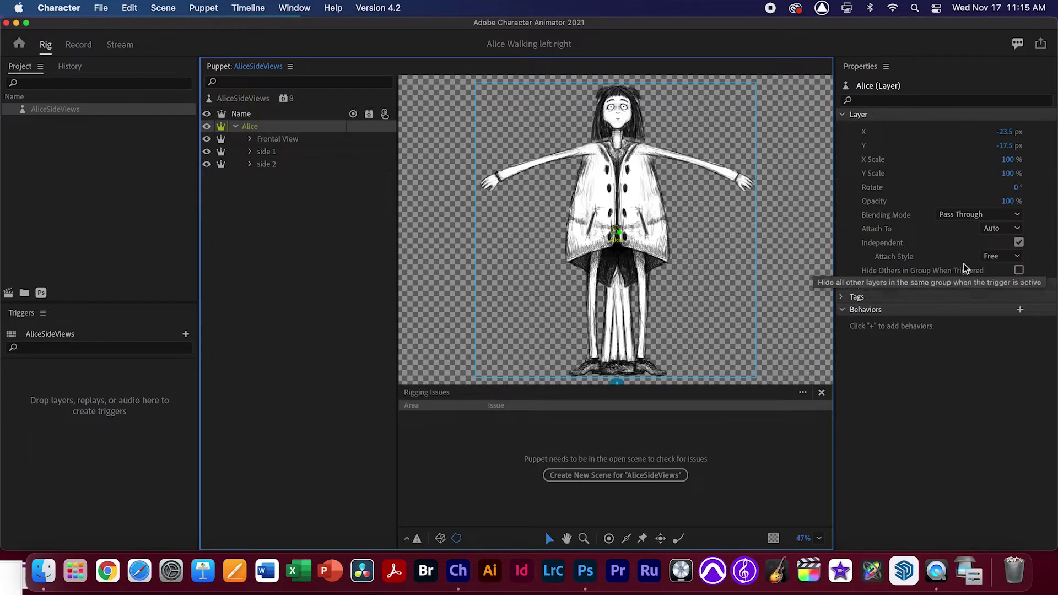
left_click(1021, 311)
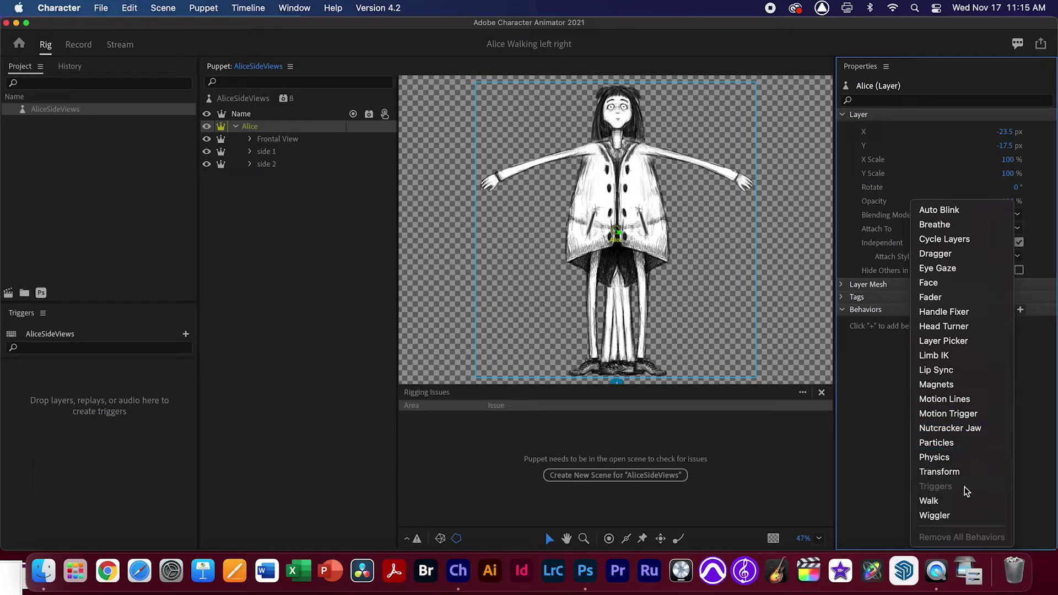
left_click(970, 501)
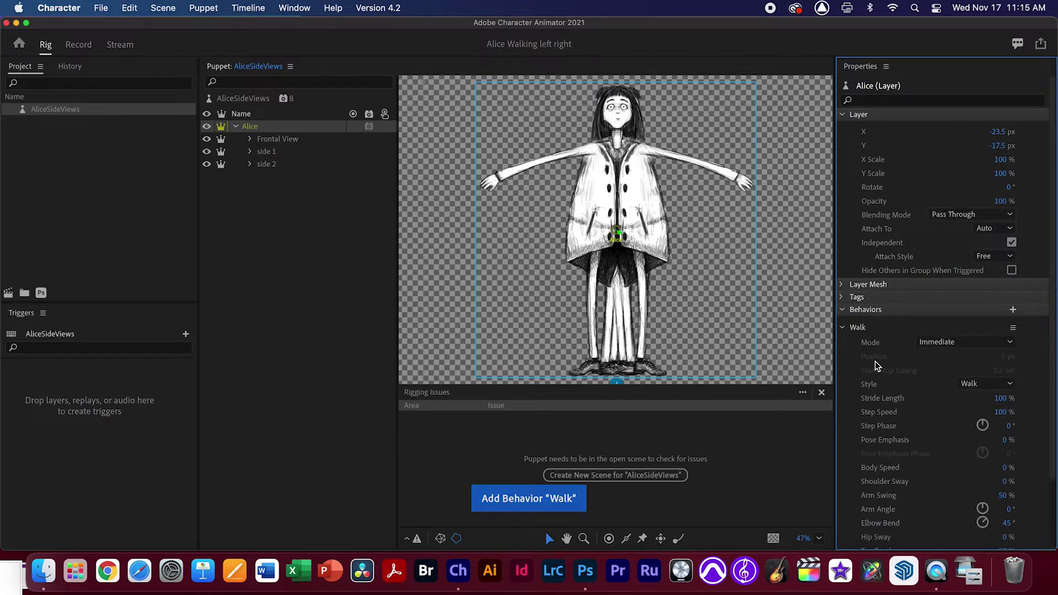
scroll(1014, 493, "down", 3)
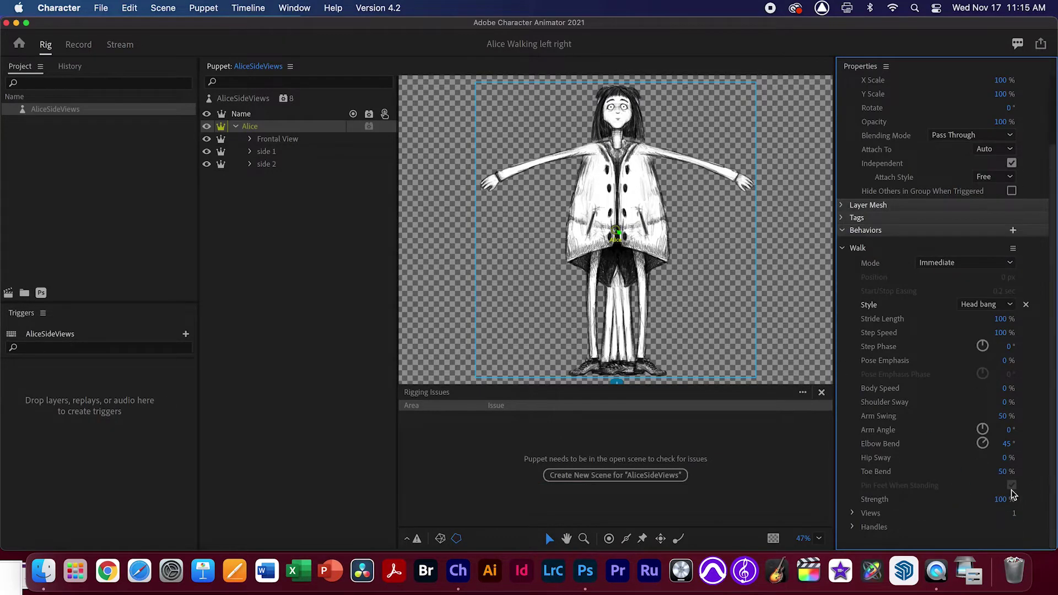
Examine the Views and Handles lists of the Walk behavior, and collapse both.
left_click(853, 513)
scroll(1044, 518, "down", 1)
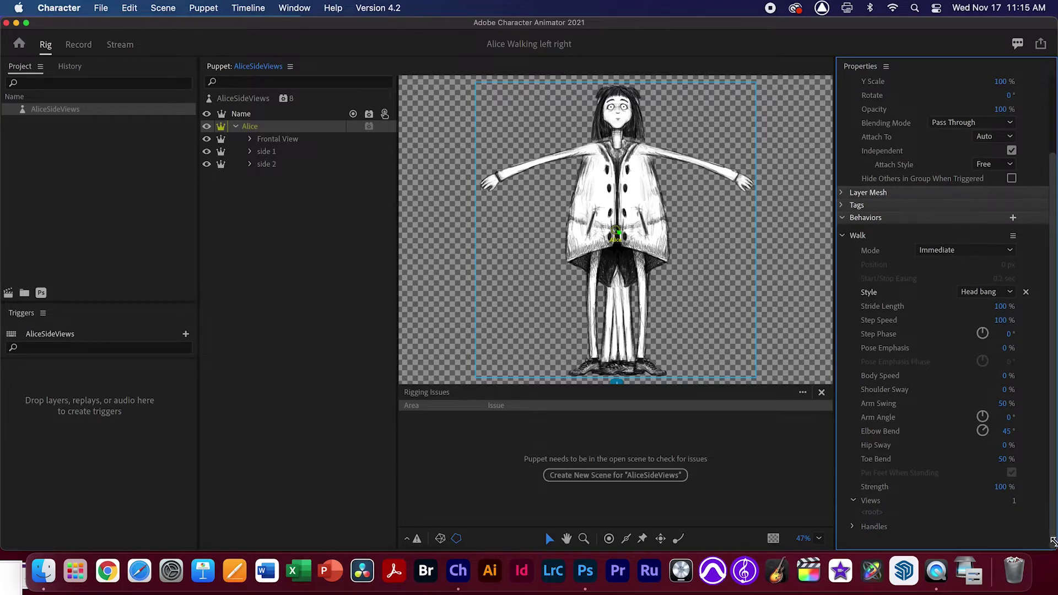
left_click(853, 500)
left_click(852, 526)
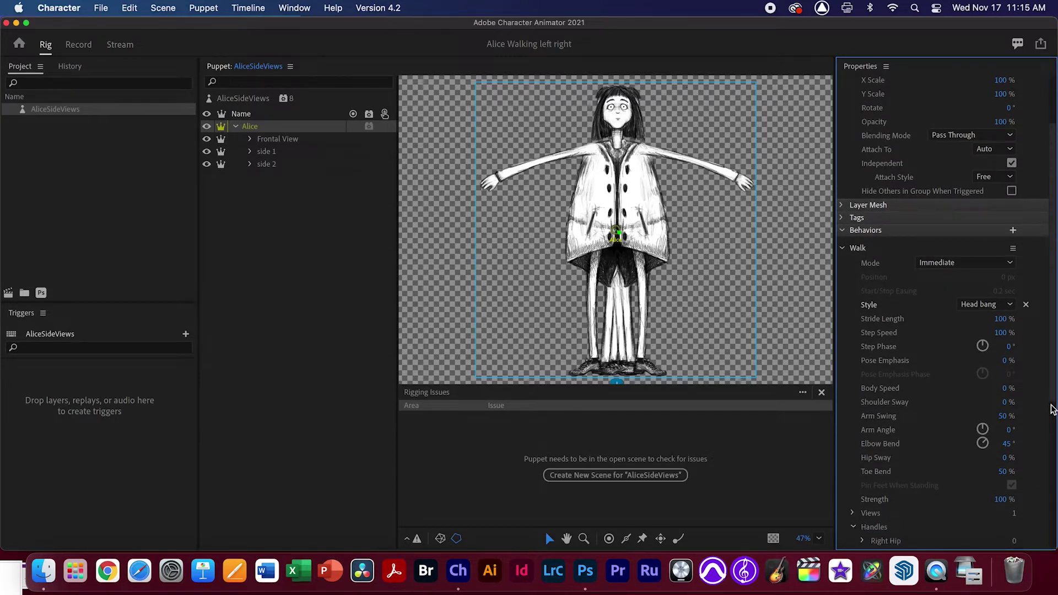
scroll(895, 358, "down", 8)
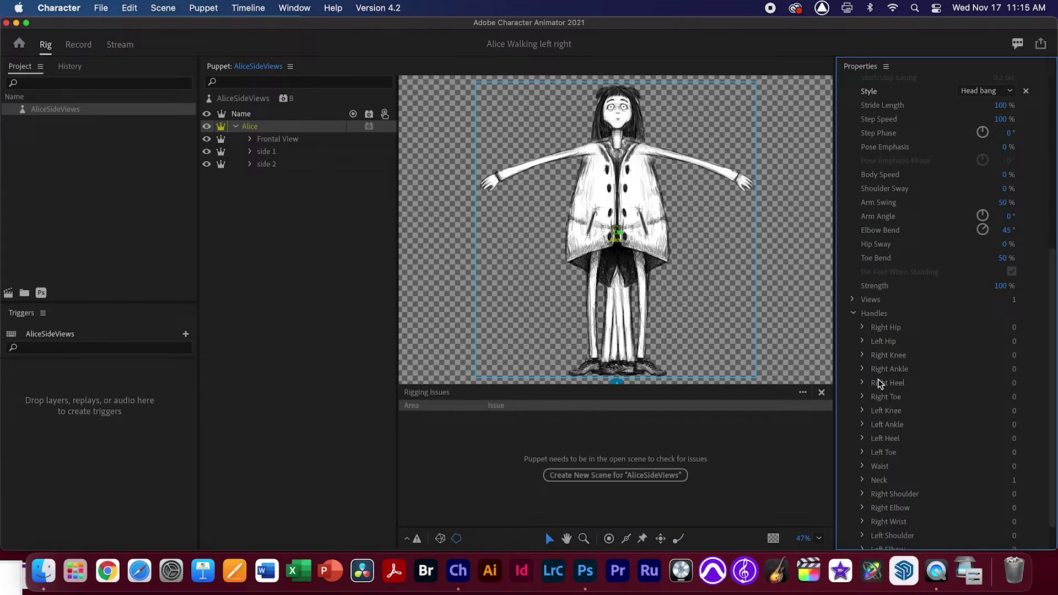
left_click(853, 315)
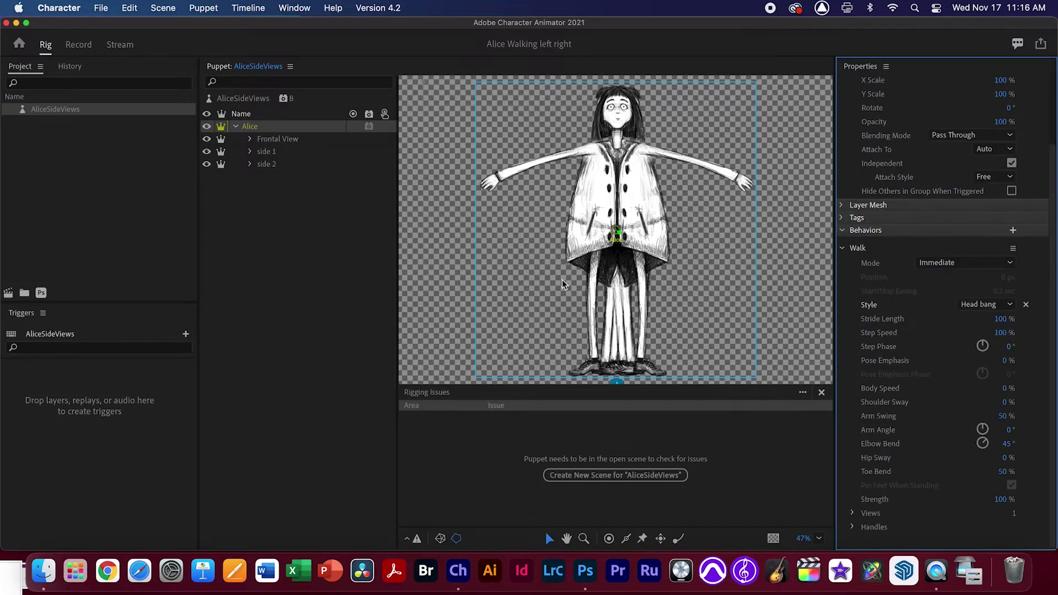
Expand the tags of the Frontal View group and check its assigned head view.
left_click(298, 142)
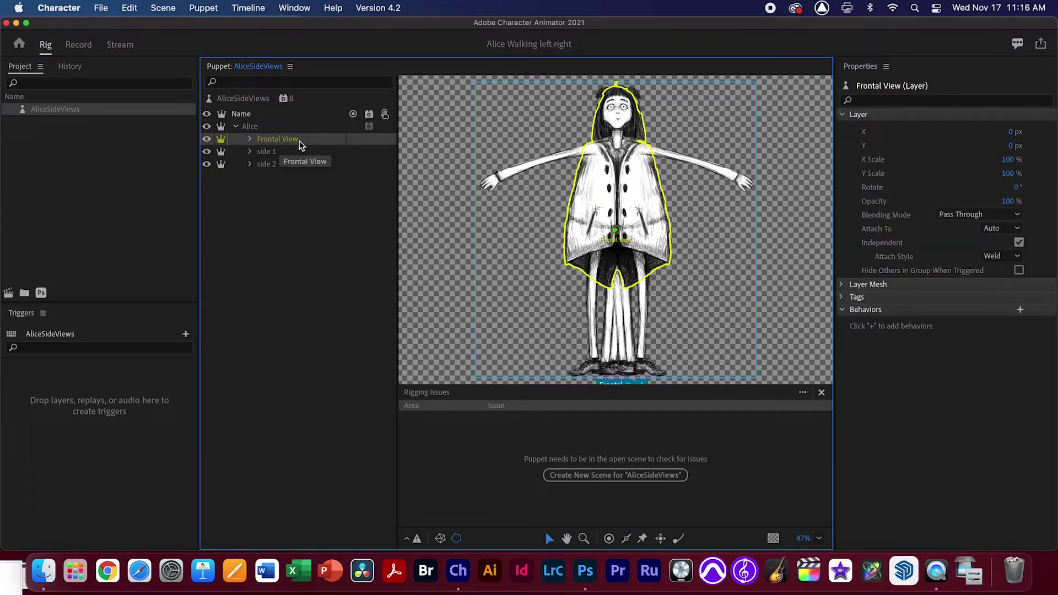
left_click(841, 299)
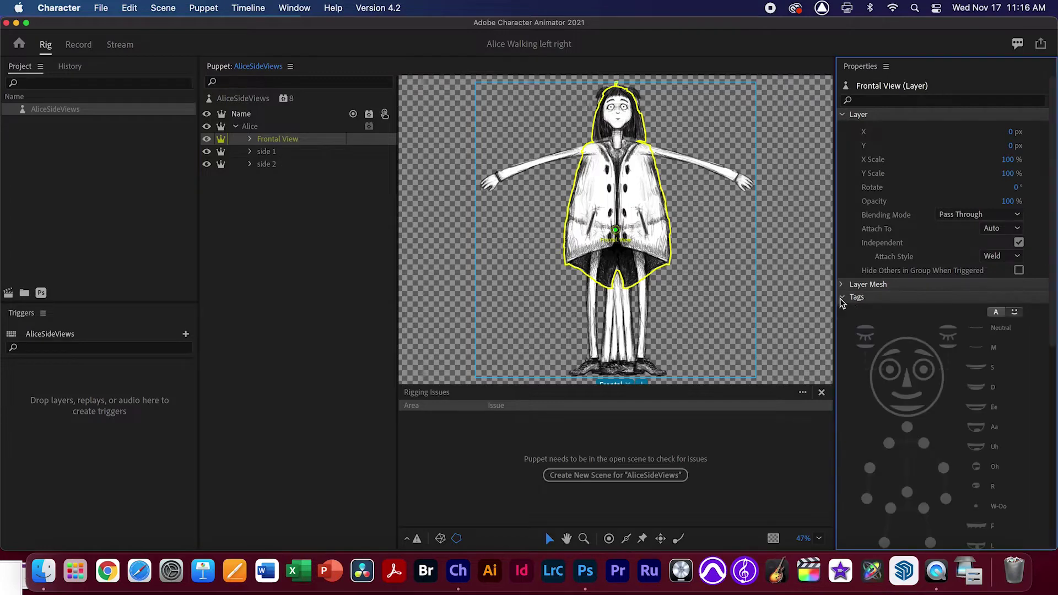
scroll(948, 408, "down", 5)
scroll(1045, 356, "up", 5)
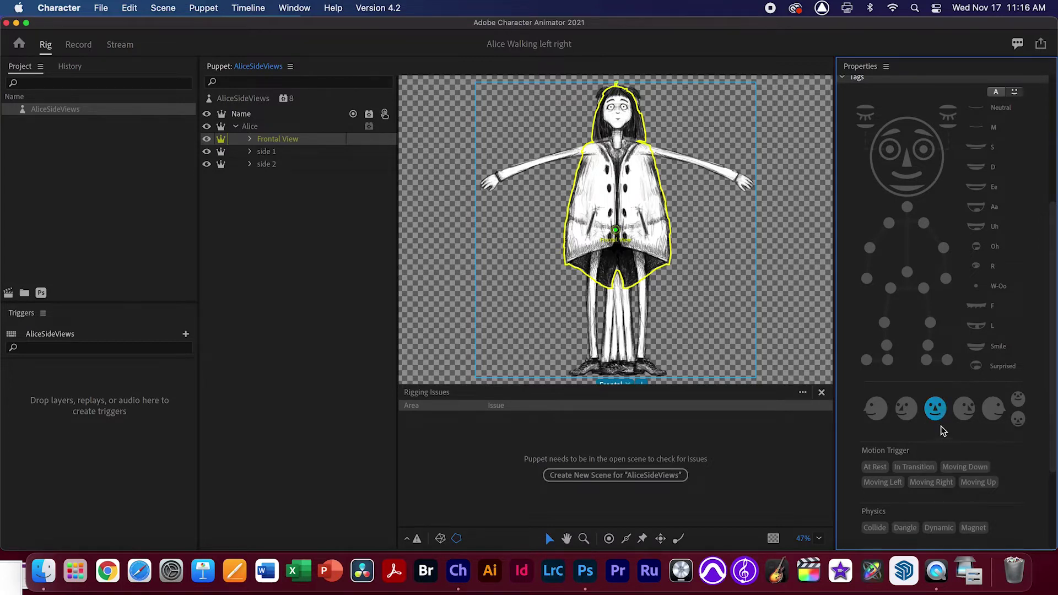
With the Frontal View group hidden, tag side 2 as Right Profile and side 1 as Left Profile.
left_click(283, 157)
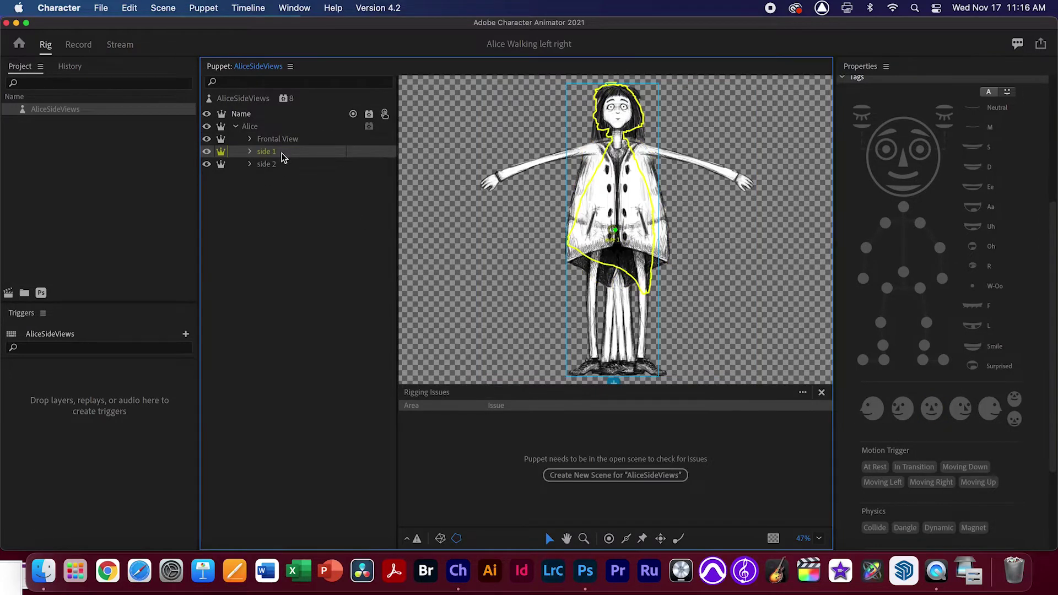
left_click(219, 152)
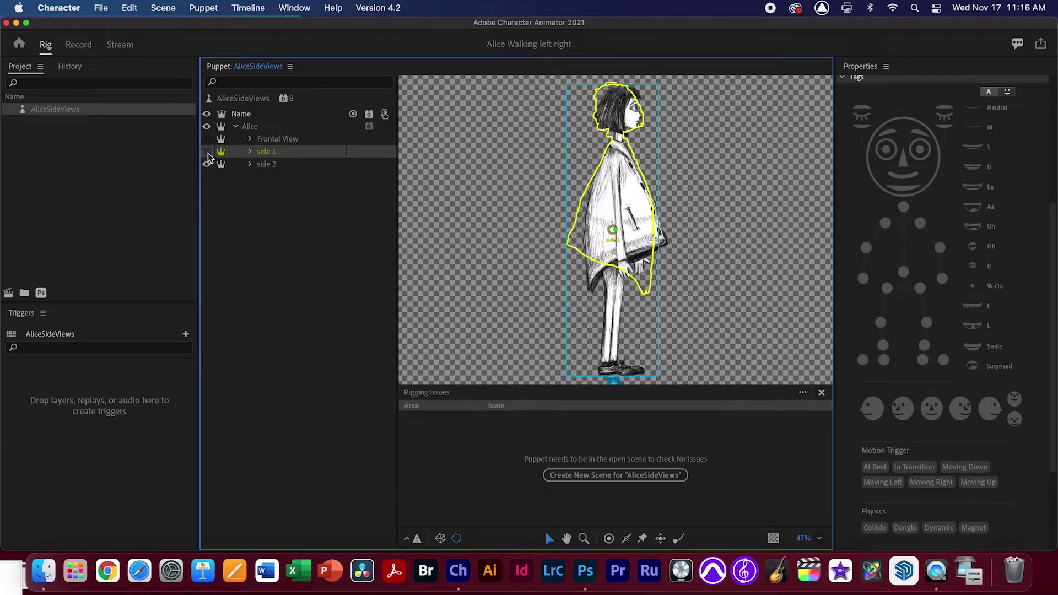
left_click(266, 164)
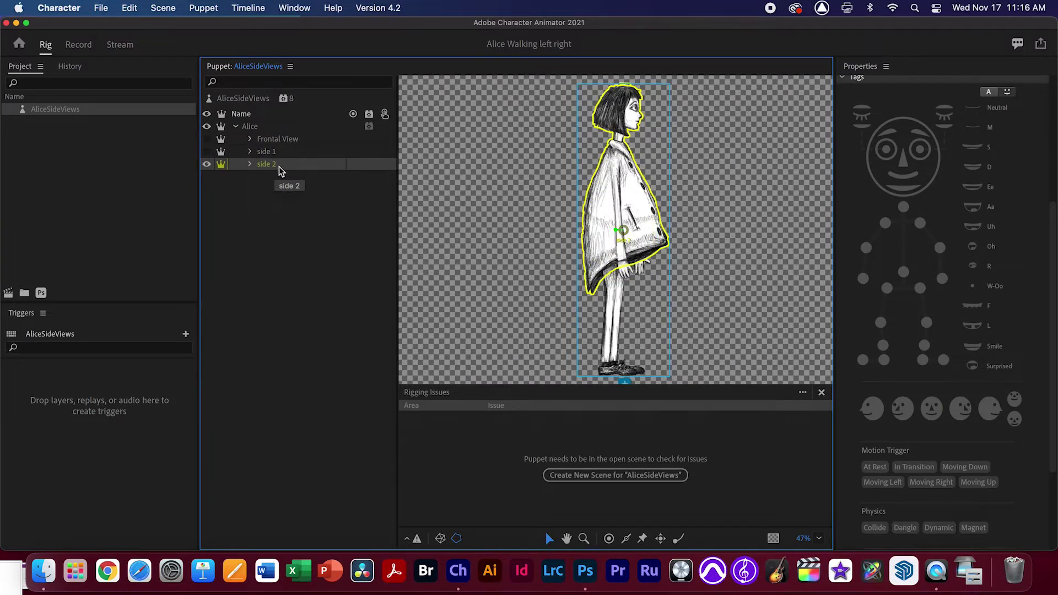
left_click(989, 410)
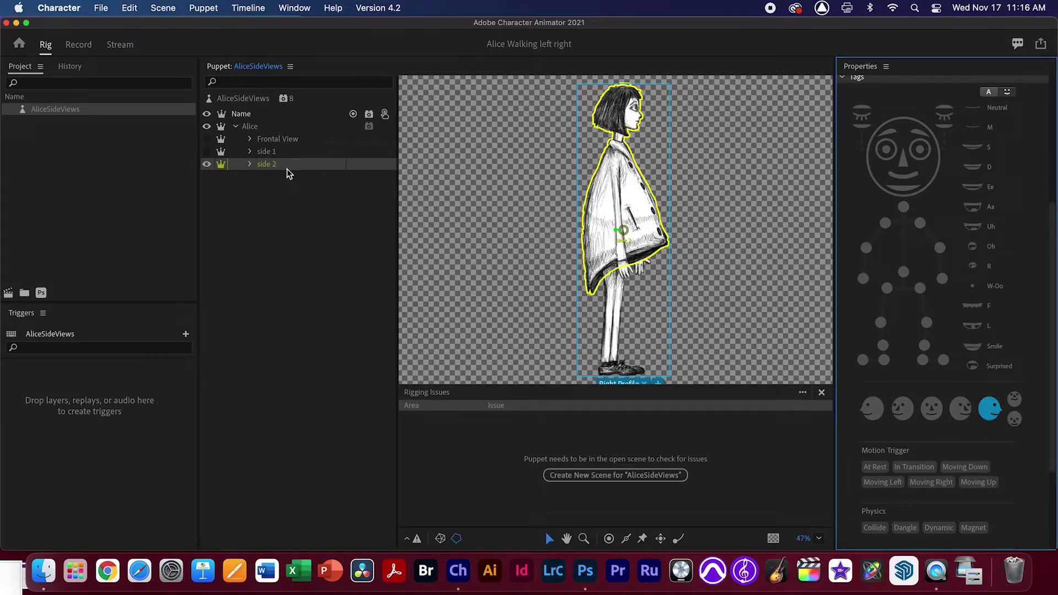
left_click(261, 151)
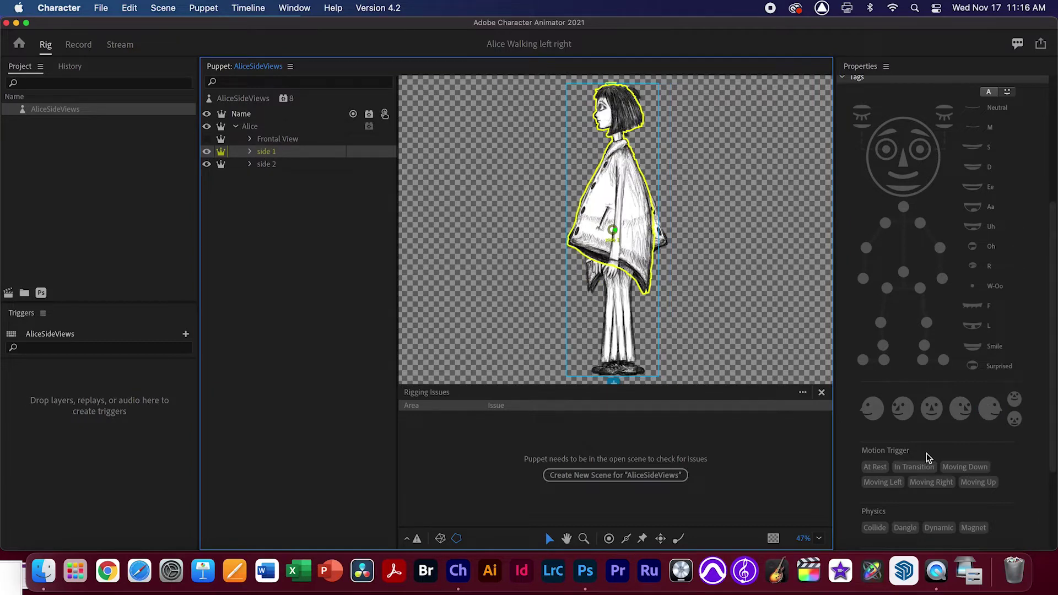
left_click(871, 408)
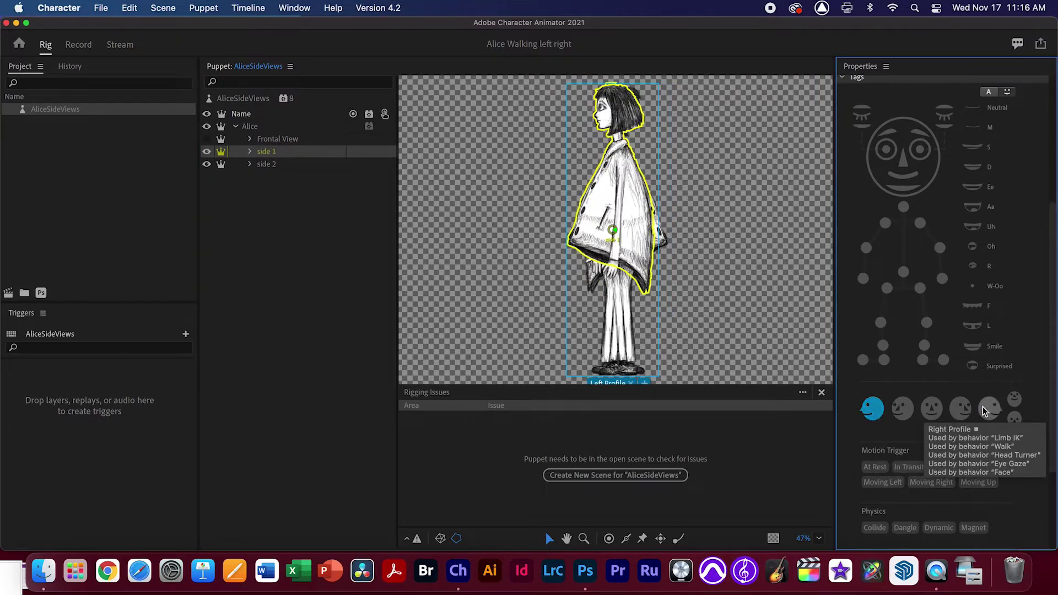
Check the view tags assigned to the Frontal View, side 1 and side 2 groups.
left_click(290, 142)
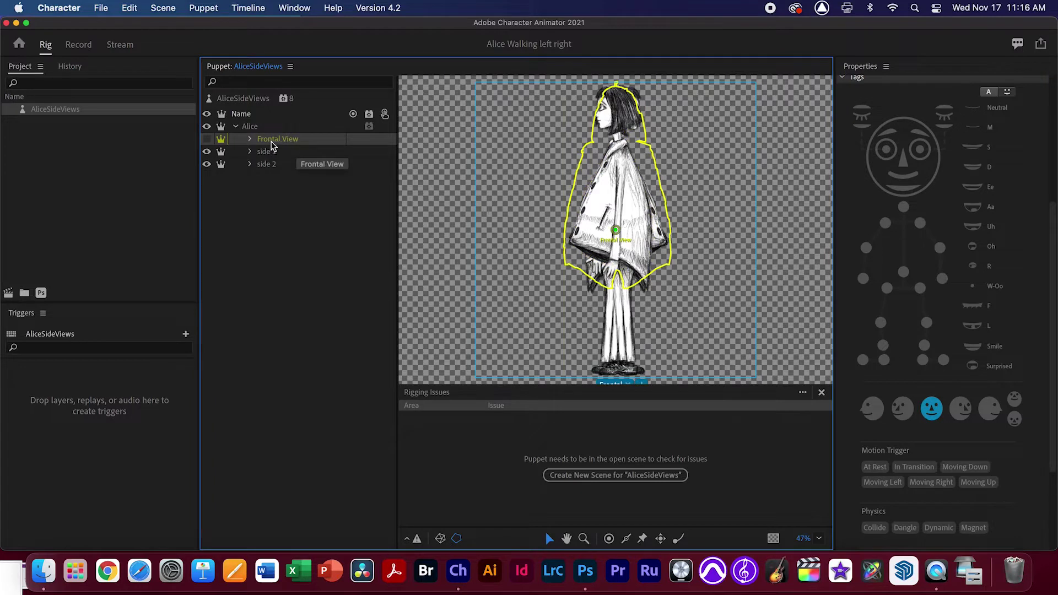
key("Down")
key("Down")
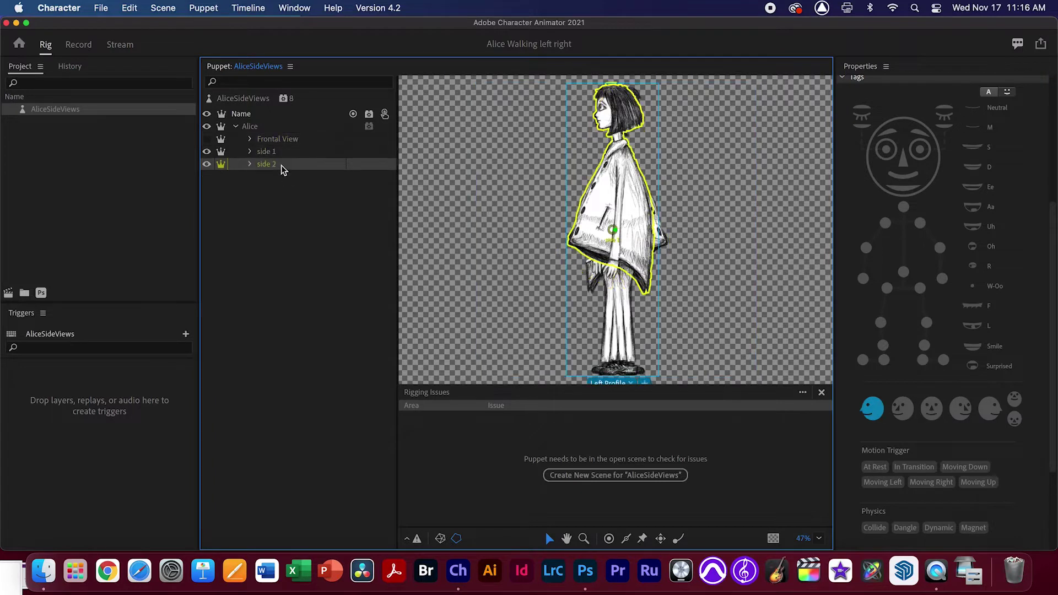
left_click(288, 145)
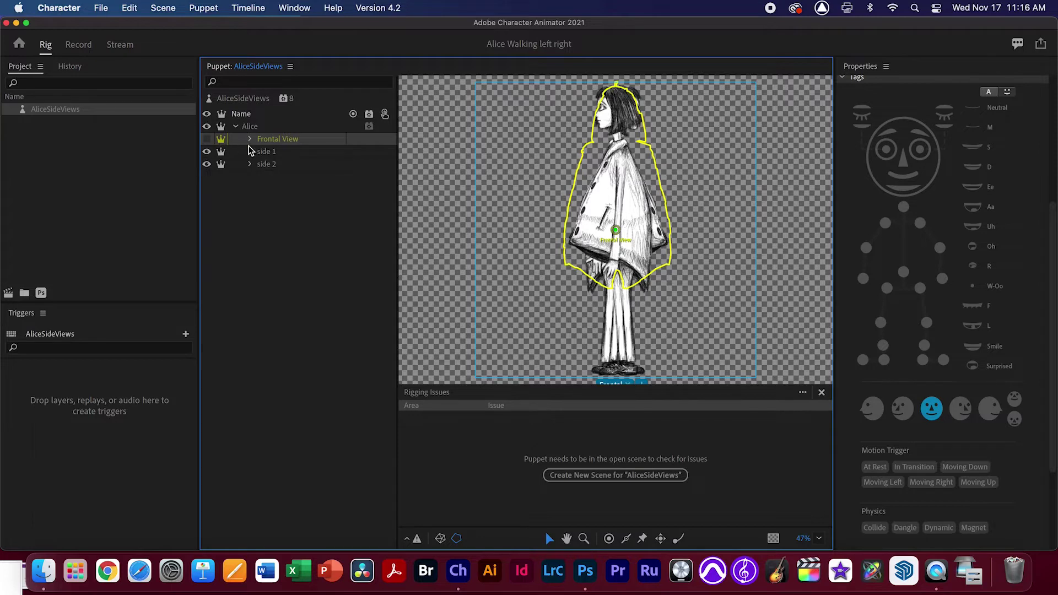
Expand the side 1 group and check the tags on its Head layer and Head handle.
left_click(282, 154)
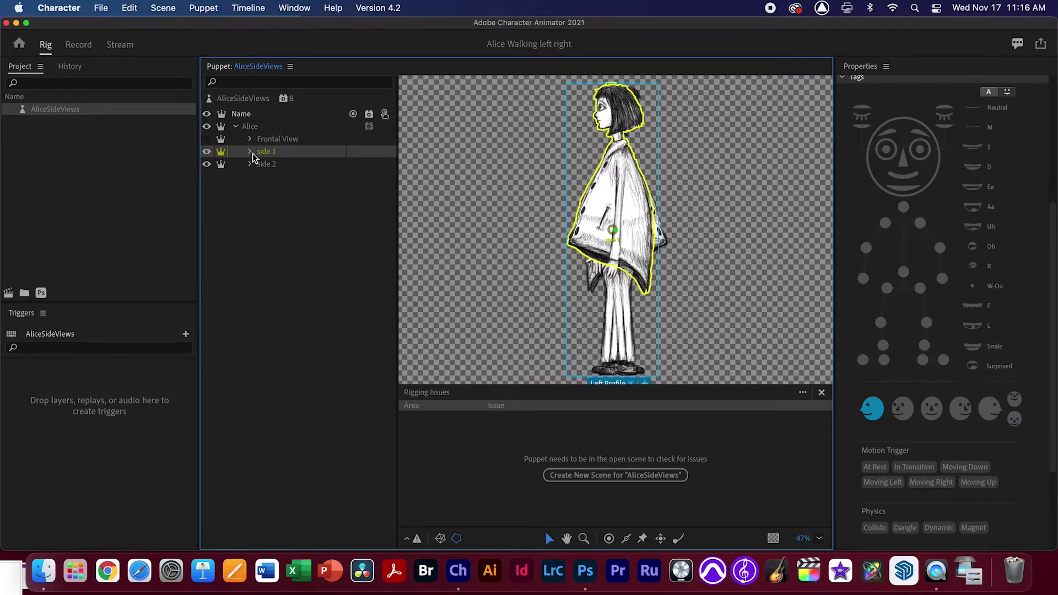
left_click(250, 151)
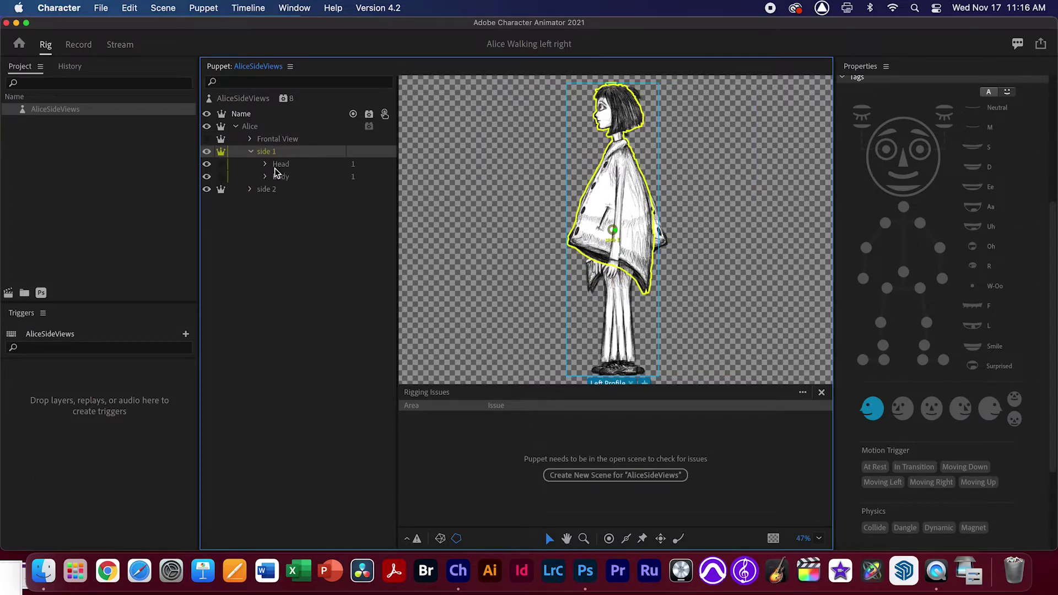
left_click(294, 166)
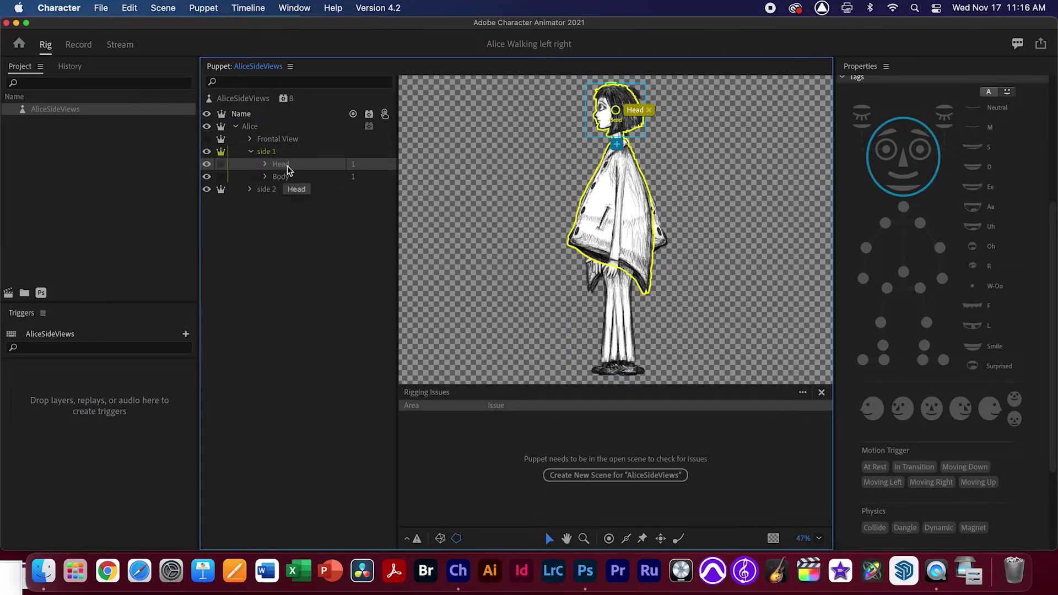
left_click(615, 112)
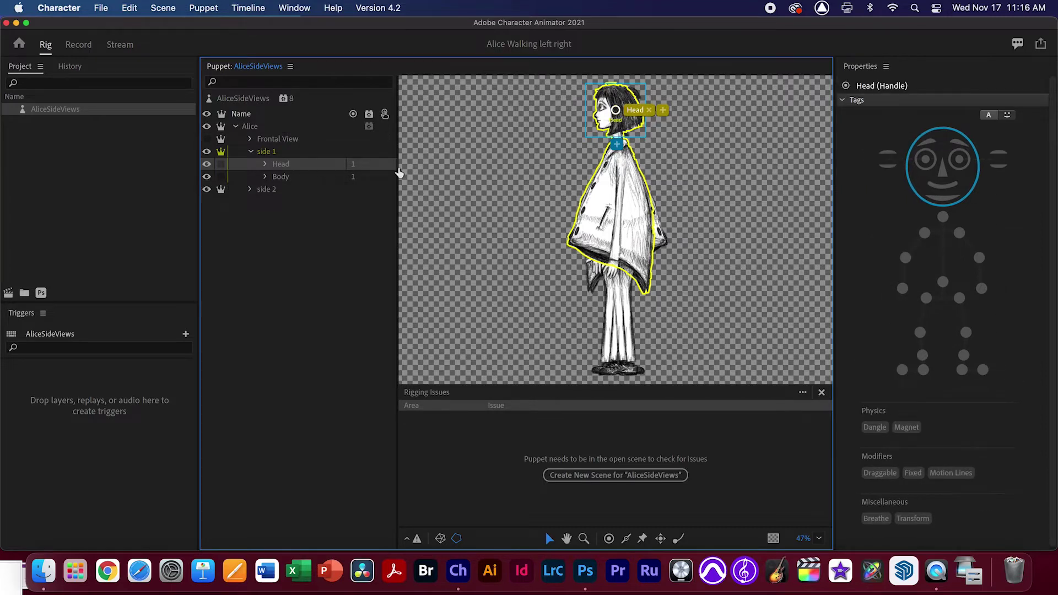
left_click(280, 163)
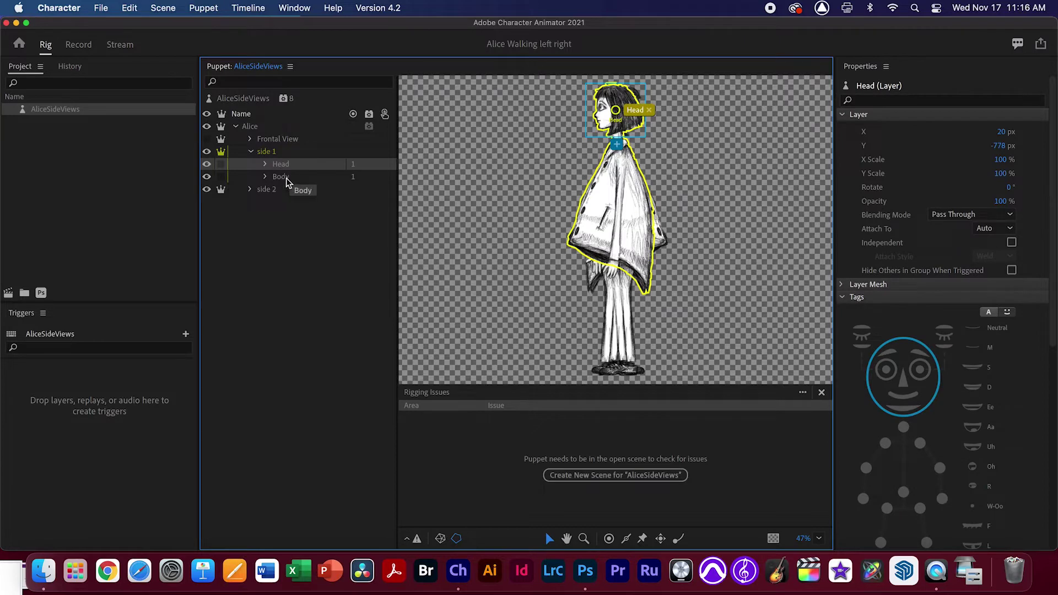
Attach the Body layer of side 1 to side 1 instead of leaving its attachment on Auto.
left_click(287, 180)
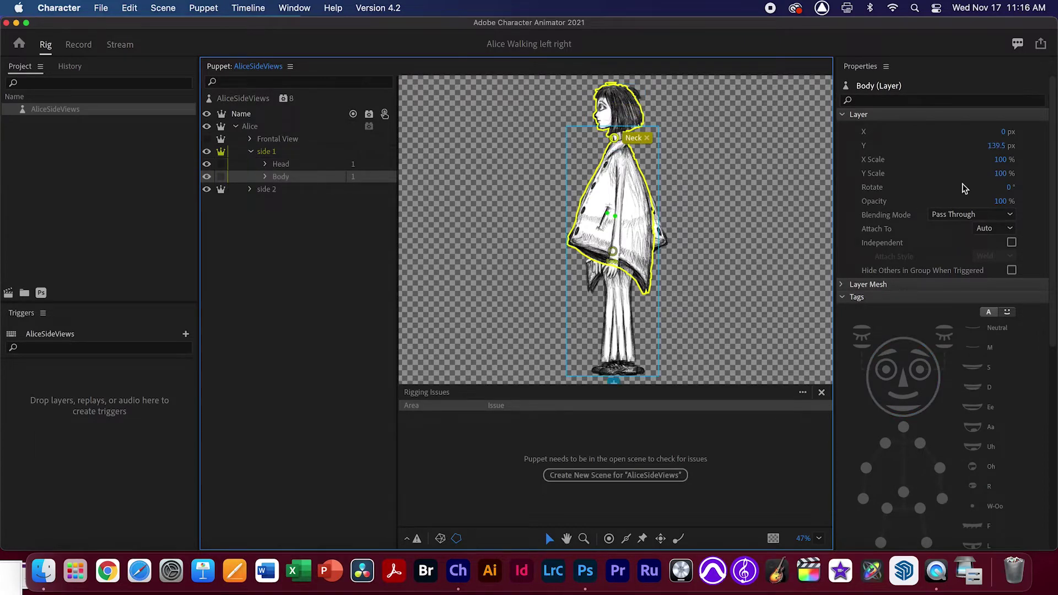
left_click(856, 298)
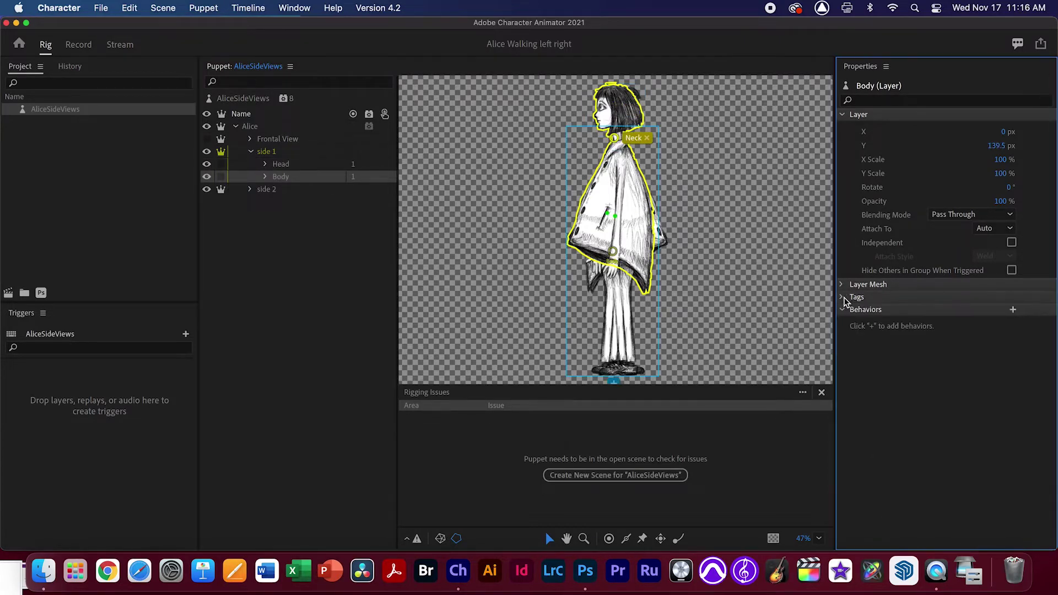
left_click(845, 301)
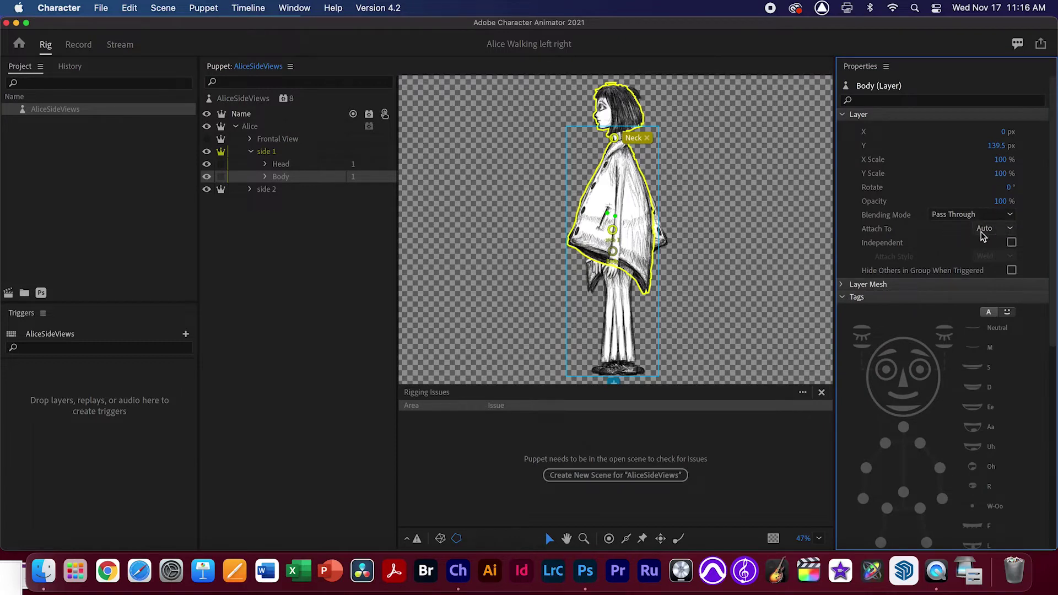
left_click(1000, 232)
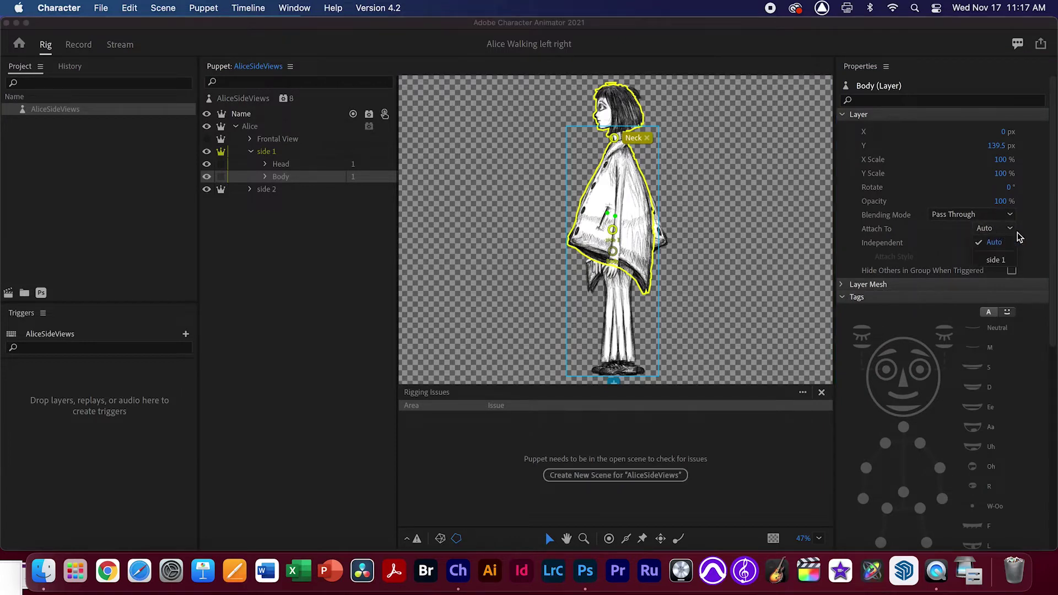
left_click(1008, 233)
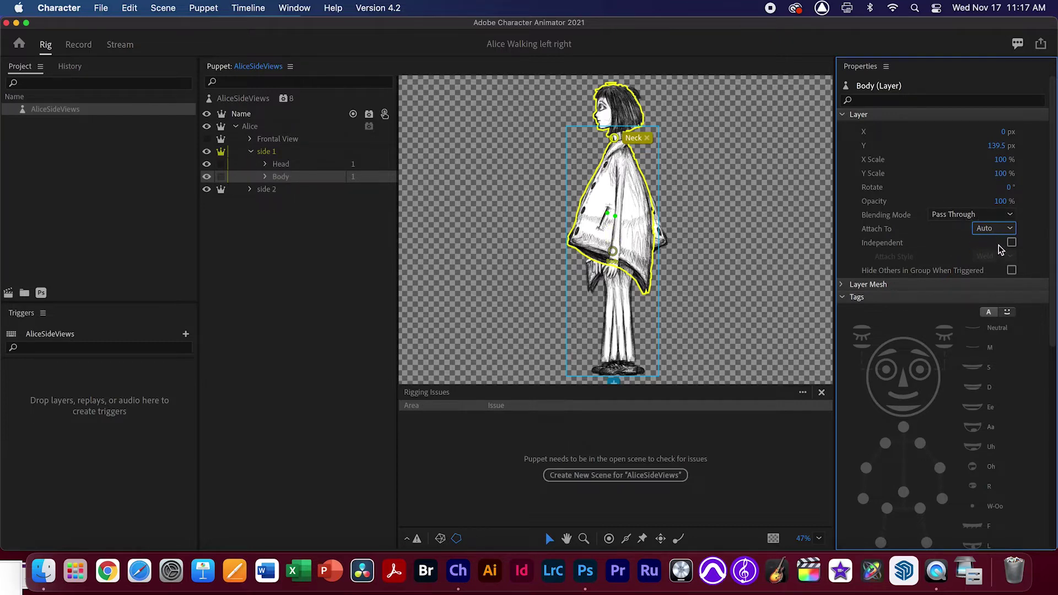
left_click(1004, 229)
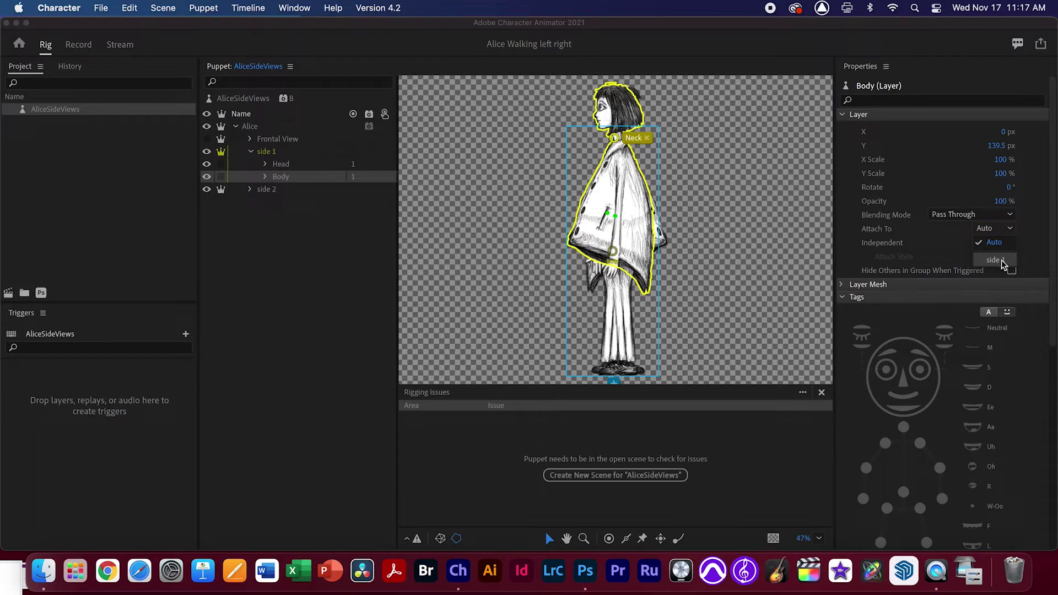
left_click(995, 260)
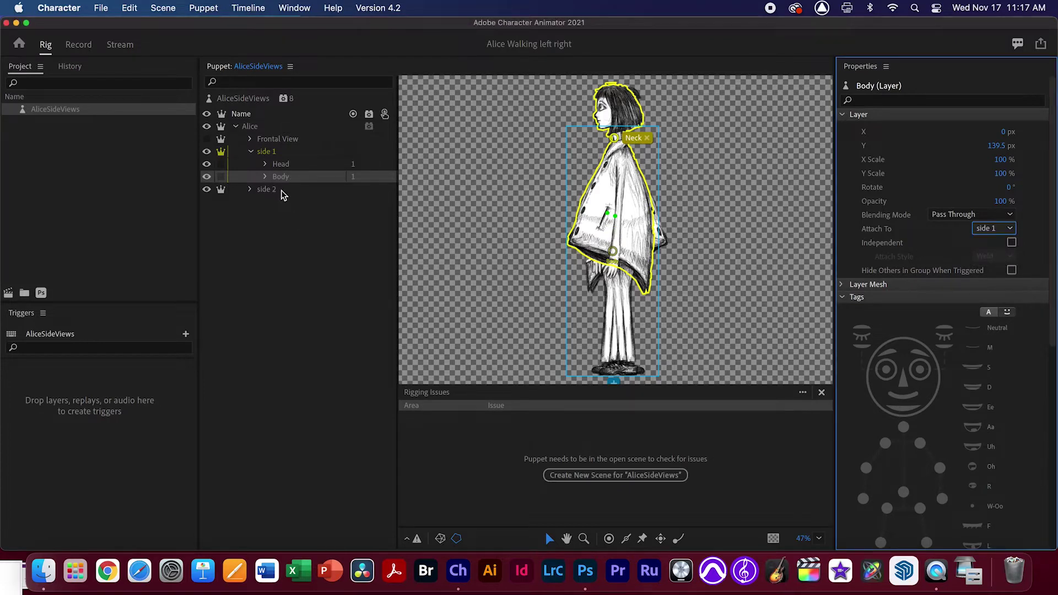
Expand the side 2 group and attach its Body layer to side 2.
left_click(265, 190)
left_click(250, 189)
left_click(287, 214)
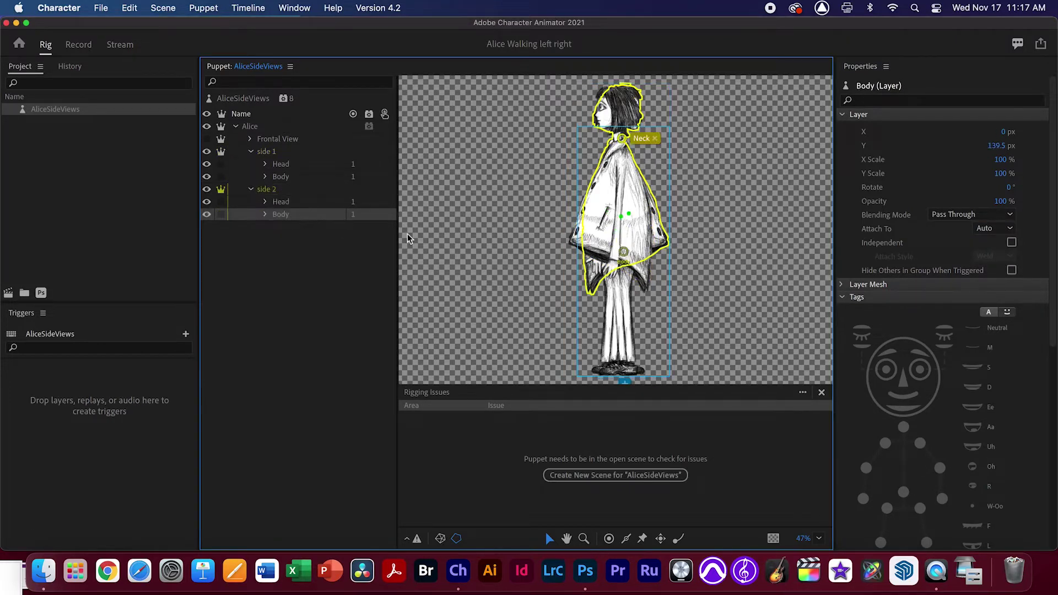
left_click(1007, 228)
left_click(995, 261)
Check the attachment settings of the Head layers in side 2 and side 1, and collapse both groups.
left_click(267, 202)
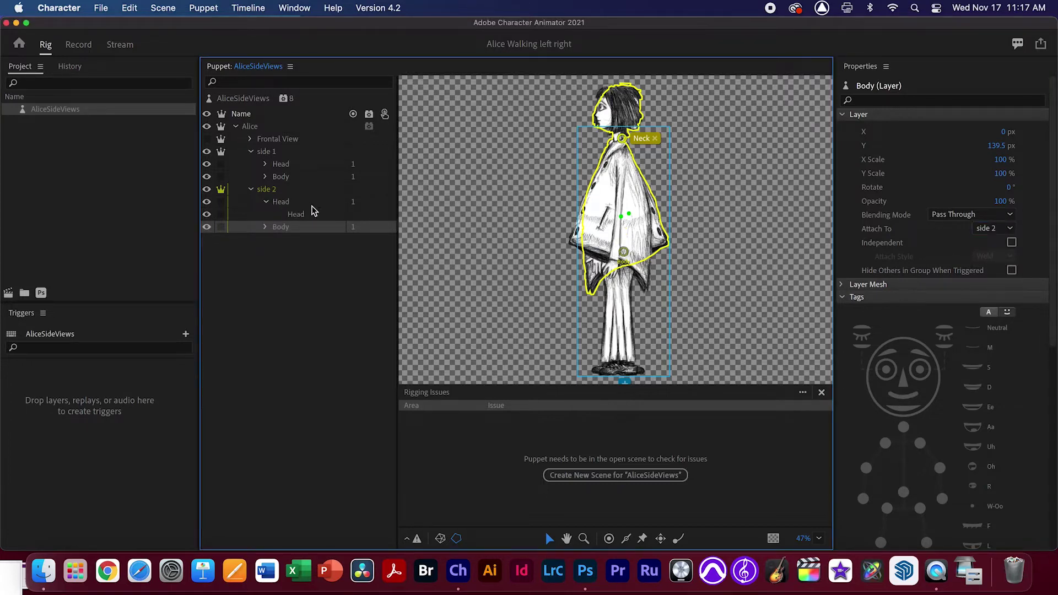
left_click(310, 204)
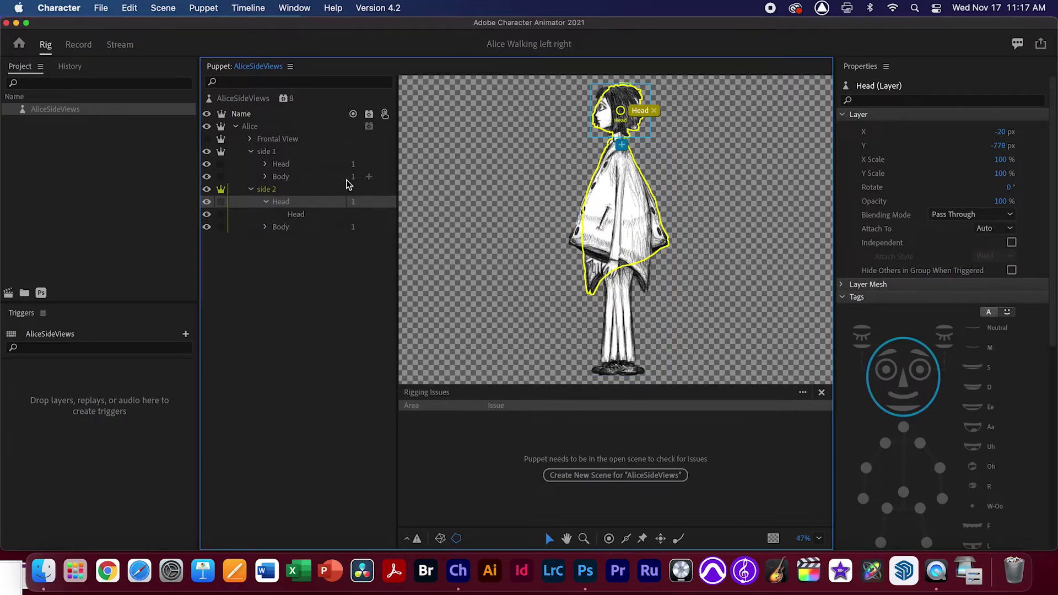
left_click(307, 165)
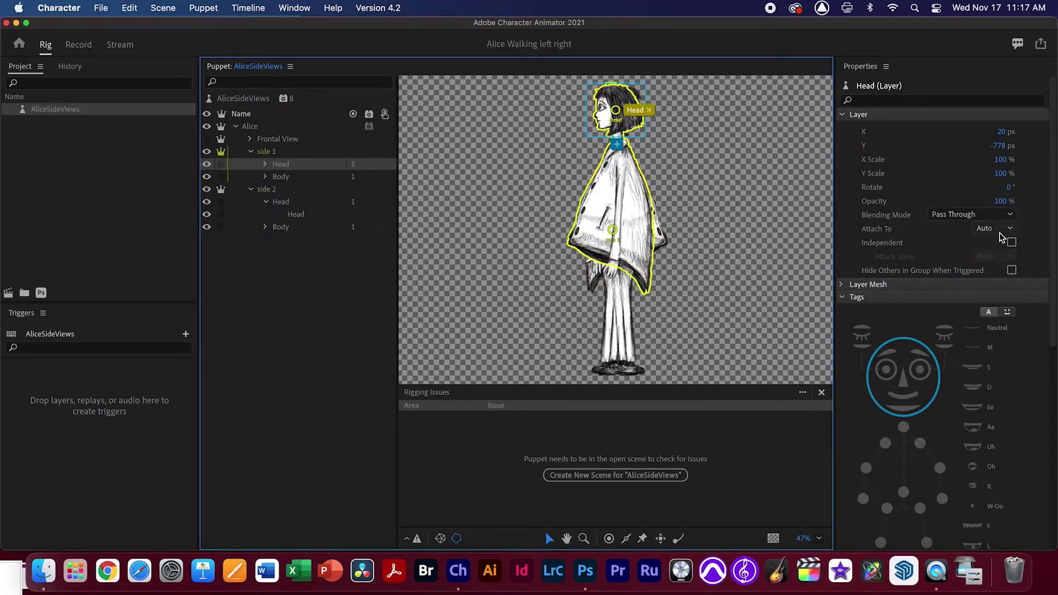
left_click(266, 201)
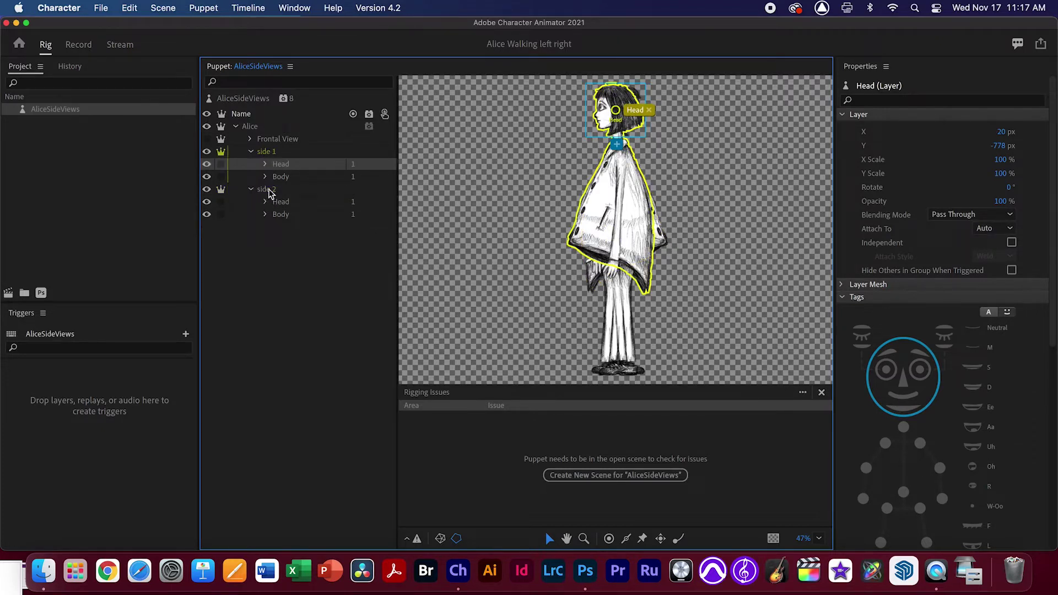
left_click(251, 152)
left_click(250, 165)
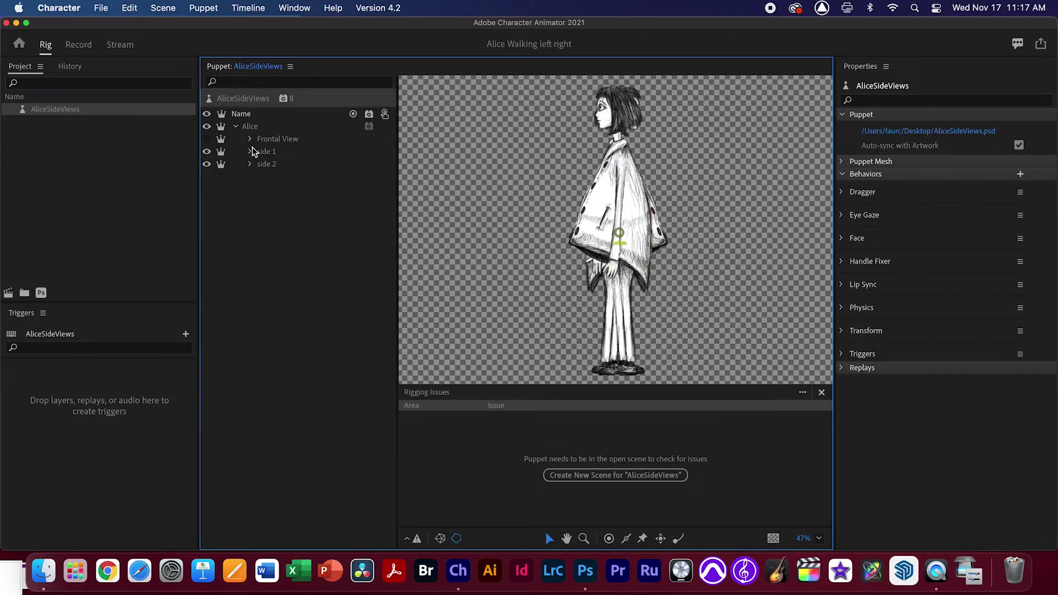
Attach the Body layer of the Frontal View group to Frontal View, and collapse the group.
left_click(251, 140)
left_click(292, 165)
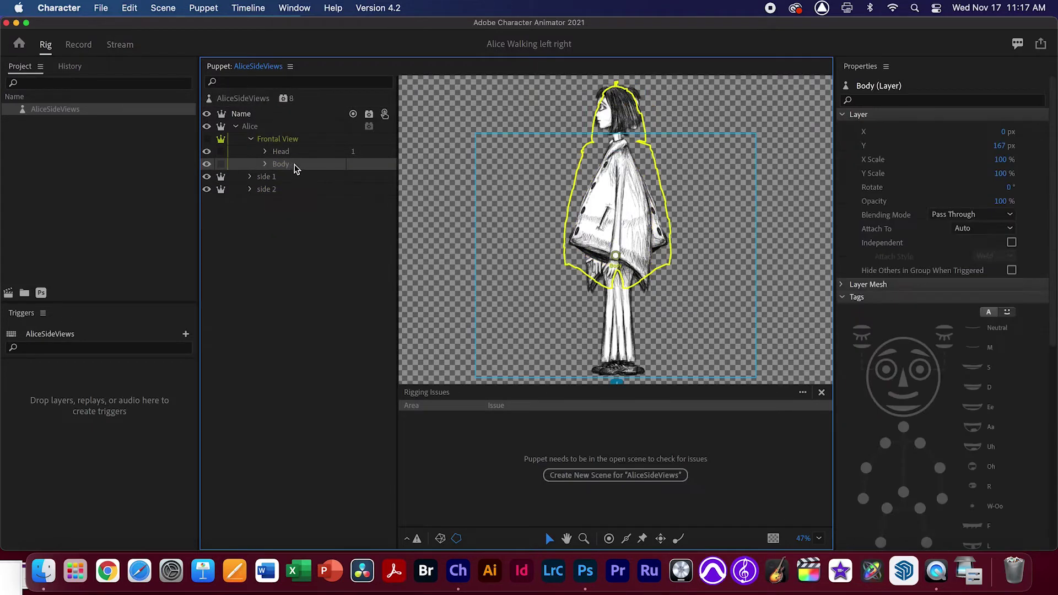
left_click(983, 229)
left_click(975, 267)
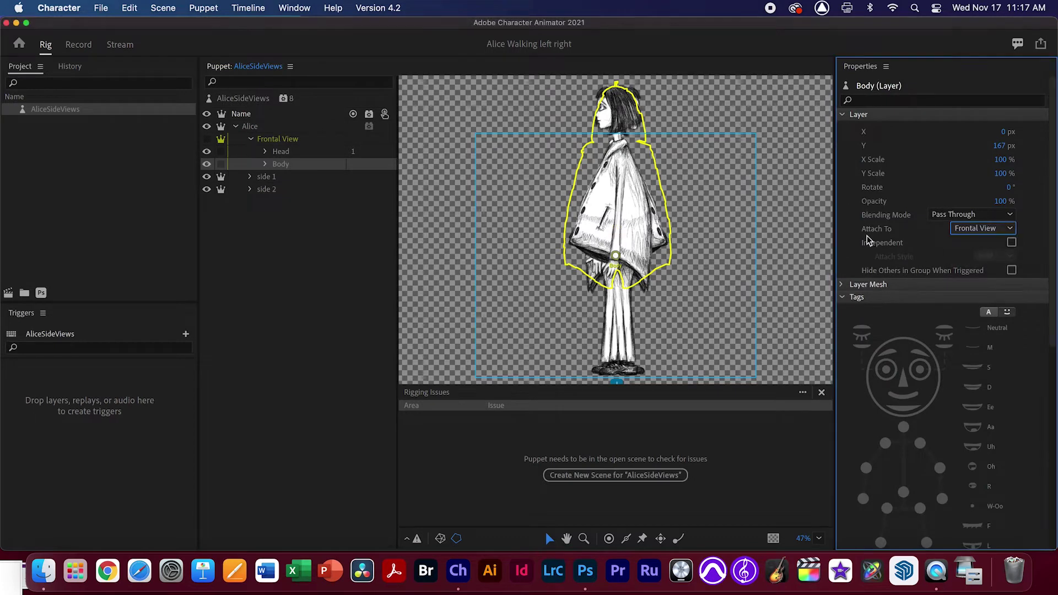
left_click(251, 139)
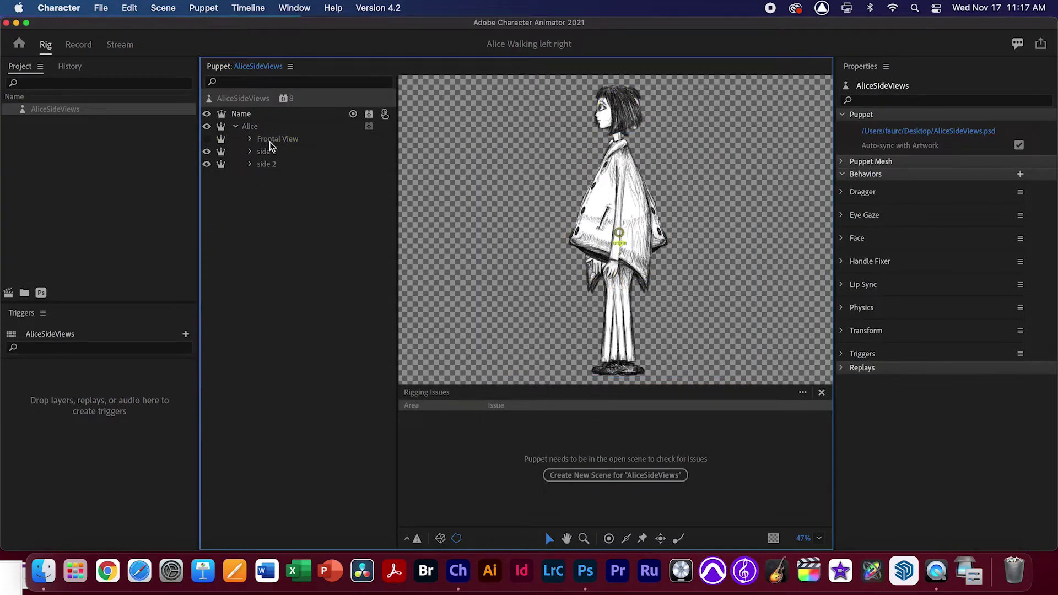
Add a handle near the base of the Head layer in side 2 and tag it as Neck.
left_click(251, 153)
left_click(250, 152)
left_click(250, 164)
left_click(284, 190)
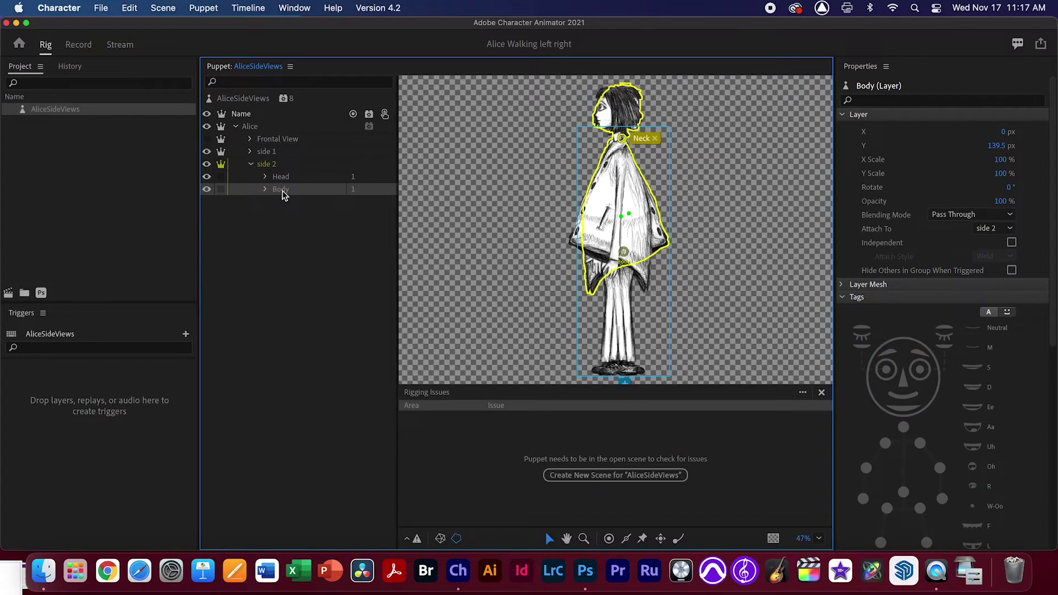
left_click(284, 177)
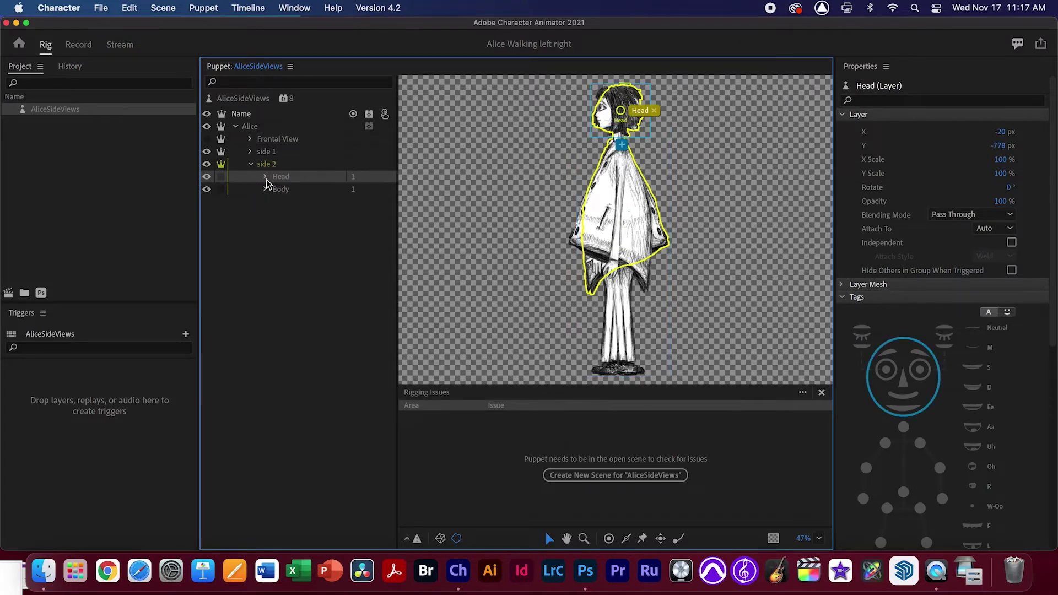
left_click(265, 177)
left_click(296, 191)
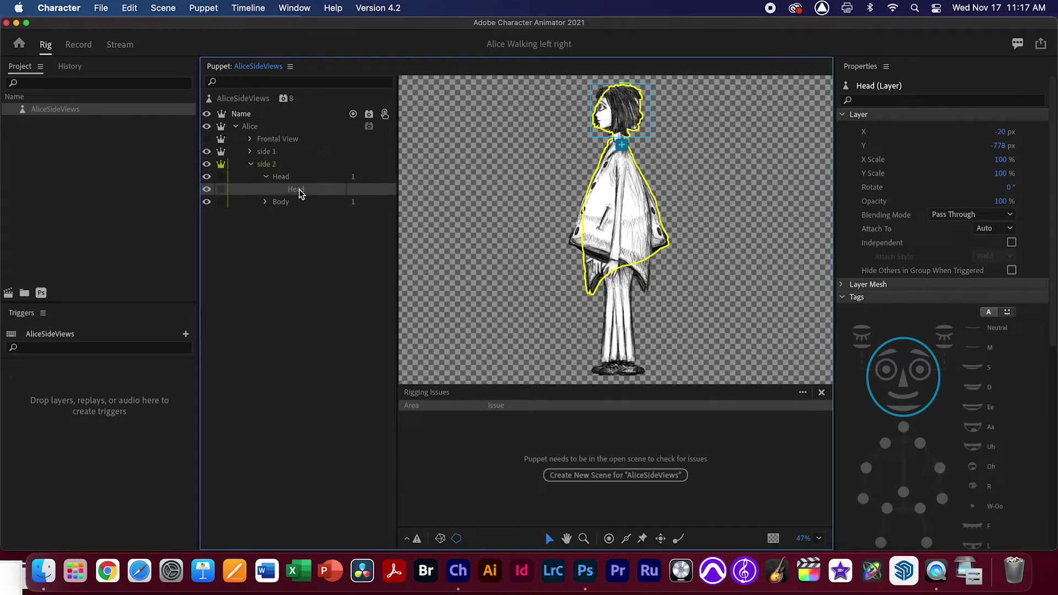
left_click(296, 181)
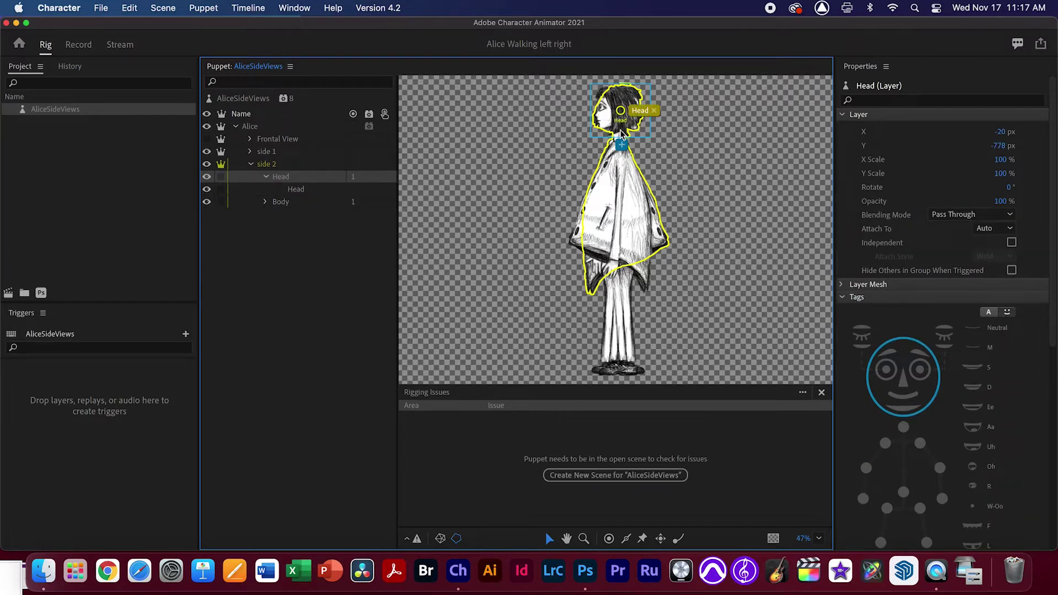
key("h")
left_click(618, 128)
left_click(943, 216)
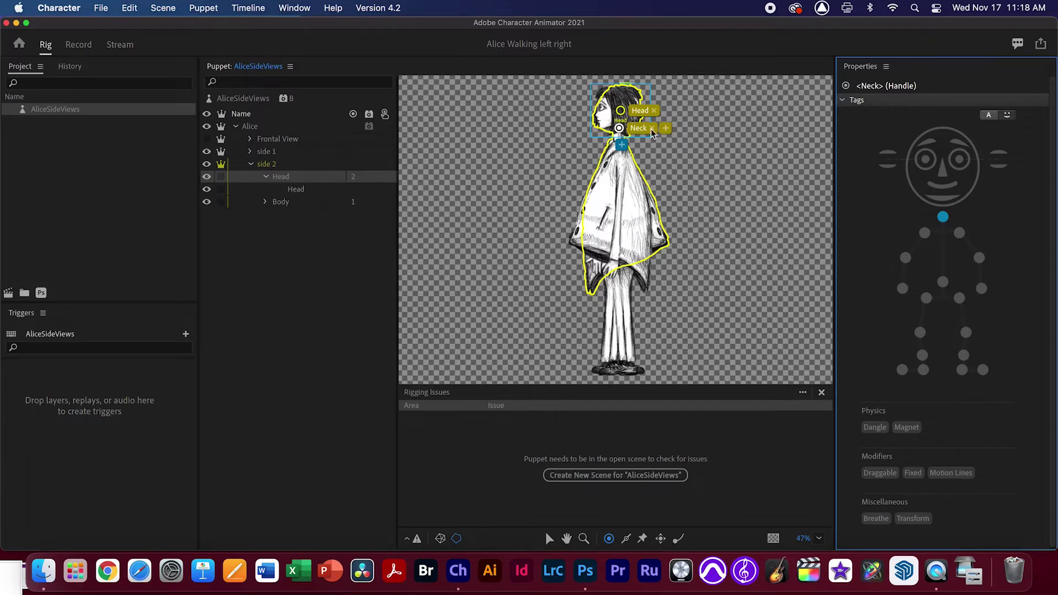
Move the Neck handle of side 2's Head layer slightly lower, to where the head meets the neck.
left_click(621, 113)
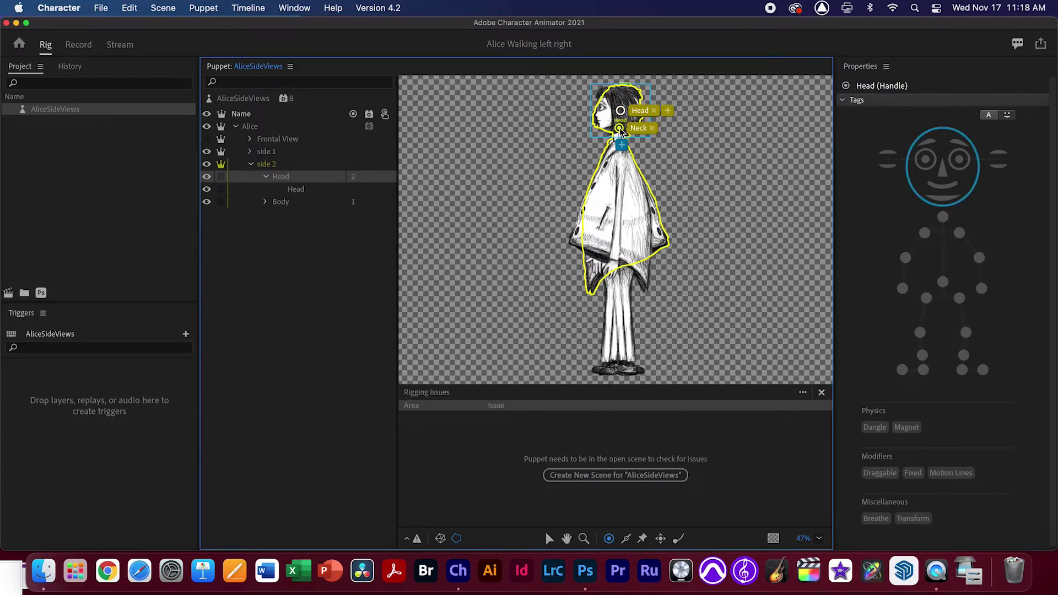
left_click(307, 189)
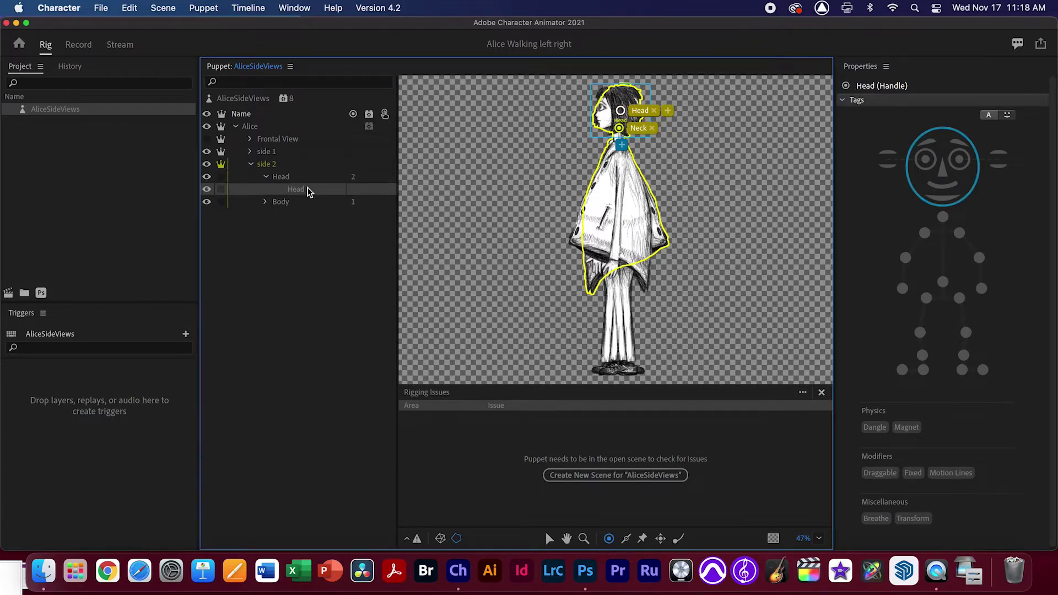
left_click(313, 177)
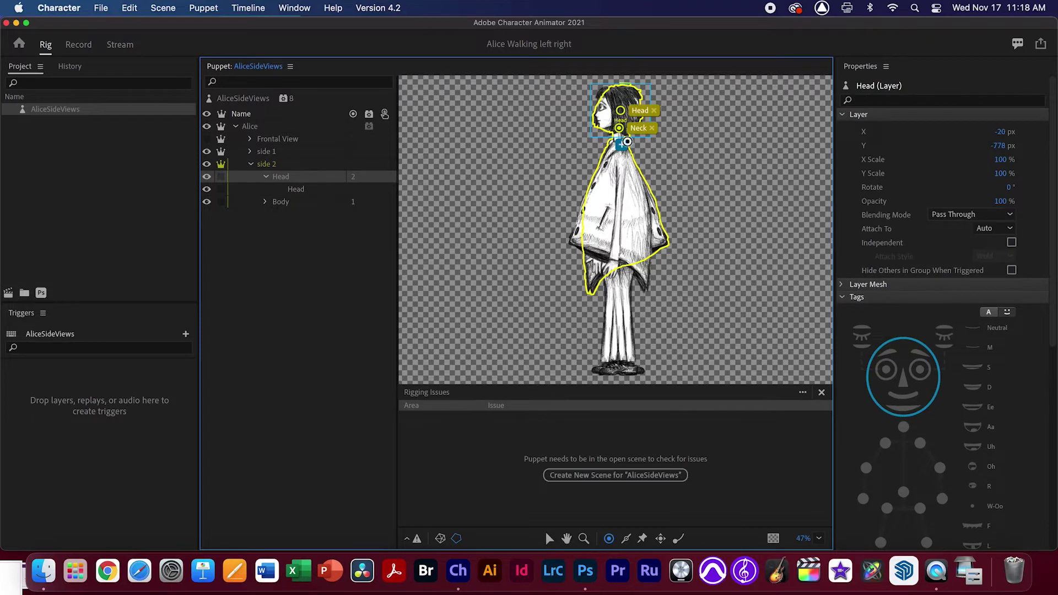
left_click(619, 134)
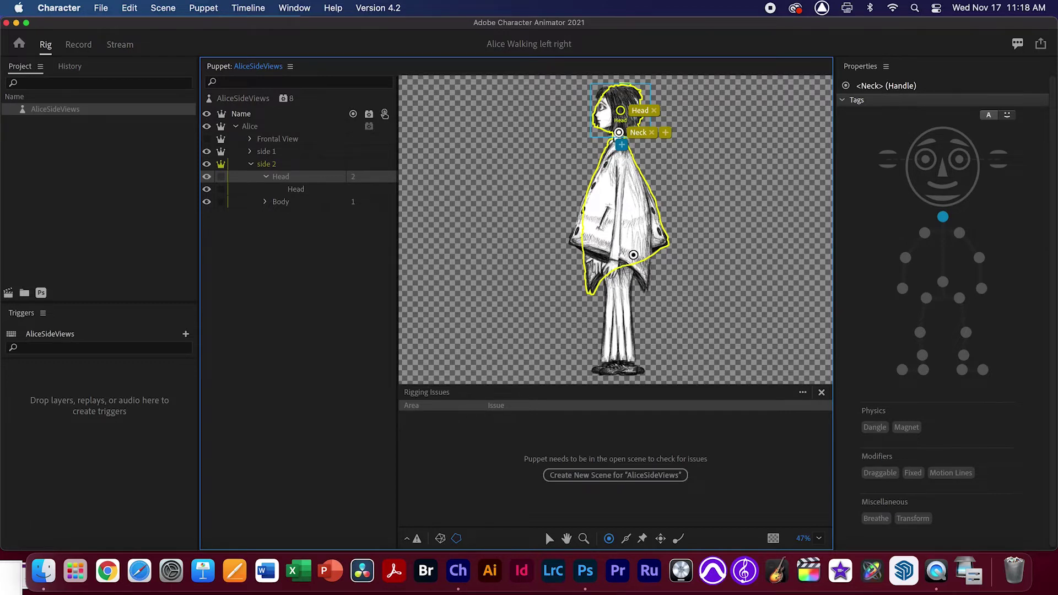
With side 1 hidden, reposition the Body handle of side 2 at the waist and tag it as Waist.
left_click(251, 164)
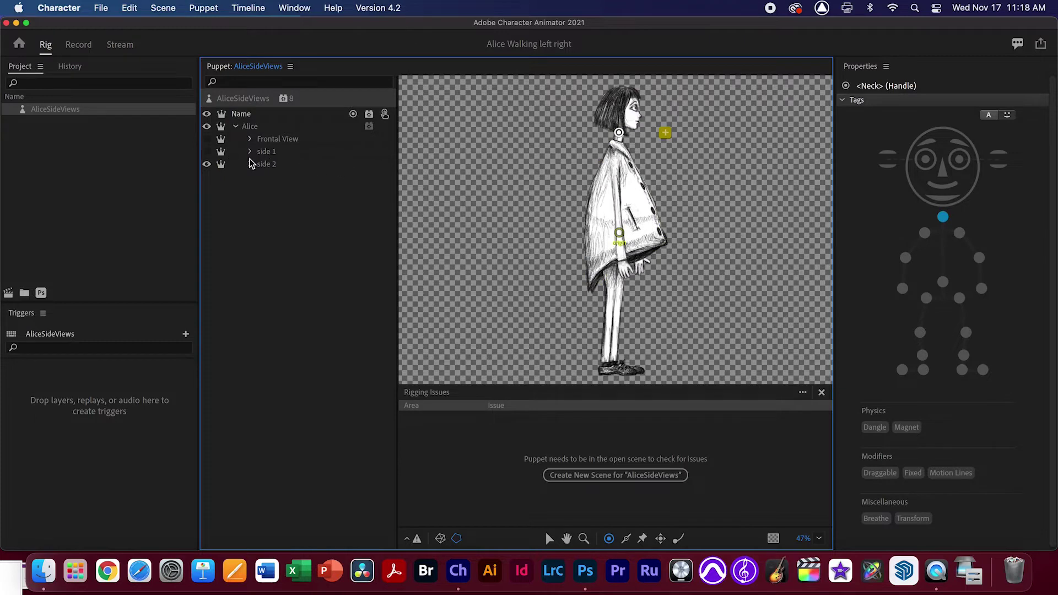
left_click(270, 165)
left_click(252, 164)
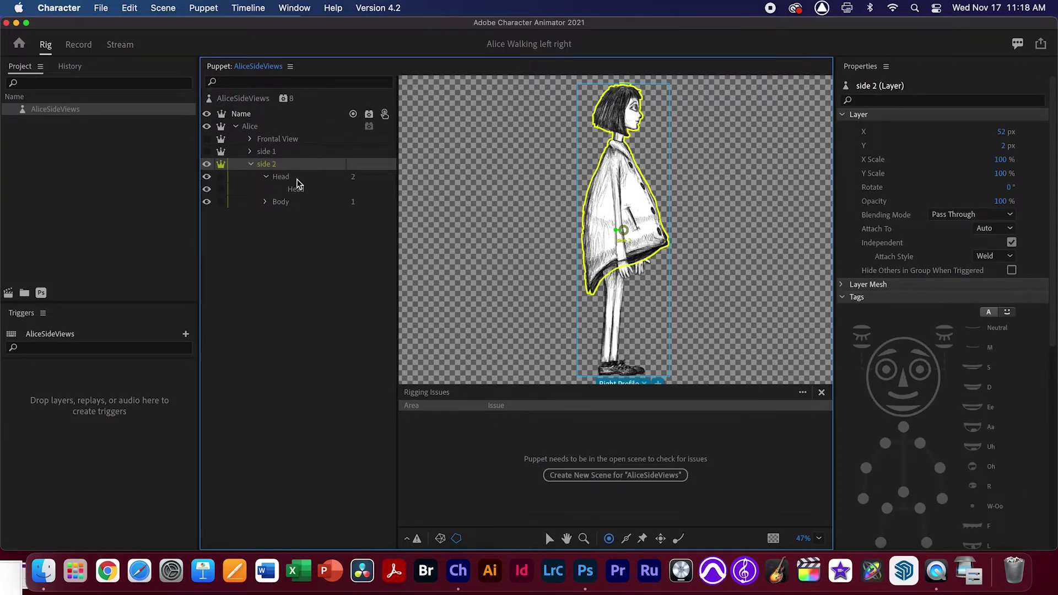
left_click(297, 181)
left_click(316, 205)
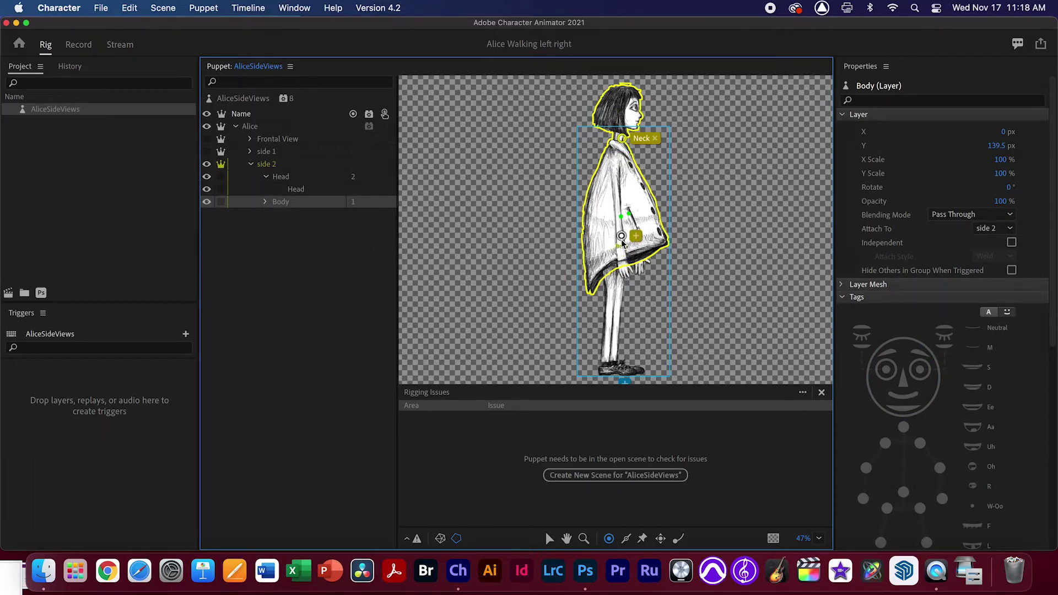
left_click(618, 240)
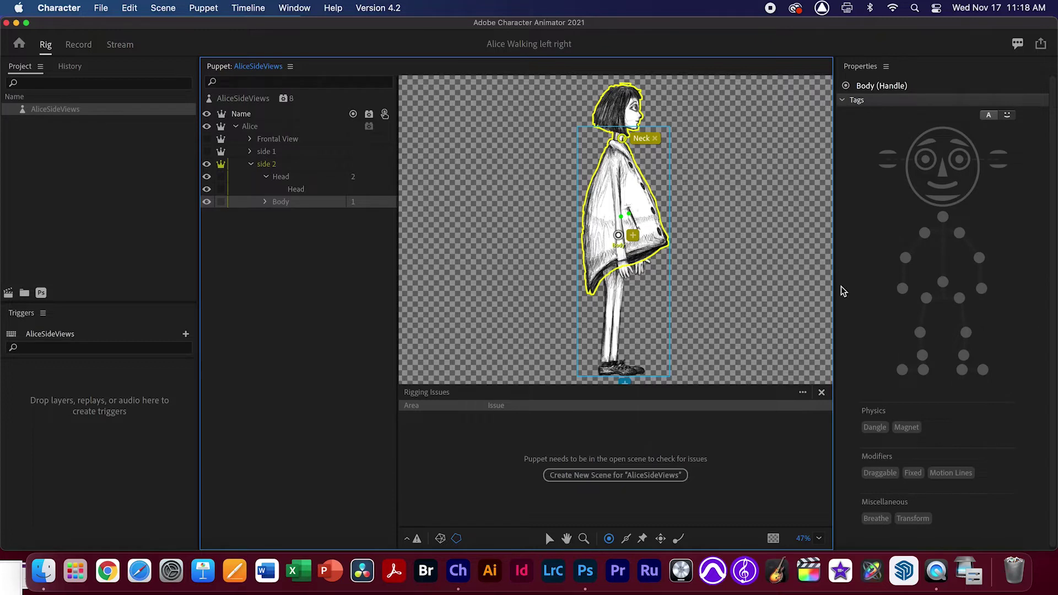
left_click(947, 288)
left_click(946, 287)
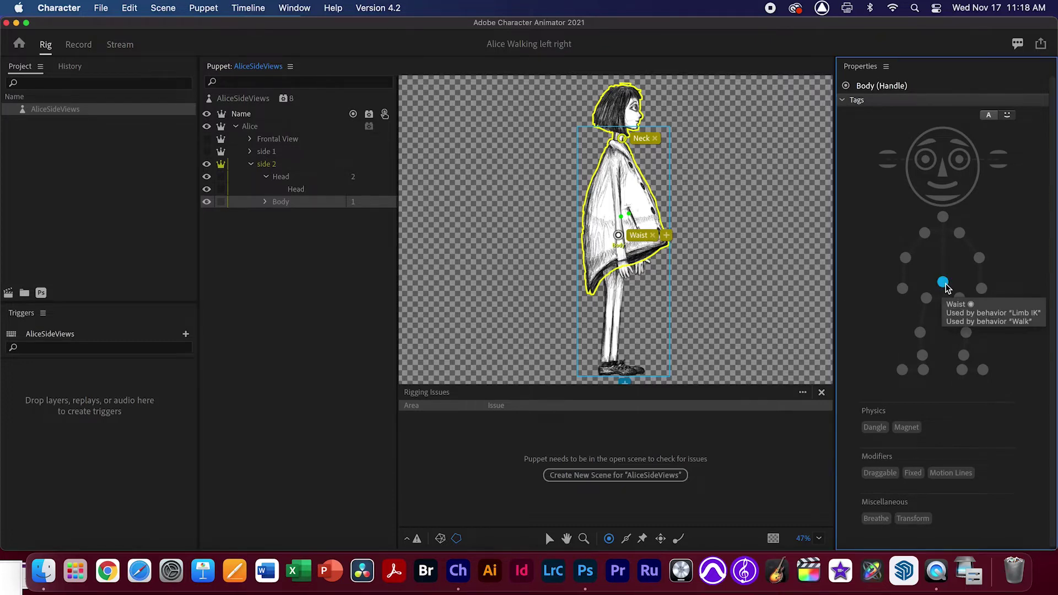
Add a handle just below the waist of side 2's Body layer, tag it as both Right Hip and Left Hip, and fine-tune its position.
left_click(620, 235)
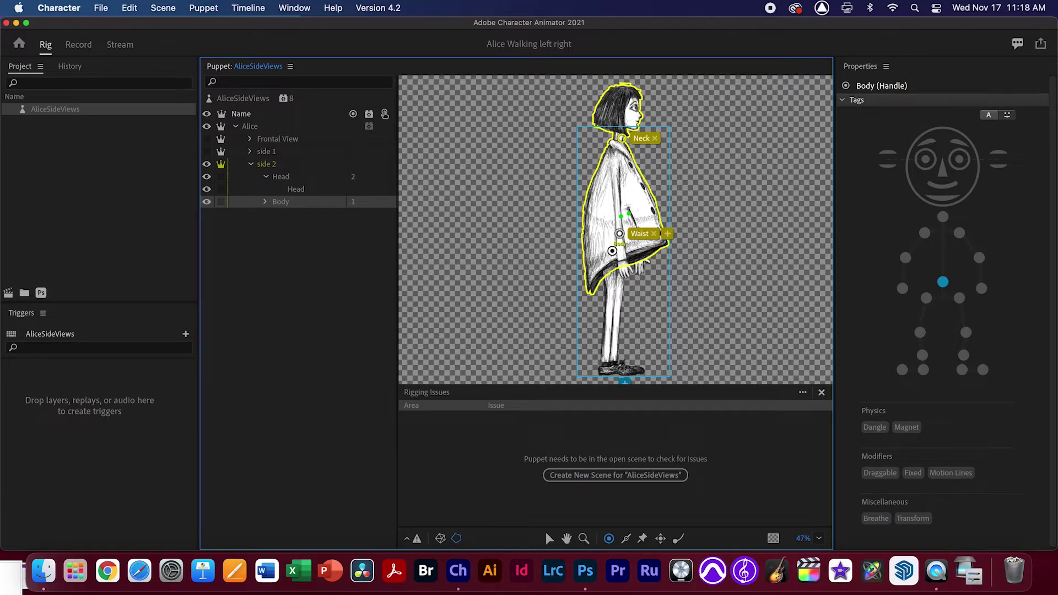
left_click(612, 250)
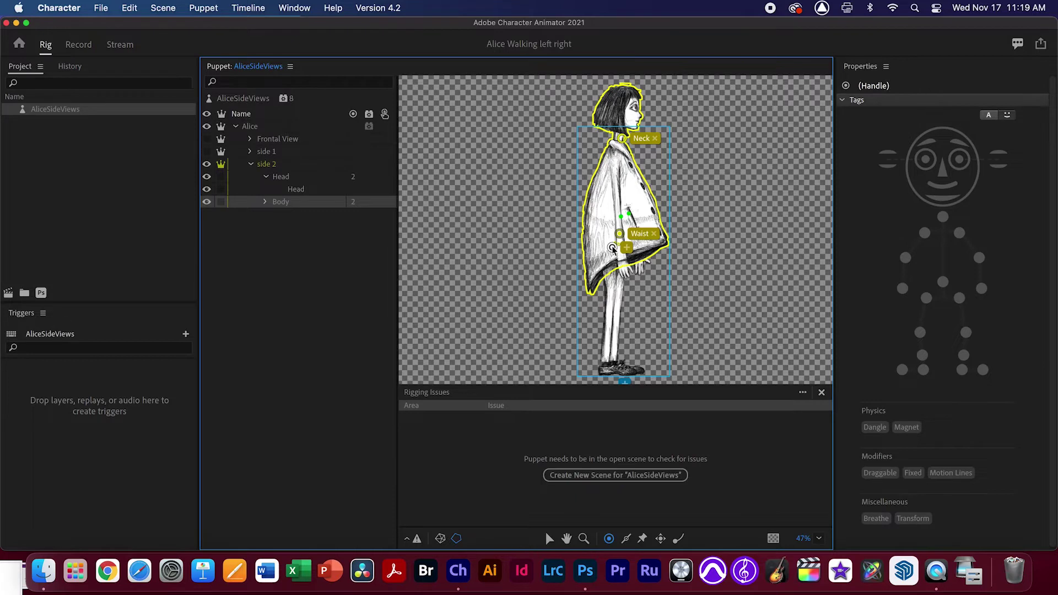
left_click(926, 298)
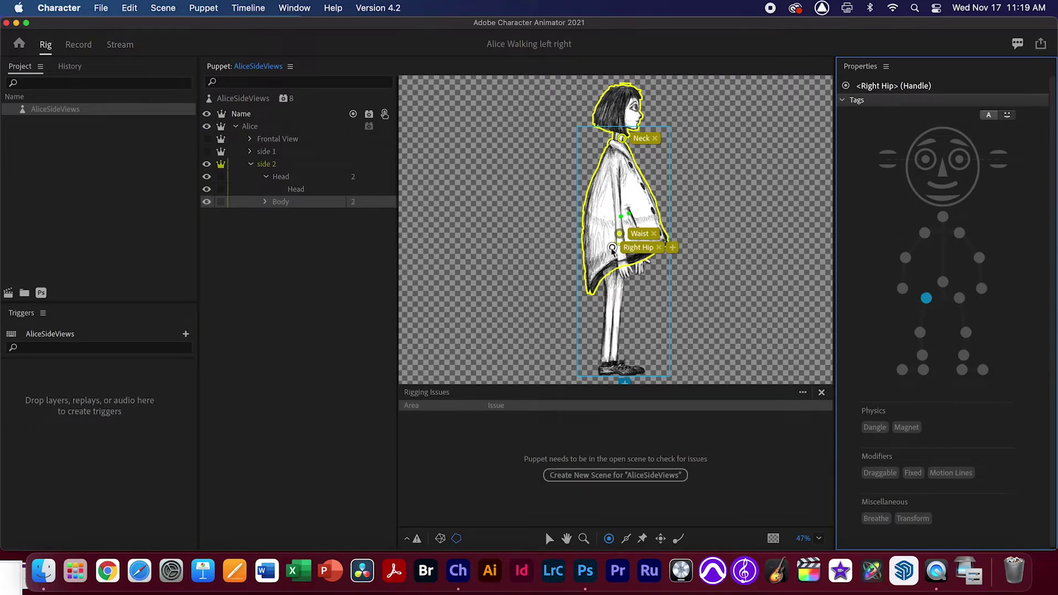
left_click(959, 298)
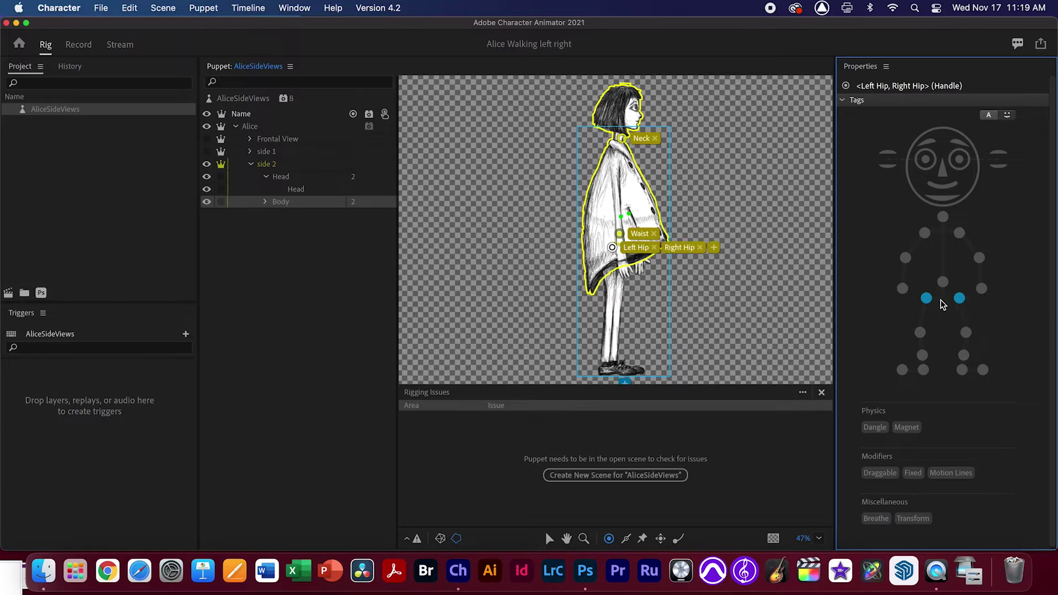
left_click(614, 251)
left_click_drag(611, 247, 610, 248)
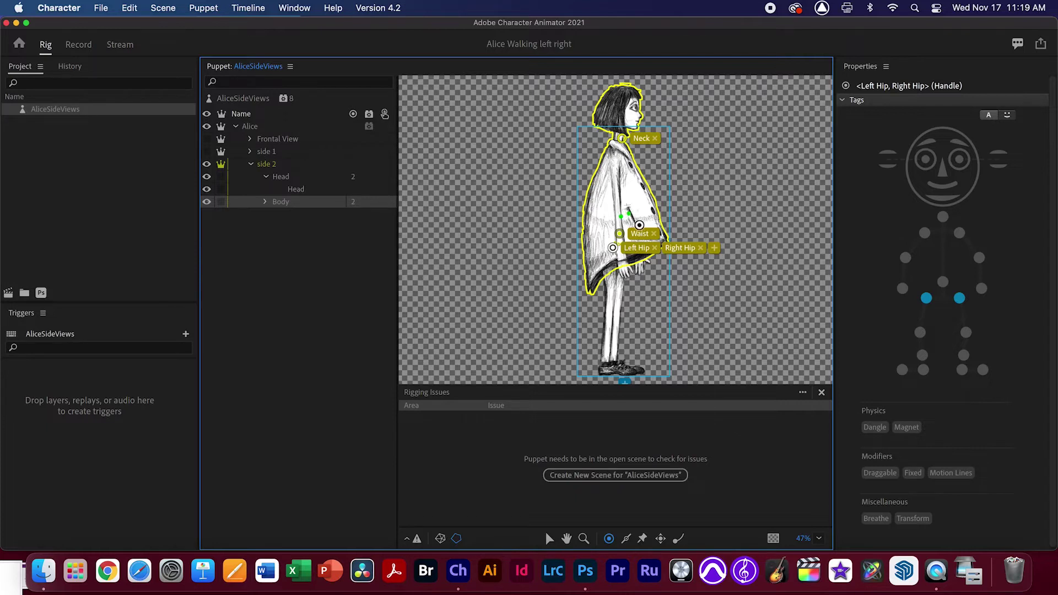
left_click_drag(613, 251, 600, 251)
mouse_move(620, 249)
left_mouse_down()
mouse_move(604, 244)
mouse_move(628, 244)
mouse_move(613, 251)
left_mouse_up()
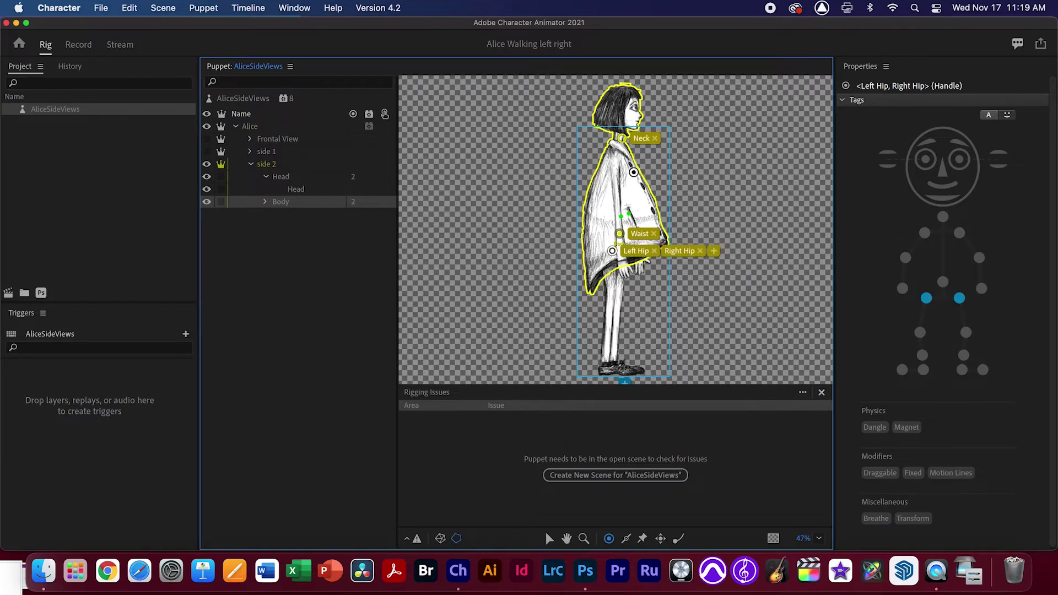
Expand side 2's Body group and move the front Arm's attachment handle up to the shoulder.
left_click(622, 138)
left_click(622, 139)
left_click(265, 202)
left_click(303, 215)
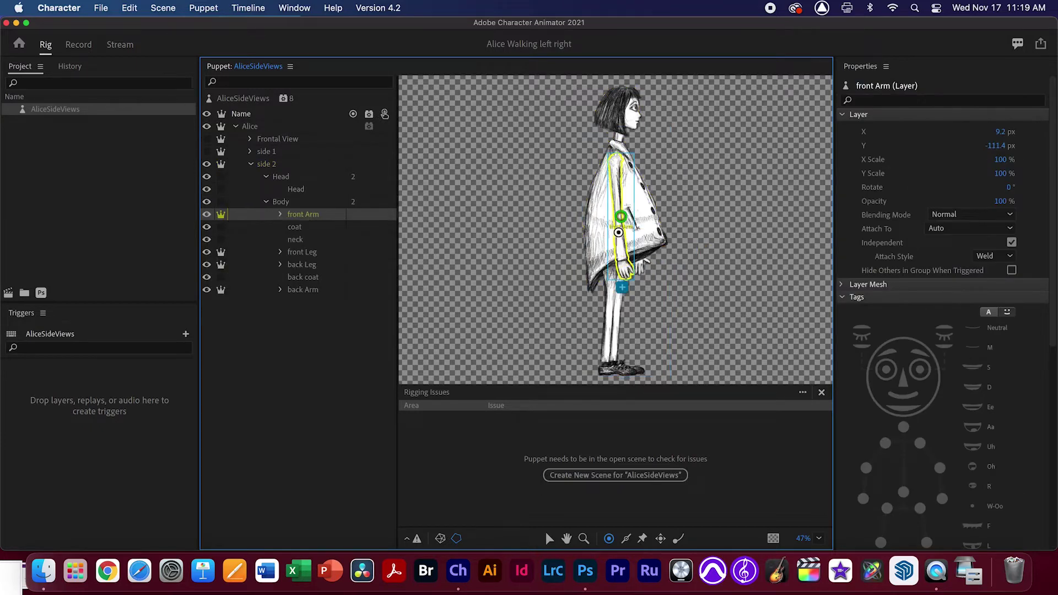
left_click_drag(622, 219, 623, 164)
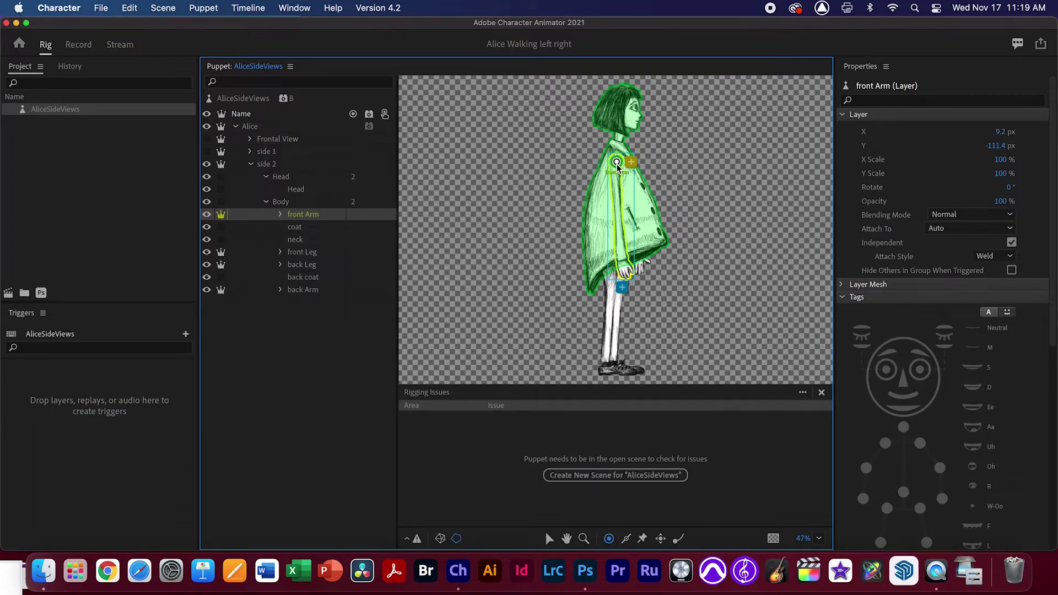
left_click(617, 163)
Hide side 2's coat layer and move the back Arm's attachment handle up to the shoulder.
left_click(304, 289)
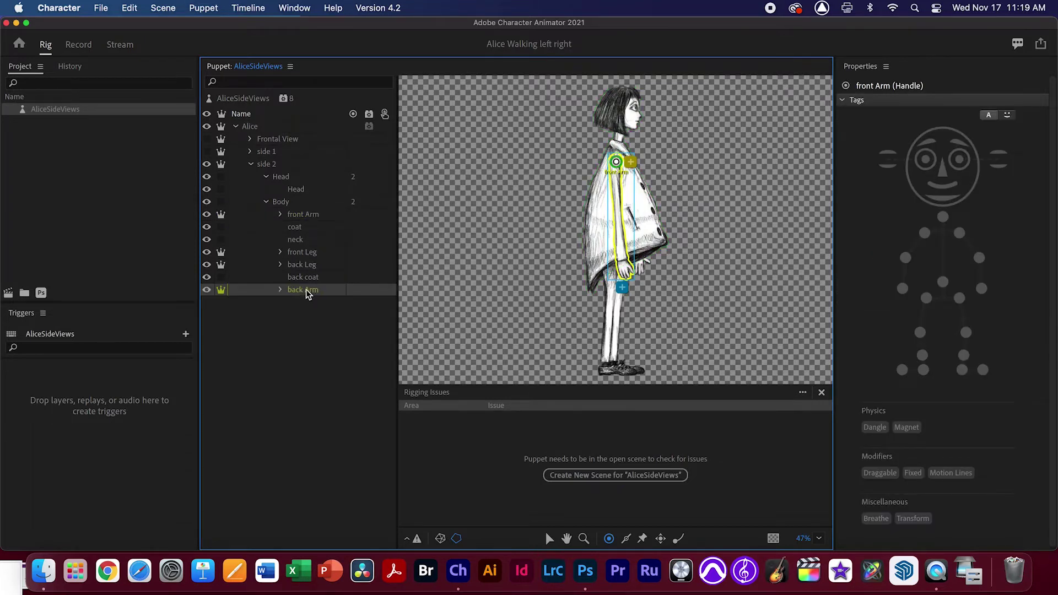
left_click(207, 226)
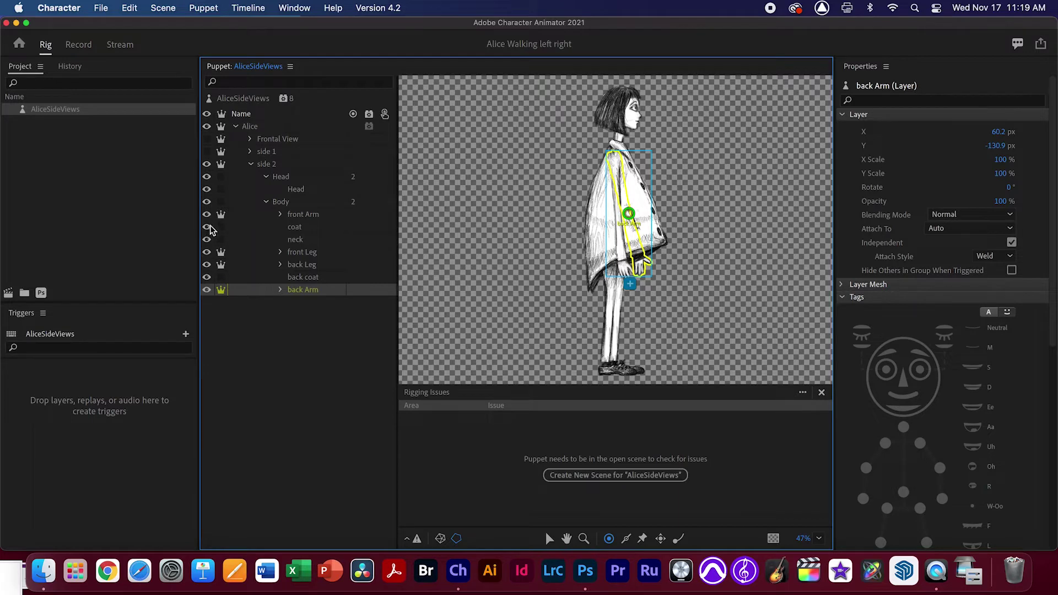
left_click_drag(630, 215, 620, 162)
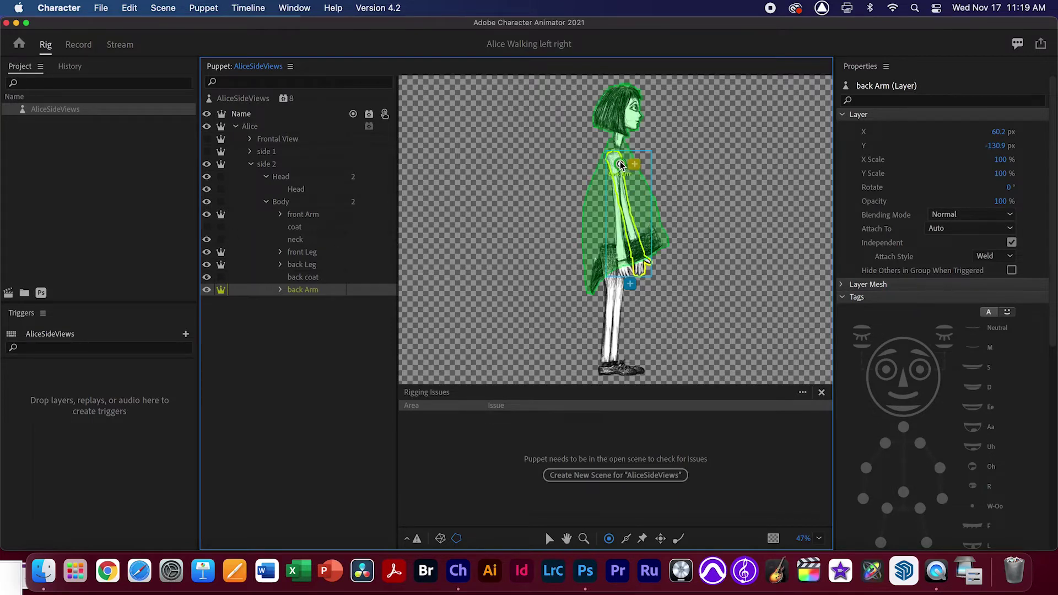
Move the attachment handles of side 2's back Leg and front Leg up to the hip.
left_click(303, 265)
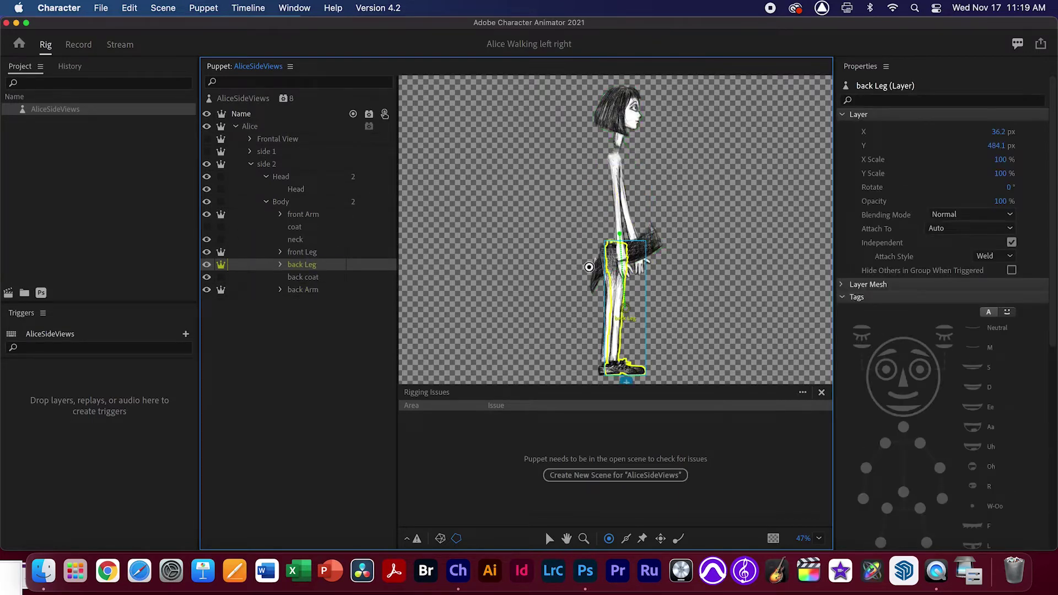
left_click_drag(629, 317, 617, 250)
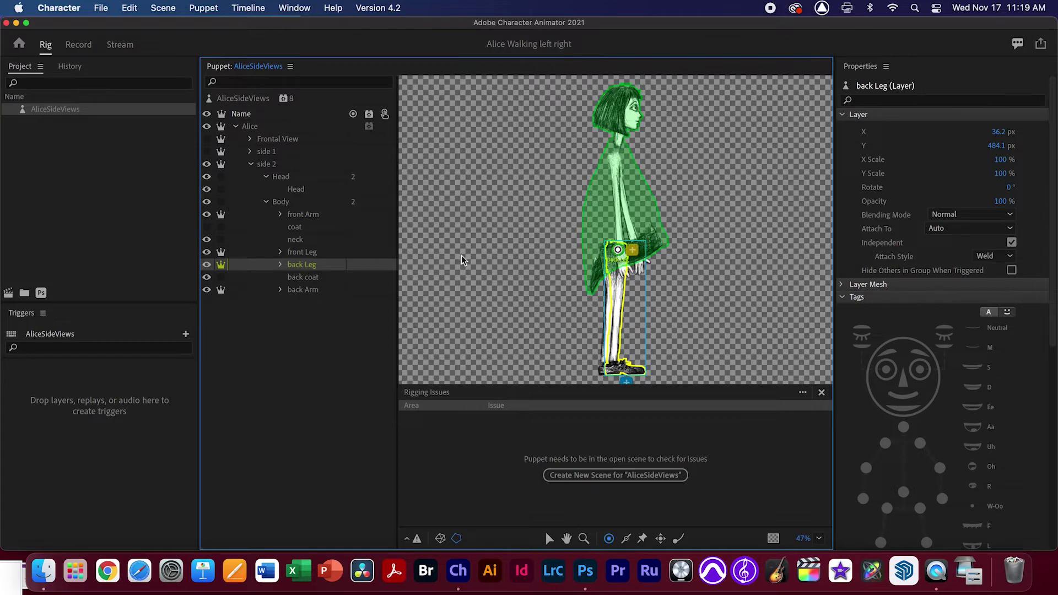
left_click(309, 253)
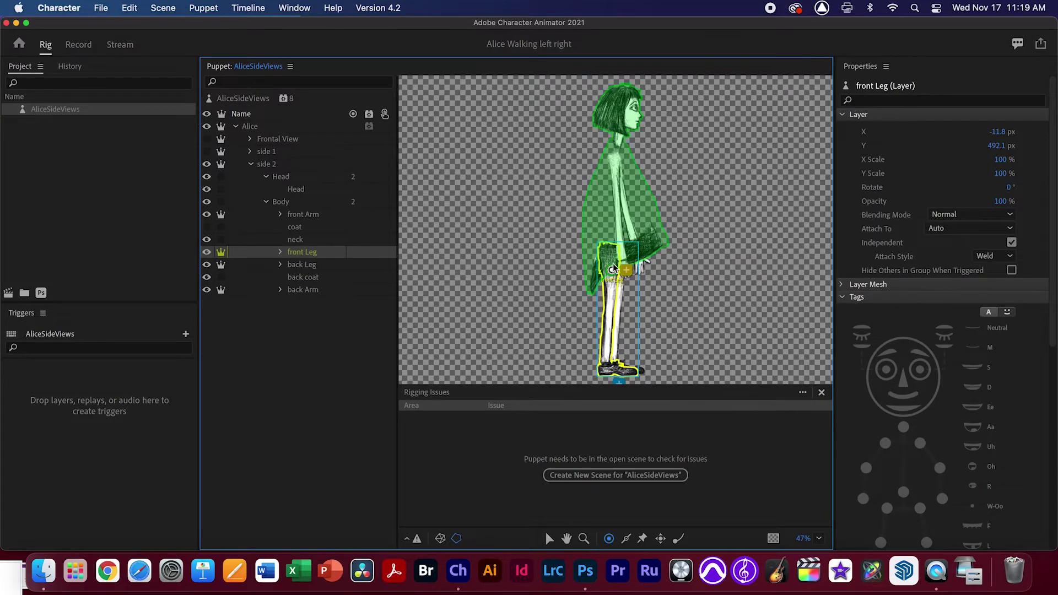
left_click(612, 255)
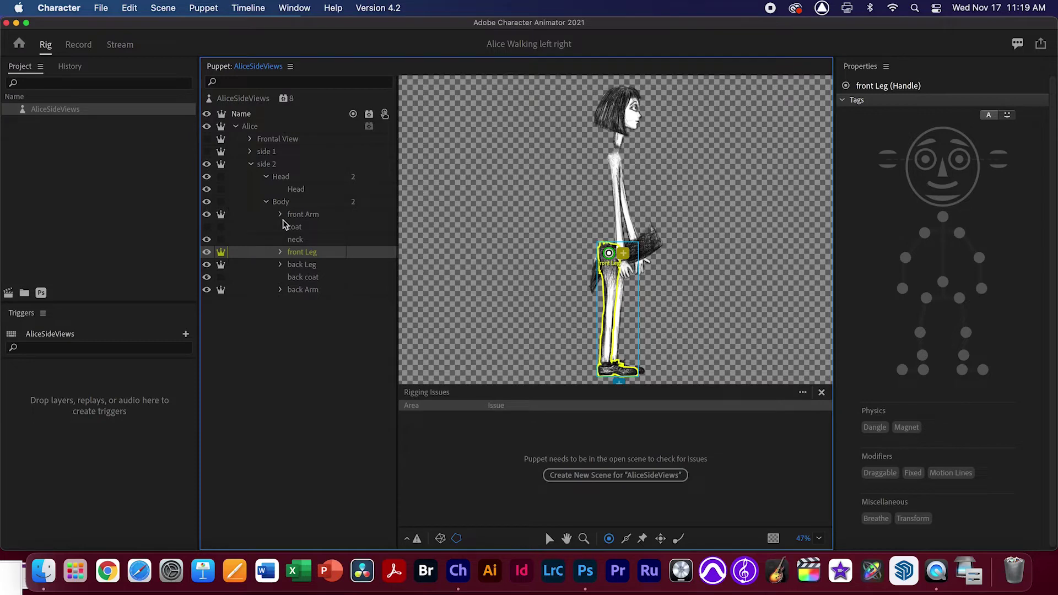
Add joint handles to side 2's front Arm, and add elbow and wrist handles to the back Arm tagged Left Elbow and Left Wrist.
left_click(304, 216)
left_click(620, 222)
left_click(371, 291)
left_click(626, 207)
left_click(978, 258)
left_click(638, 254)
left_click(980, 288)
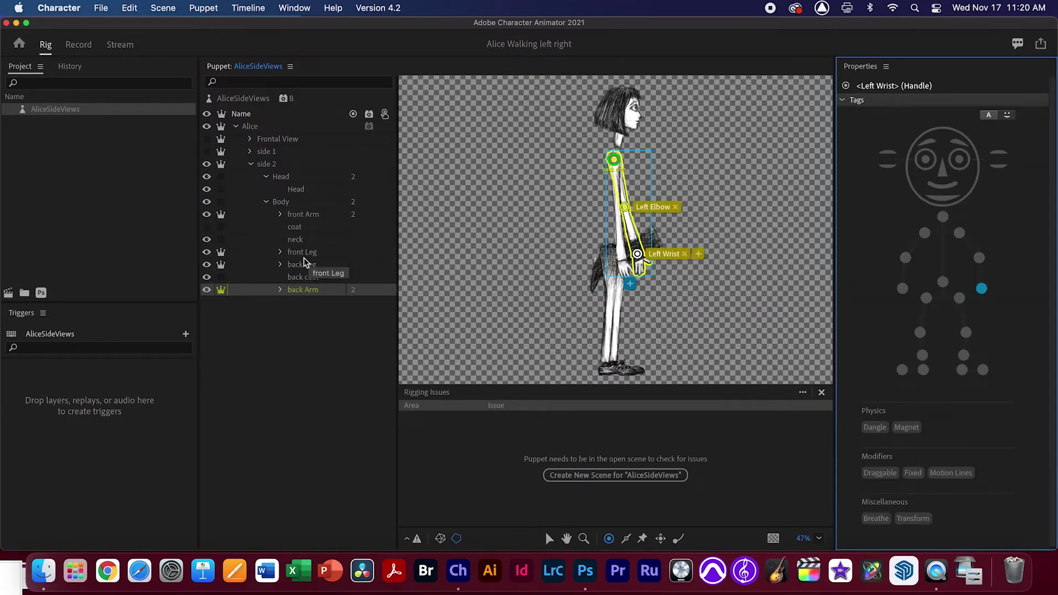
Add handles at the knee, ankle and heel of the back Leg, tagged Left Knee, Left Ankle and Left Heel.
left_click(366, 265)
left_click(617, 309)
left_click(964, 333)
left_click(613, 358)
left_click(964, 356)
left_click(610, 372)
left_click(961, 370)
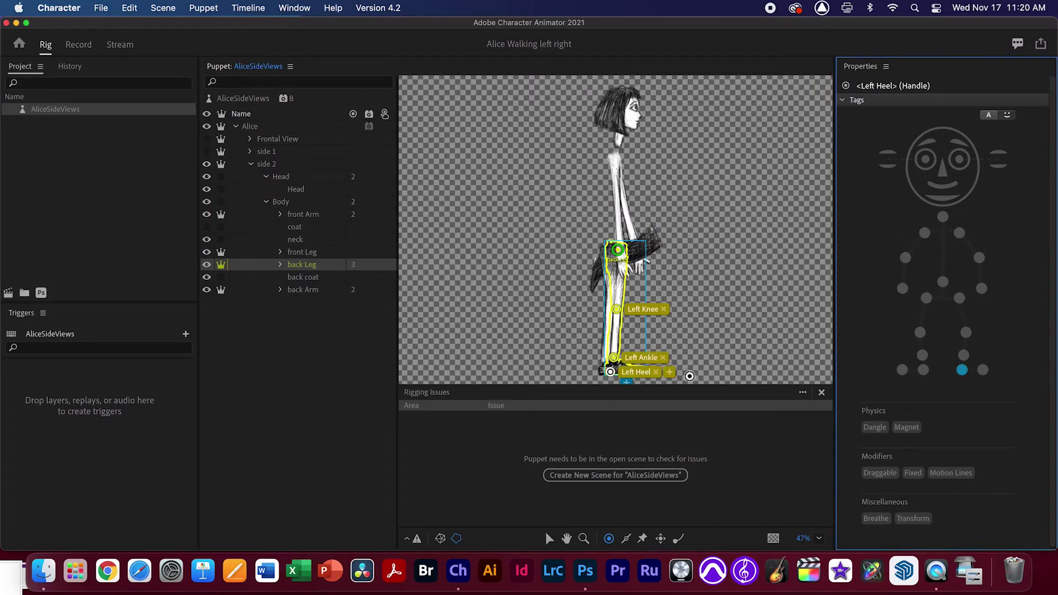
Add handles at the toe, heel, ankle and knee of the front Leg, tagged Right Toe, Right Heel, Right Ankle and Right Knee.
scroll(646, 252, "down", 5)
left_click(363, 252)
left_click(628, 261)
left_click(902, 370)
left_click(588, 261)
left_click(923, 371)
left_click(592, 246)
left_click(923, 355)
left_click(598, 183)
left_click(920, 332)
Add a handle at the toe of side 2's back Leg and tag it as Left Toe.
scroll(597, 232, "up", 3)
left_click(313, 265)
left_click(611, 300)
left_click(984, 371)
Draw Stick segments along the upper arm and forearm of side 2's front Arm and back Arm.
left_click(626, 538)
left_click(322, 216)
left_click(304, 290)
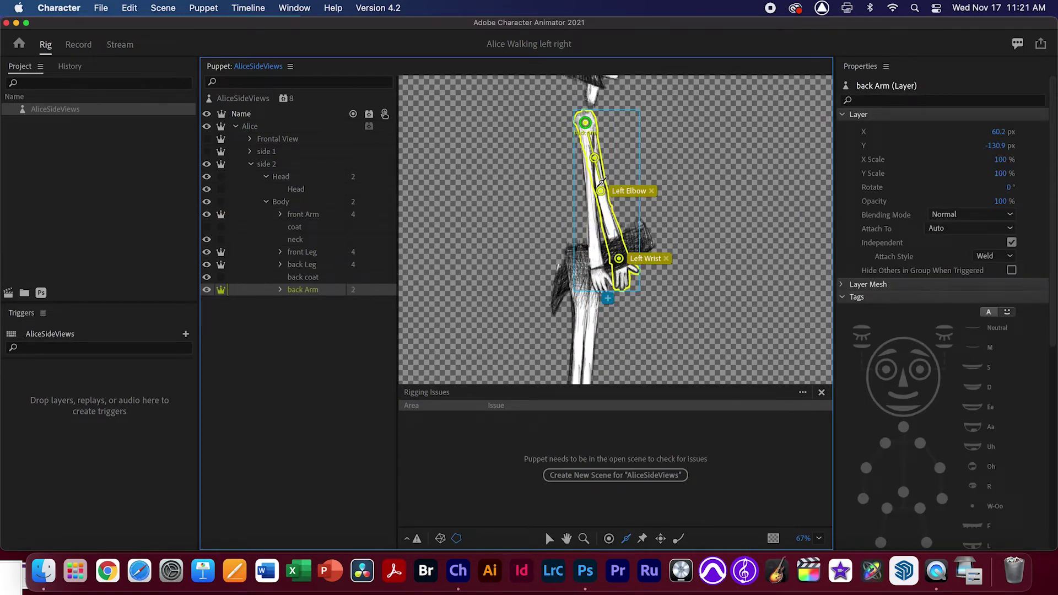
Draw Stick segments along the thigh and shin of side 2's back Leg and front Leg.
left_click(303, 265)
left_click_drag(603, 271, 600, 321)
left_click(311, 252)
left_click_drag(594, 193, 593, 251)
left_click_drag(594, 275, 590, 325)
left_click(311, 264)
left_click(595, 347)
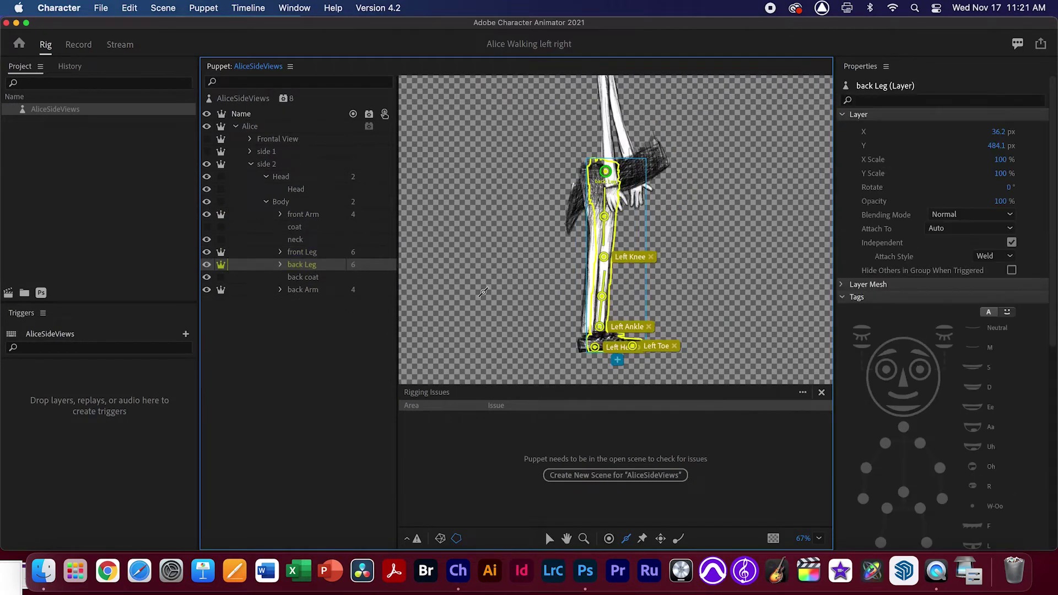
Review the handles and sticks on side 2's arm and leg layers, and collapse the side 2 group.
key("super+minus")
key("super+minus")
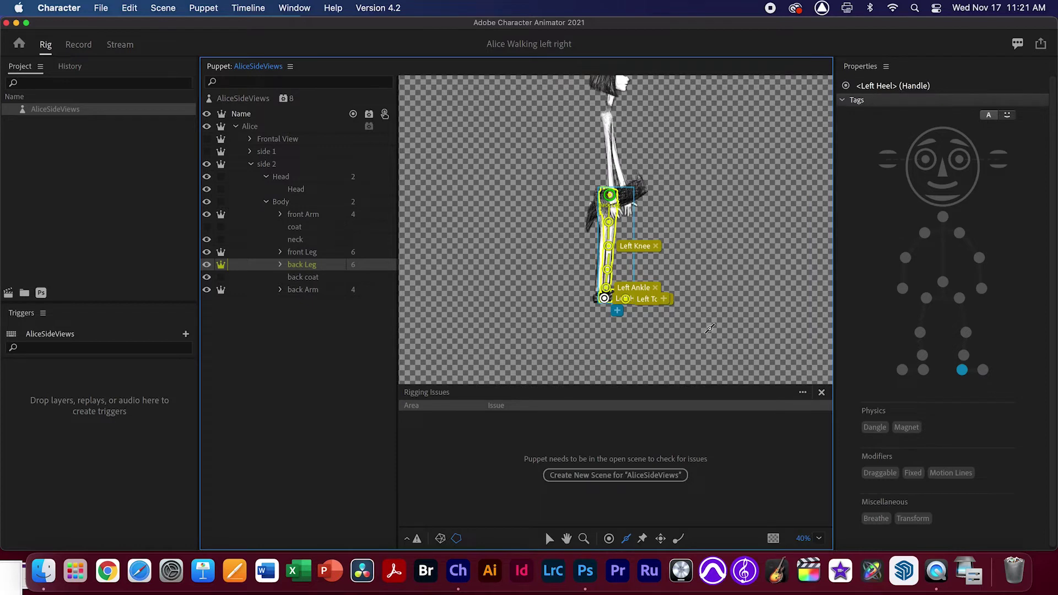
left_click(250, 163)
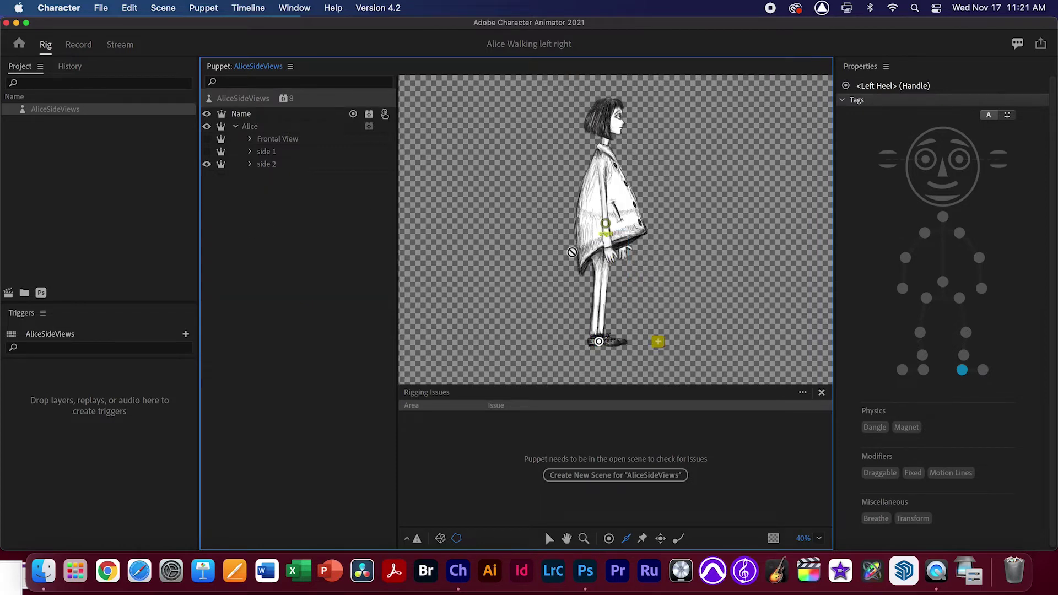
left_click(250, 163)
left_click(266, 189)
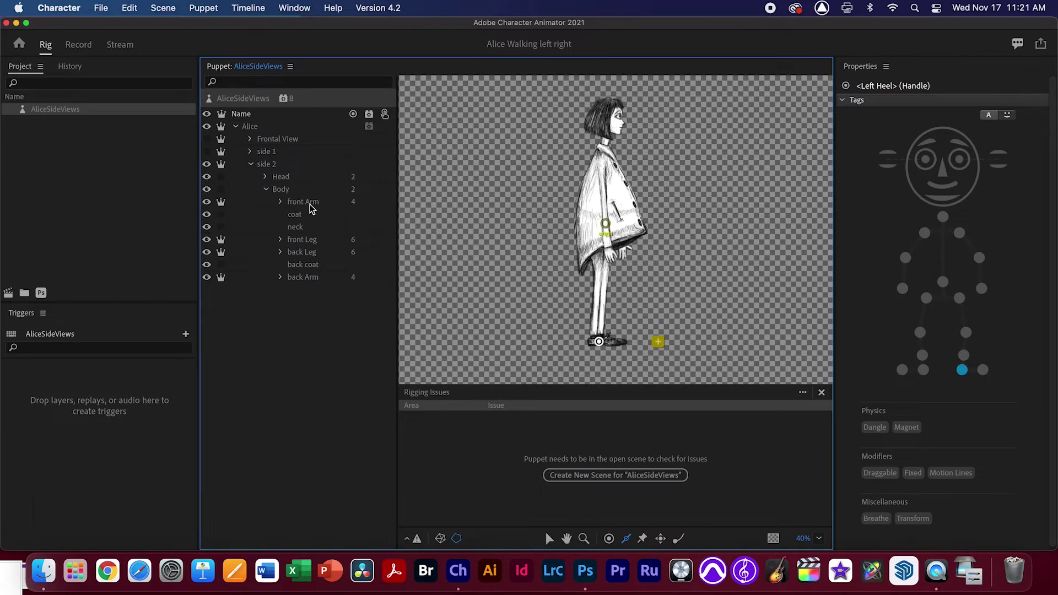
left_click(310, 203)
left_click(309, 240)
left_click(310, 253)
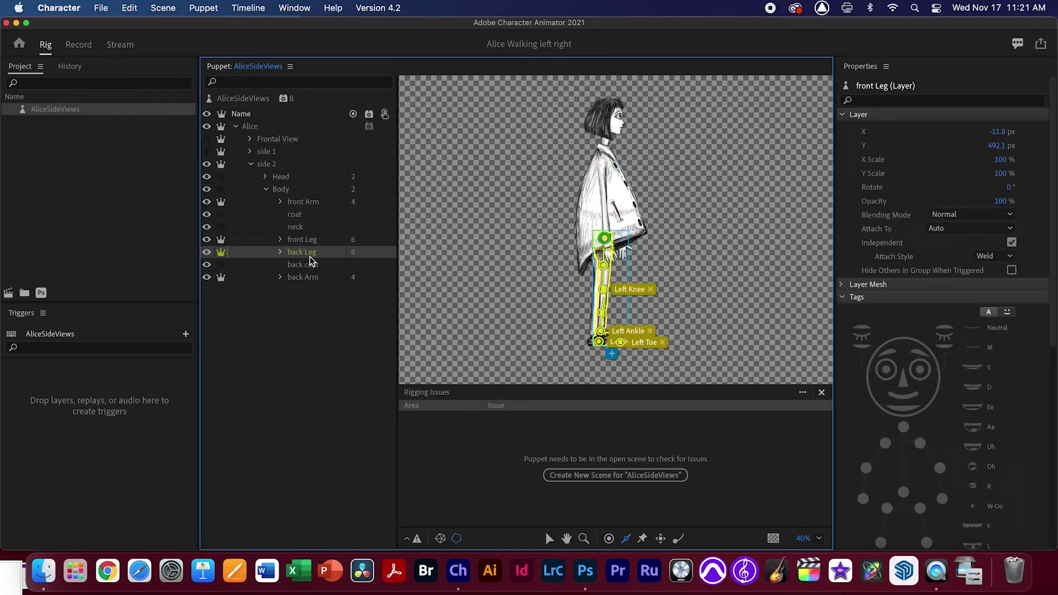
left_click(307, 277)
left_click(265, 189)
left_click(250, 164)
Create a new scene from the AliceSideViews puppet and collapse its Transform behavior settings.
left_click(7, 295)
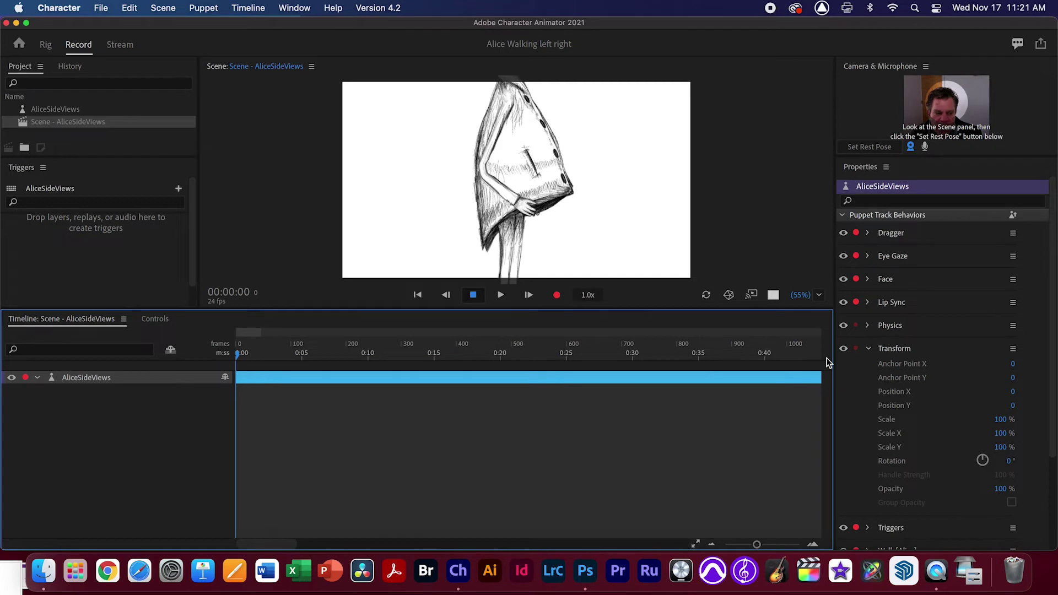
left_click(870, 353)
left_click(868, 352)
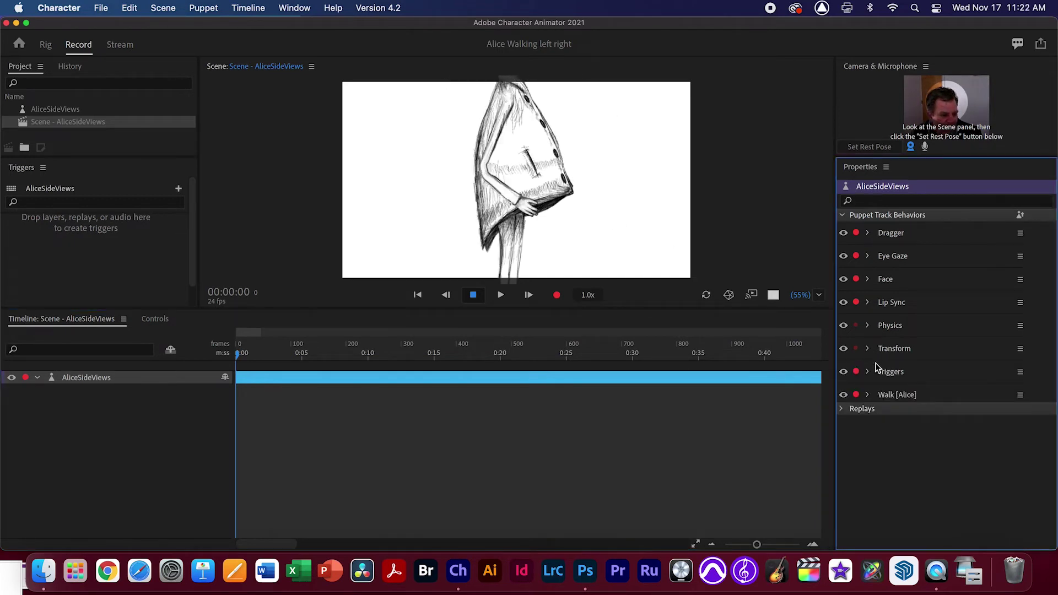
Set the Walk behavior's mode to Left & Right Arrow keys and its style to Walk.
left_click(868, 395)
left_click(951, 414)
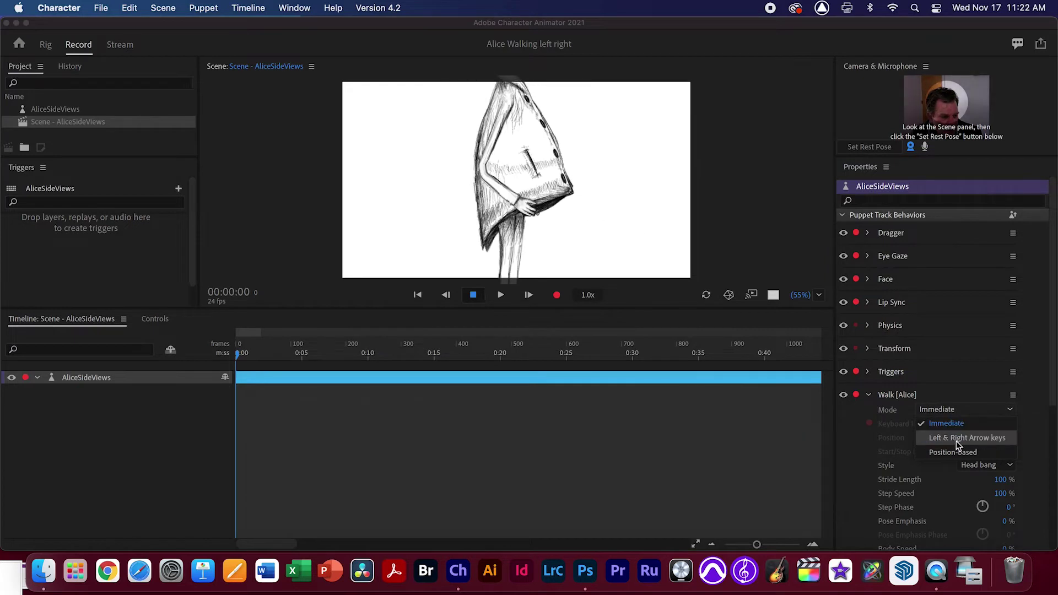
left_click(956, 438)
left_click(974, 465)
left_click(977, 368)
left_click(868, 395)
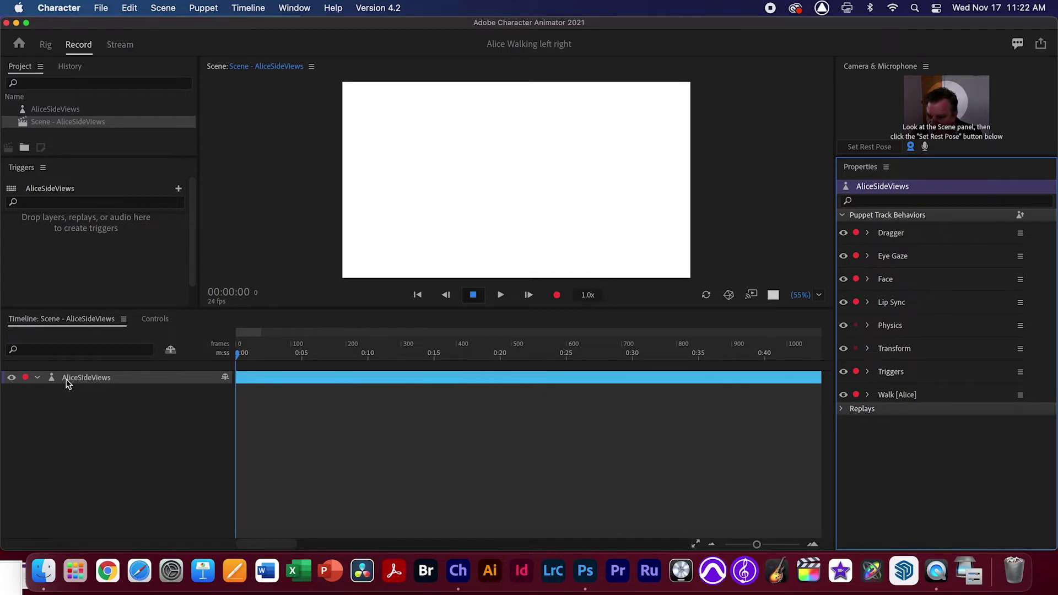
Scale the puppet down to about 67% in its Transform behavior, and recheck the Walk mode options.
left_click(869, 397)
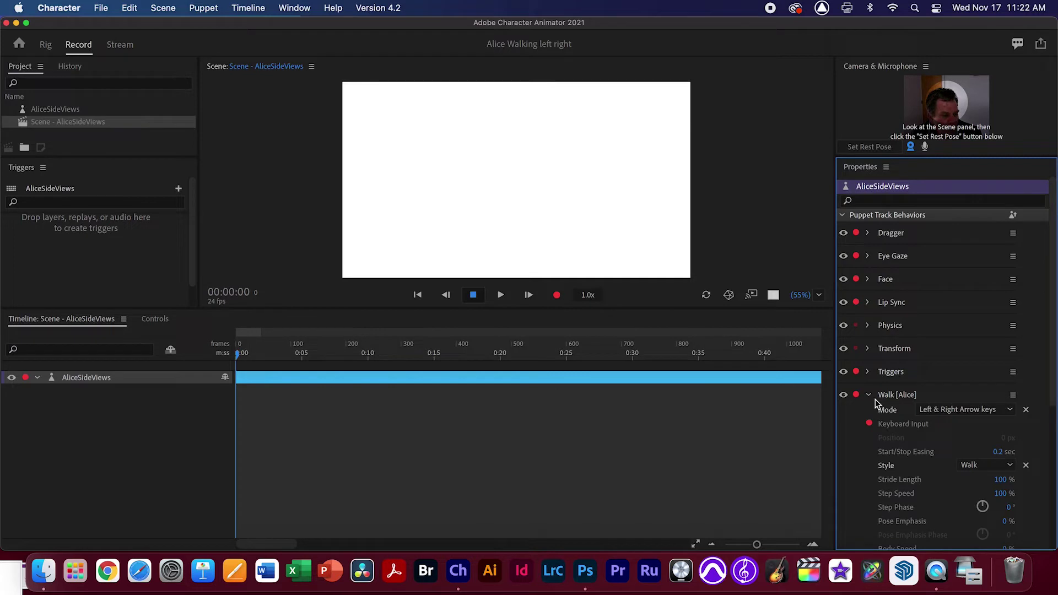
left_click(868, 349)
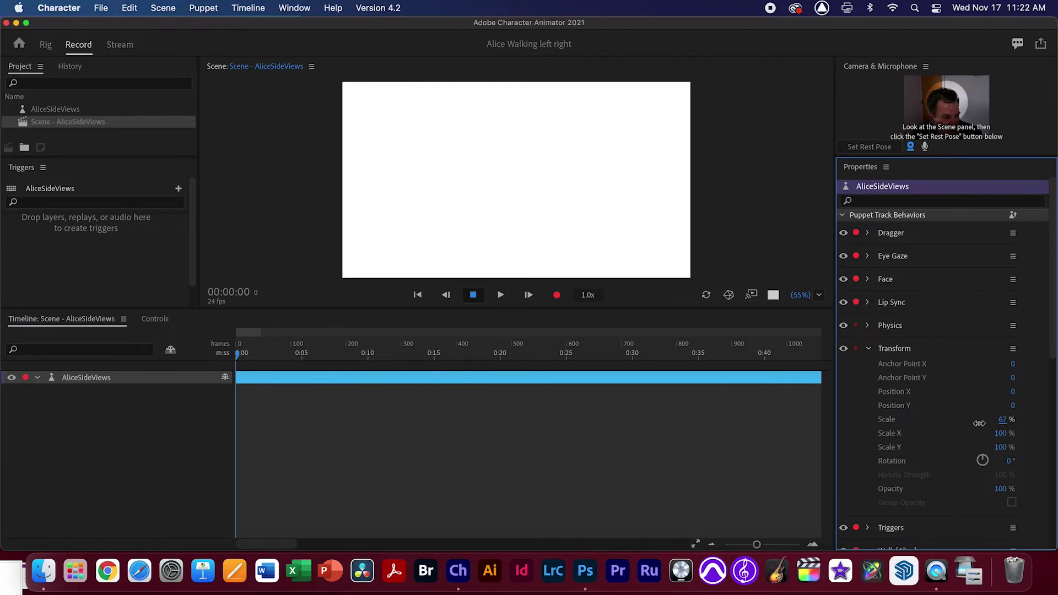
left_click(869, 348)
left_click(964, 410)
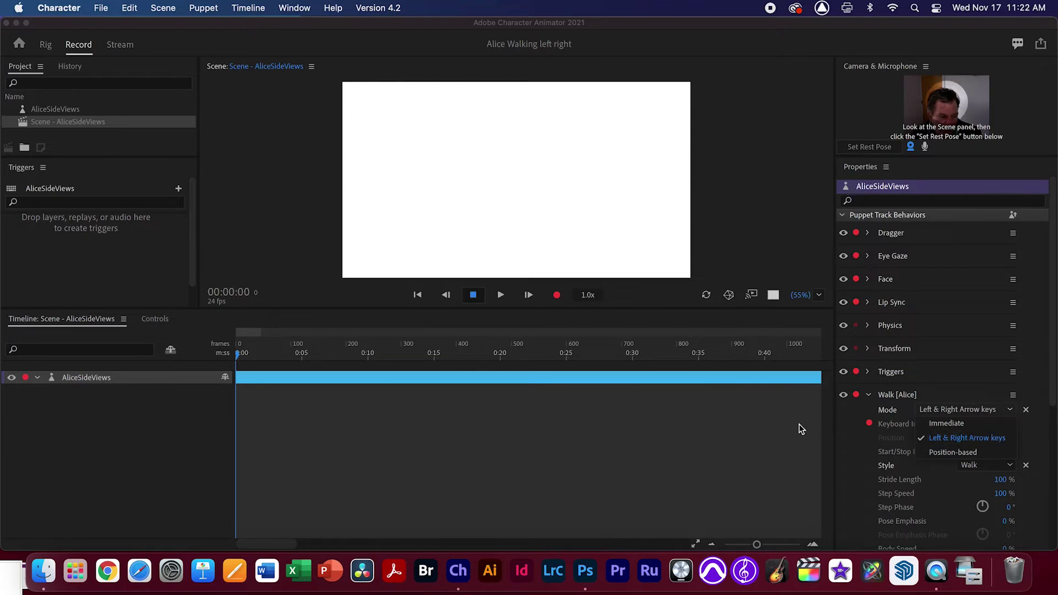
Return to the puppet rig and make the Frontal View and side 1 groups visible again.
left_click(46, 44)
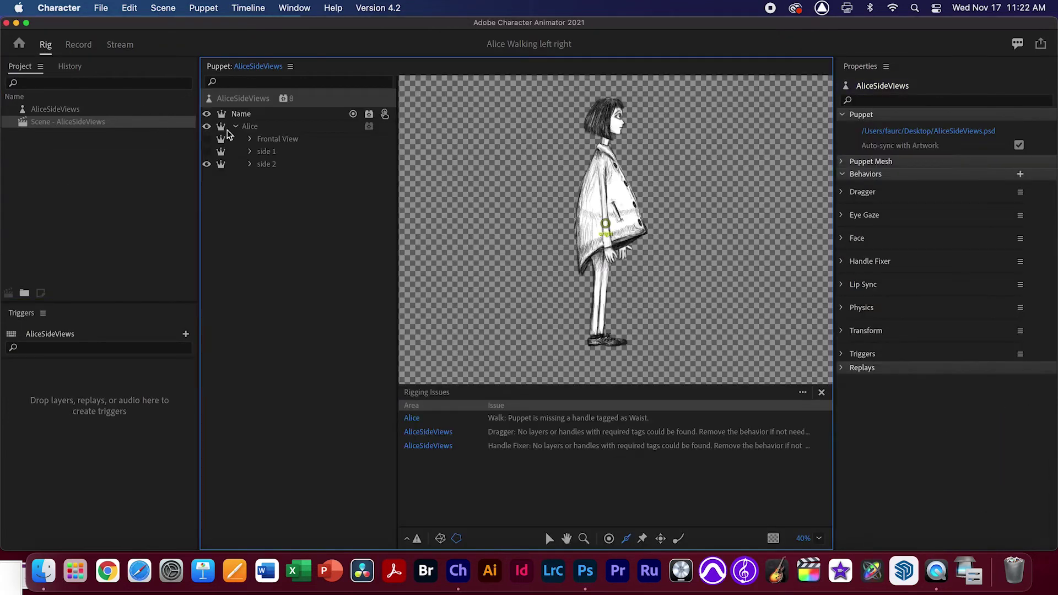
left_click(207, 139)
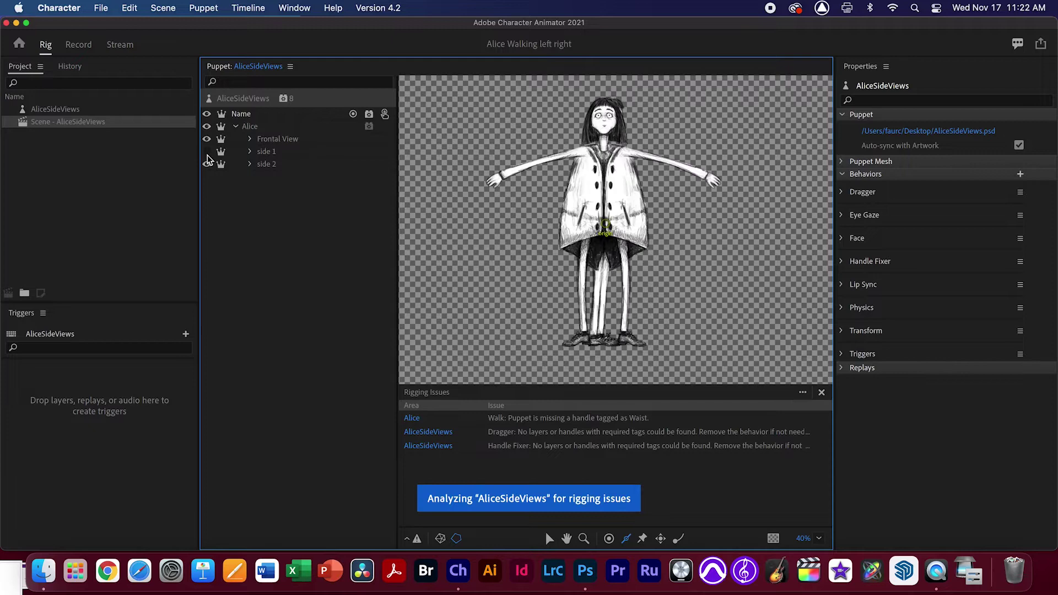
left_click(207, 152)
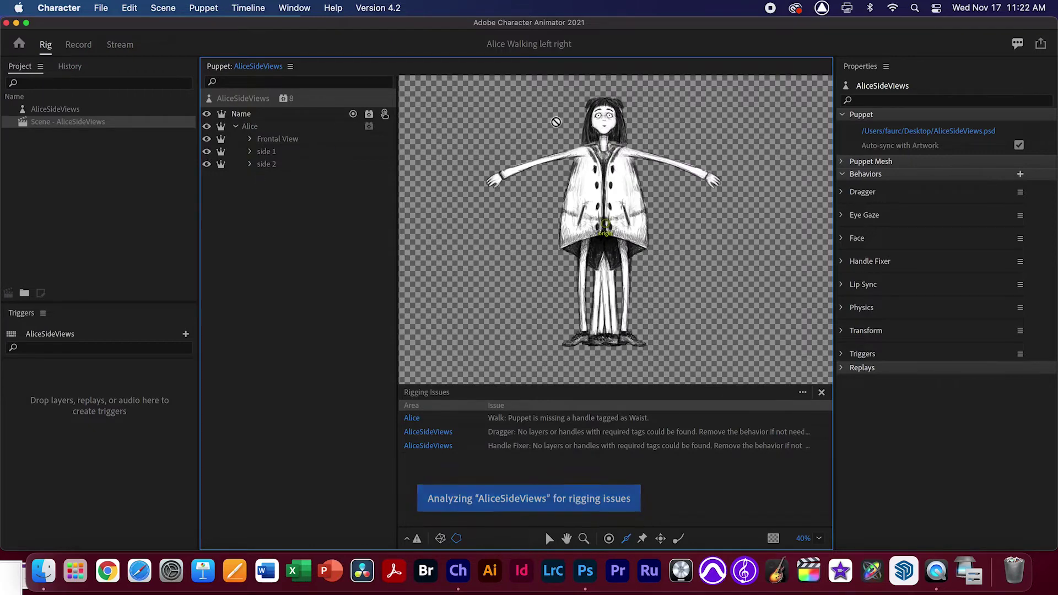
Go back to the recording scene and test the puppet walking to the right.
left_click(78, 45)
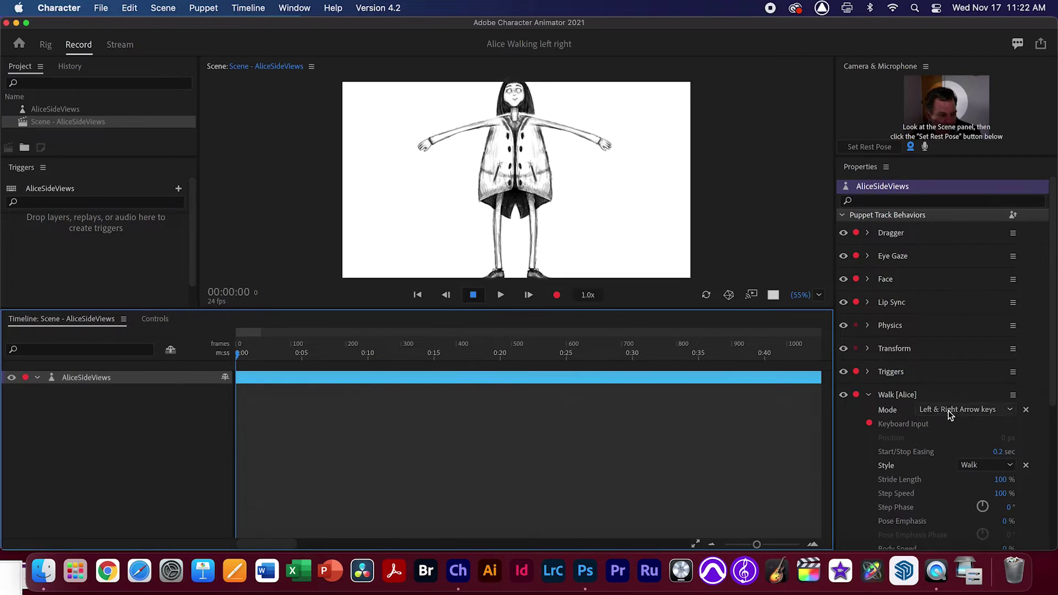
key("Right")
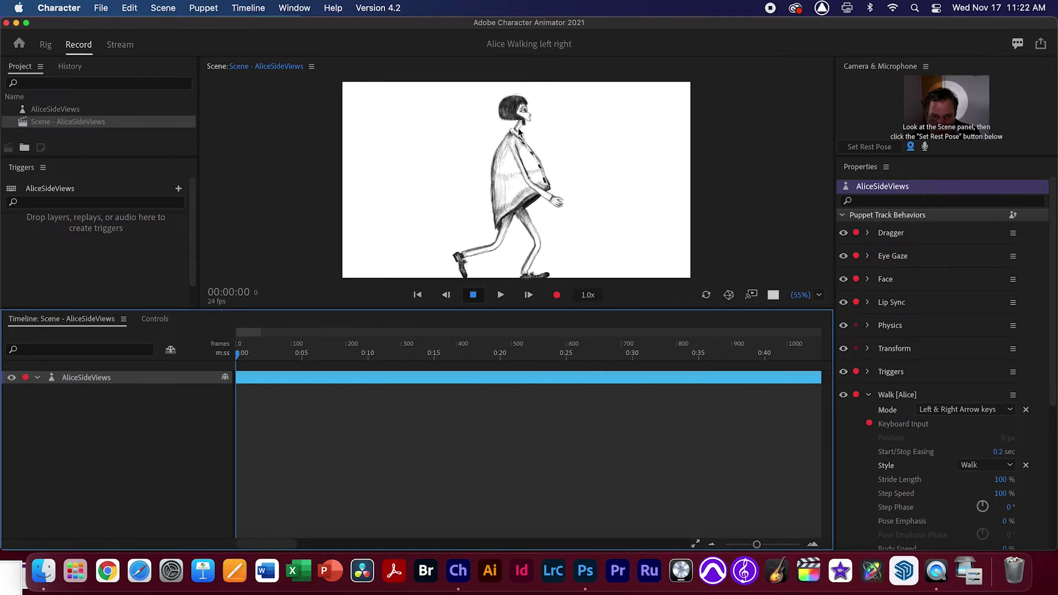
Test the puppet walking right and left again in the scene.
key("Right")
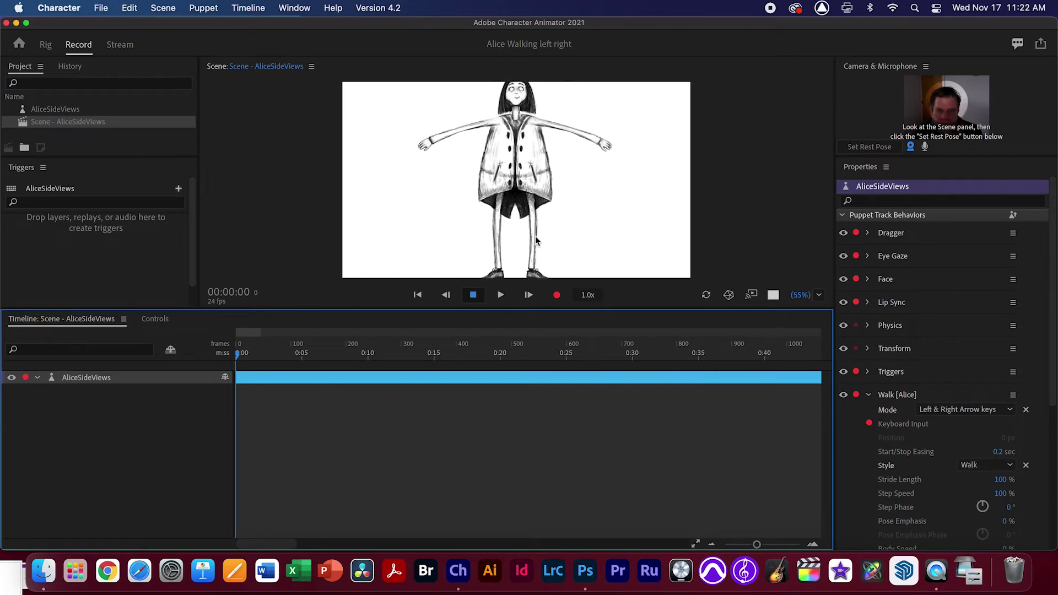
key("Left")
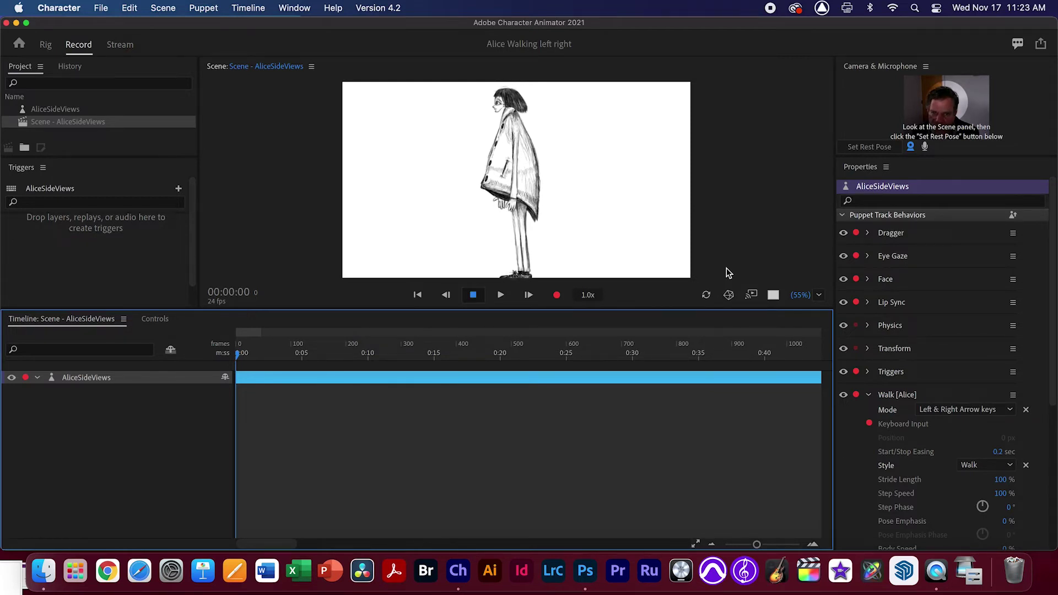
Return to the puppet rig, expand the side 2 group, and hide the side 1 and Frontal View groups.
left_click(46, 45)
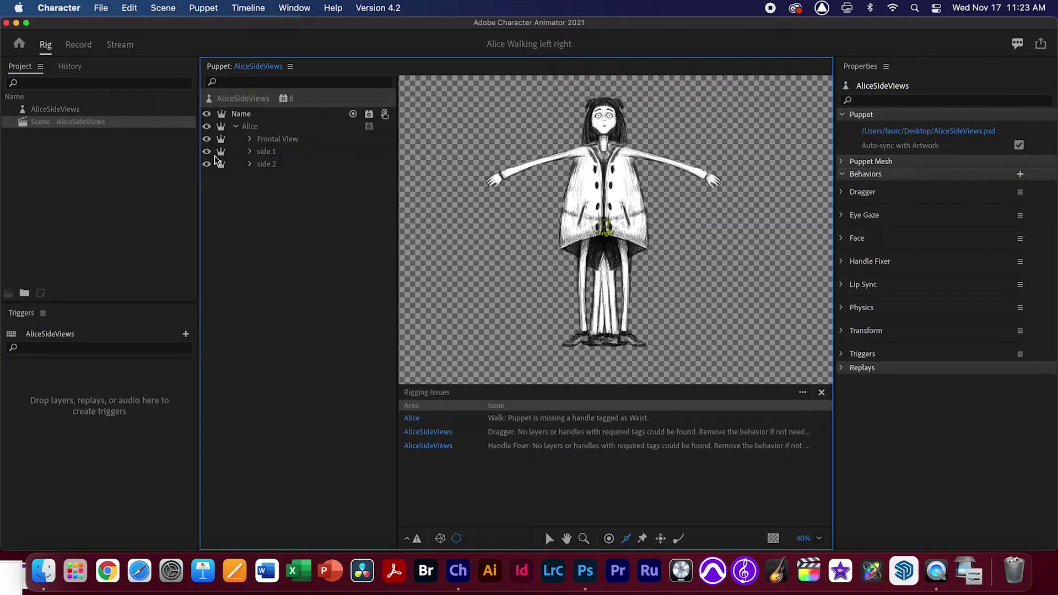
left_click(250, 166)
left_click(206, 153)
left_click(206, 138)
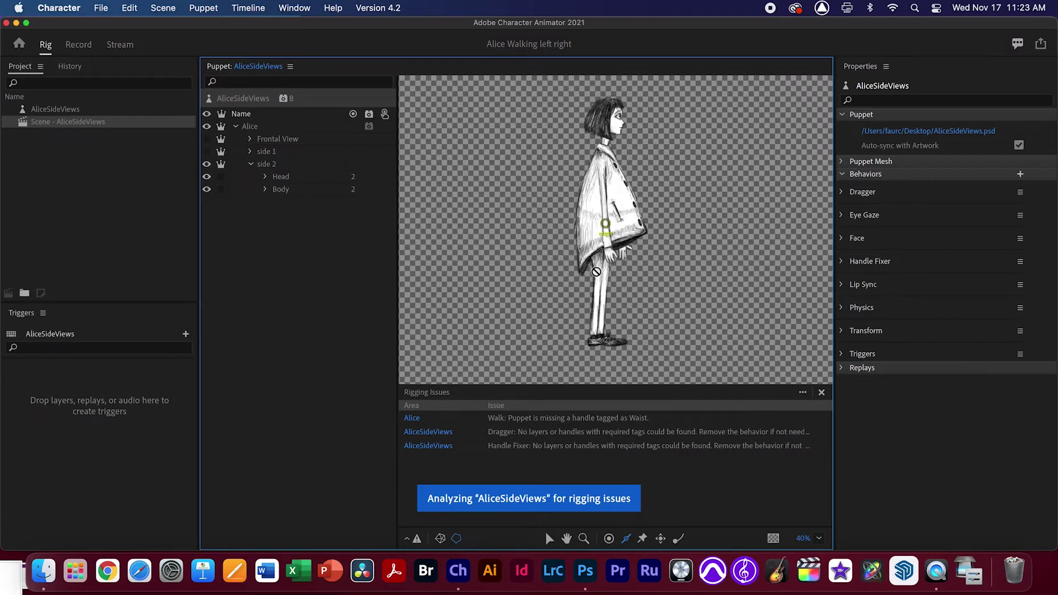
On side 2's Head layer, tag the Neck handle as Head too and remove the Head tag from the head's own handle.
left_click(283, 177)
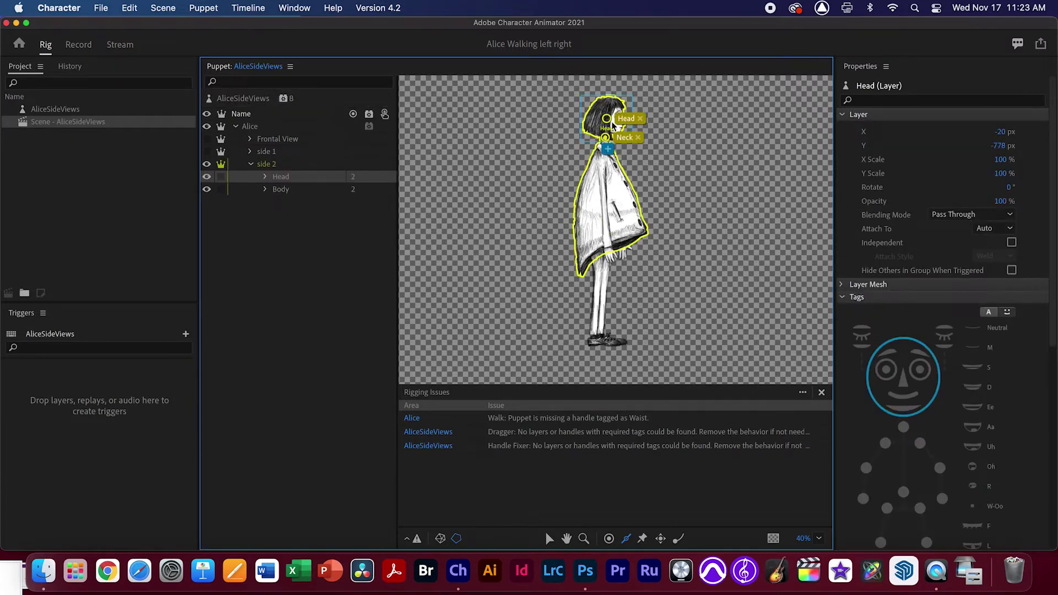
left_click(626, 119)
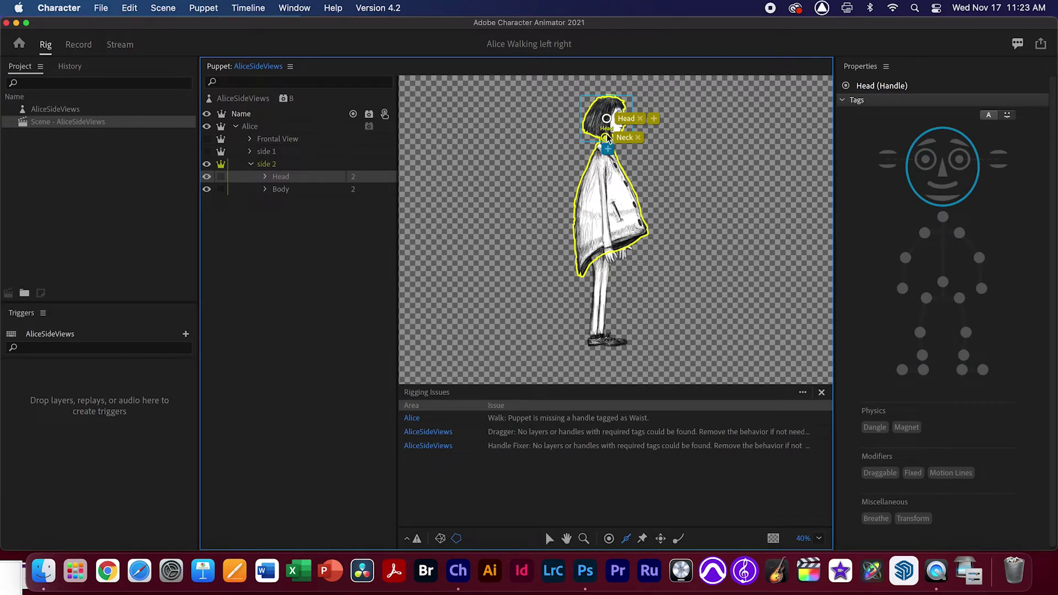
left_click_drag(606, 142, 609, 137)
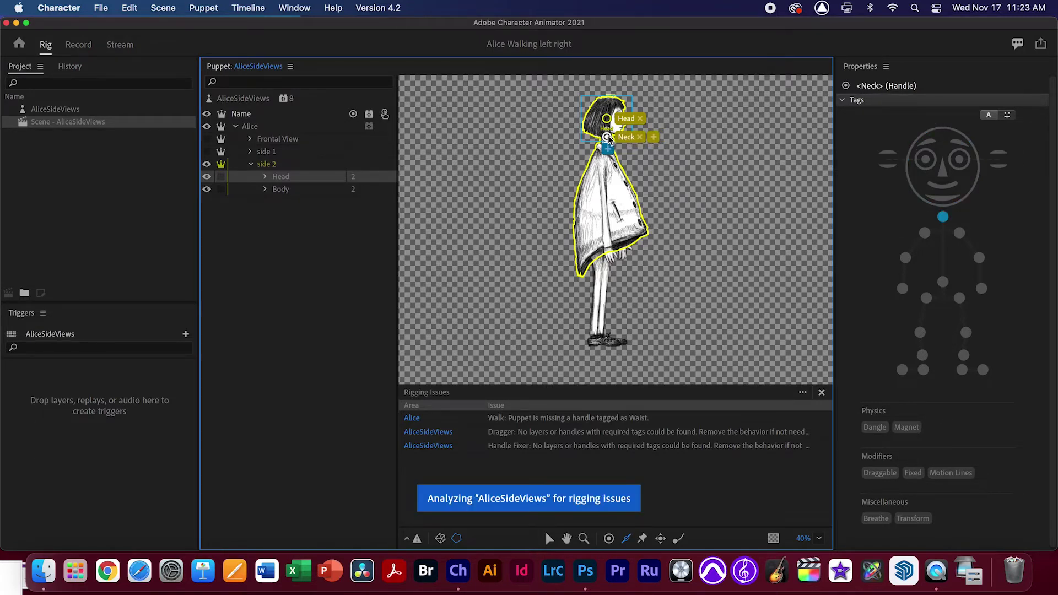
left_click(963, 208)
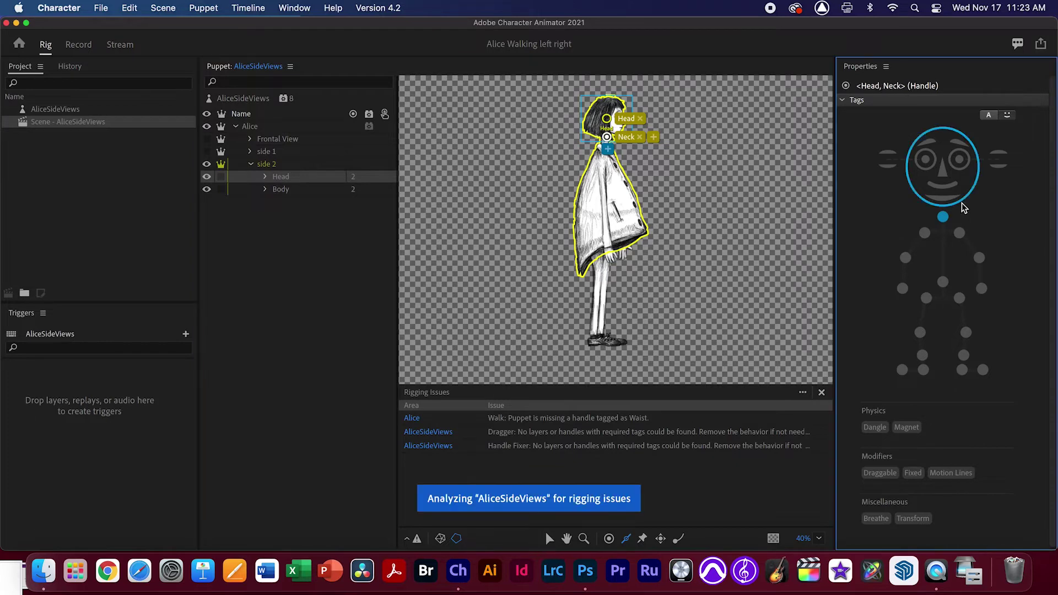
left_click(639, 118)
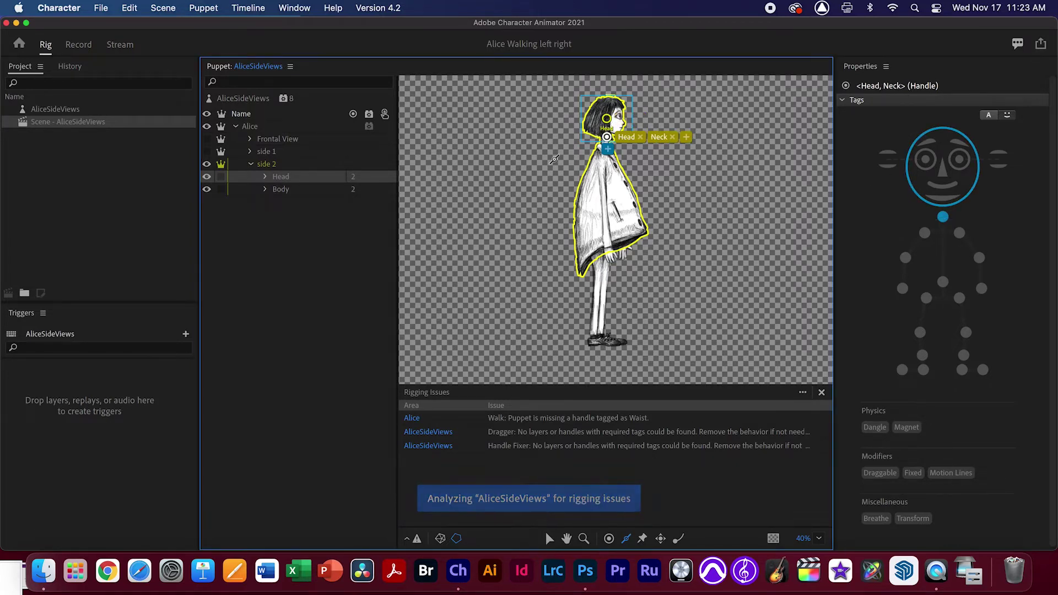
Align side 2's Waist handle above the hip handle, and lower the Head layer's neck handle onto the body's Neck handle.
left_click(286, 167)
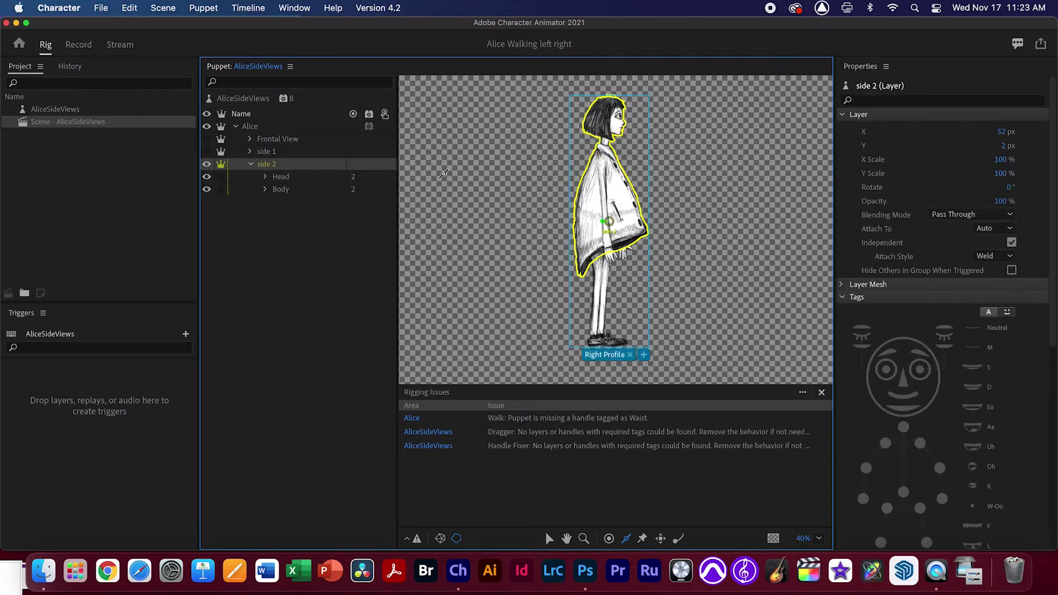
mouse_move(606, 225)
left_click(281, 192)
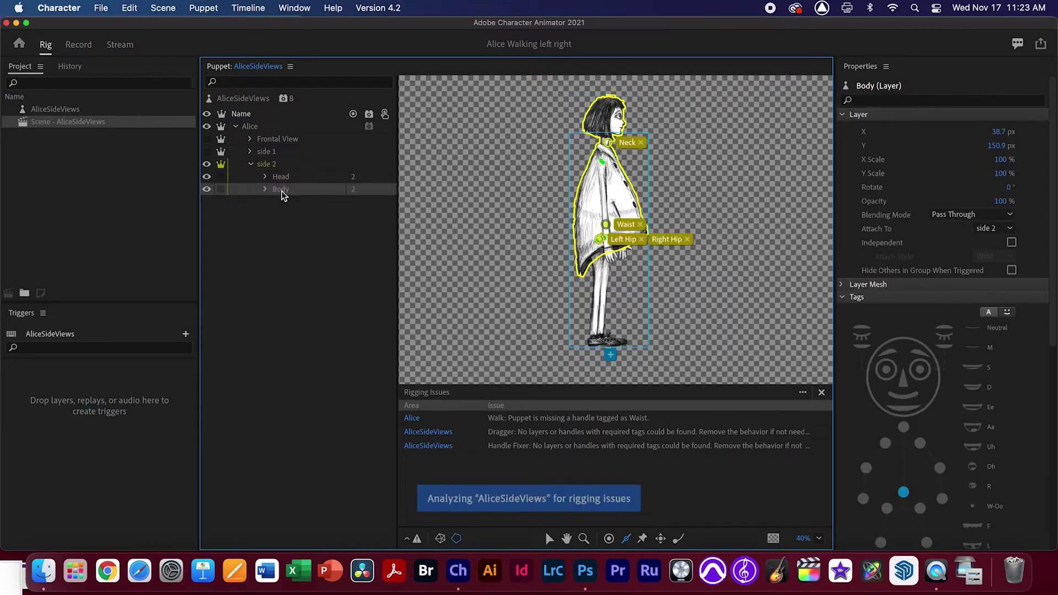
left_click(606, 224)
left_click(608, 144)
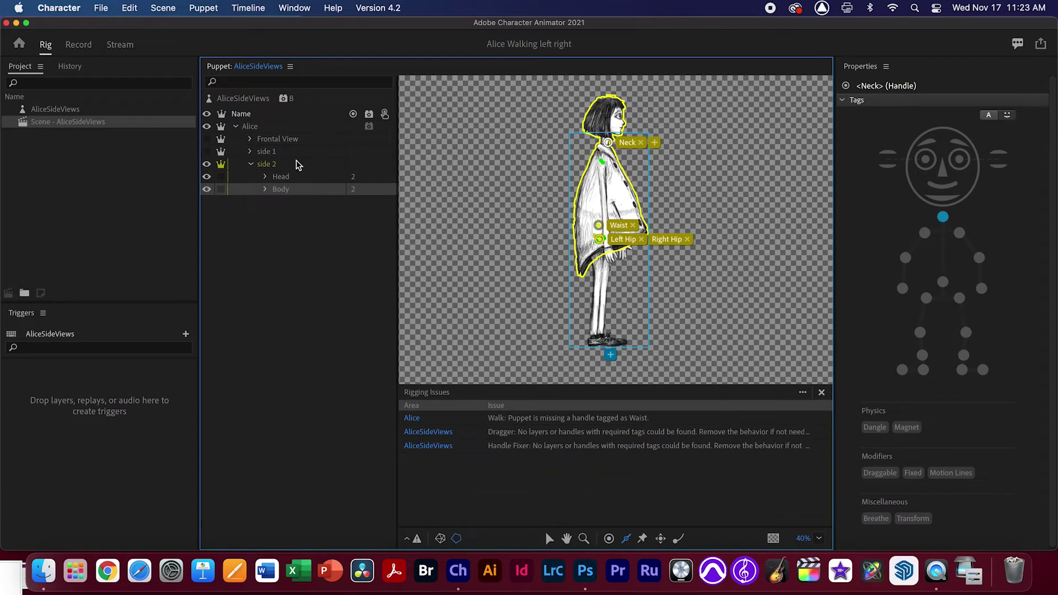
left_click(296, 176)
left_click(606, 140)
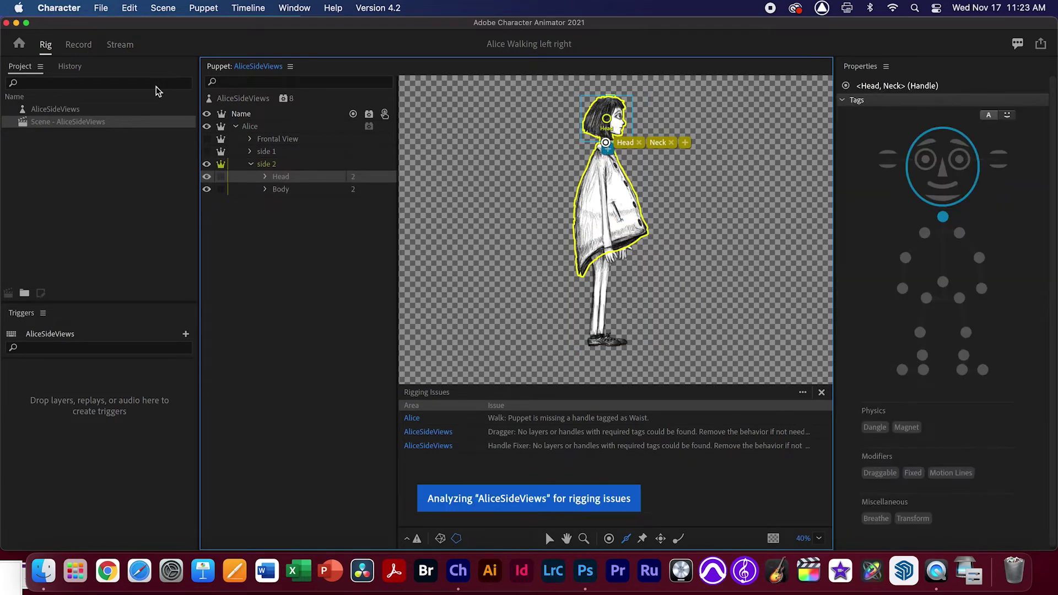
Go to the recording scene and test the adjusted puppet walking left and right.
left_click(78, 45)
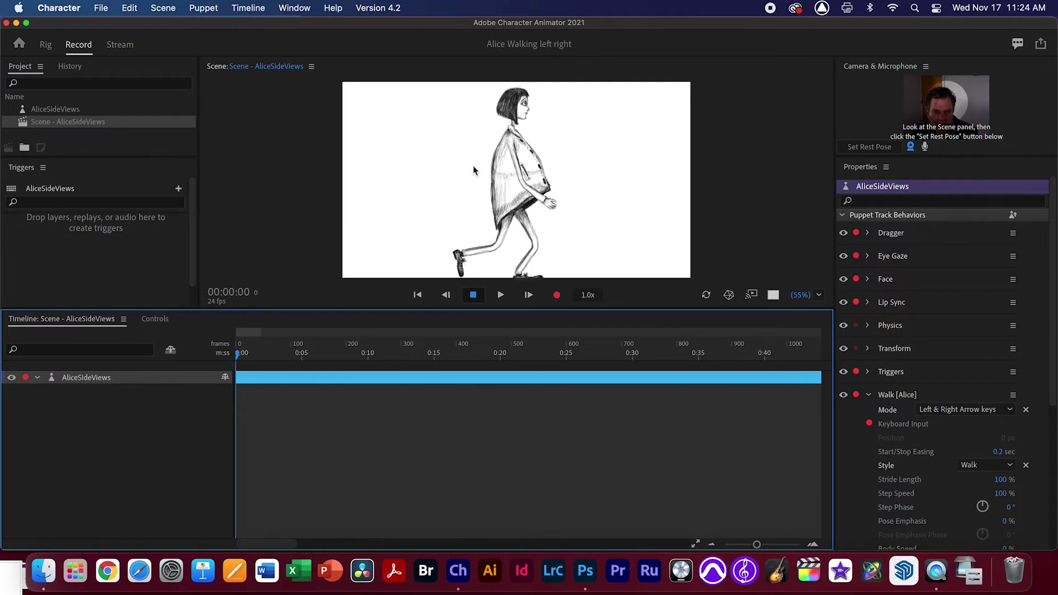
key("Left")
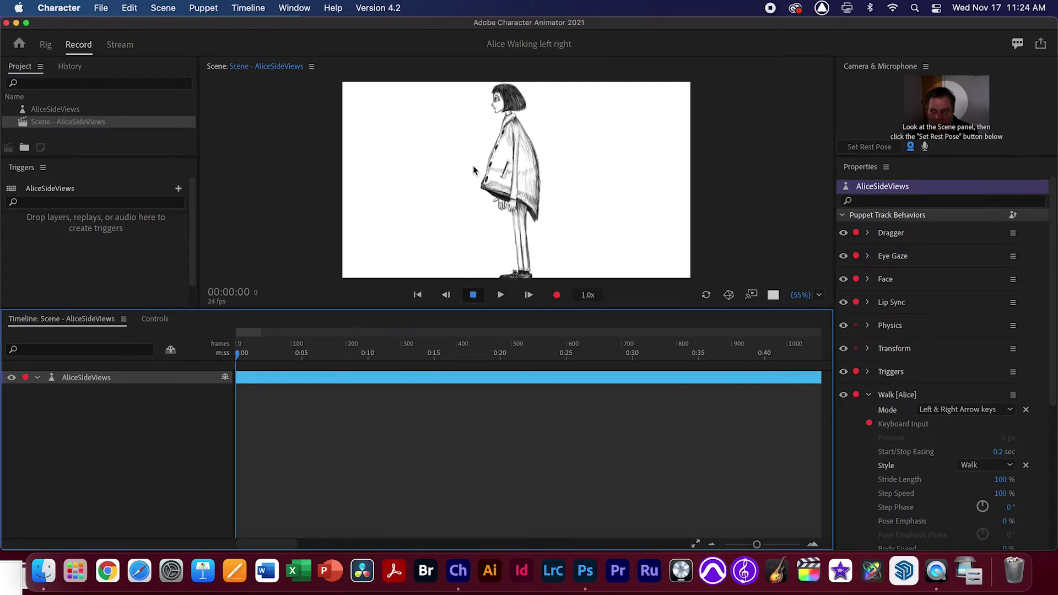
key("Right")
Return to the puppet rig, expand and show the side 1 group, and hide side 2.
left_click(45, 44)
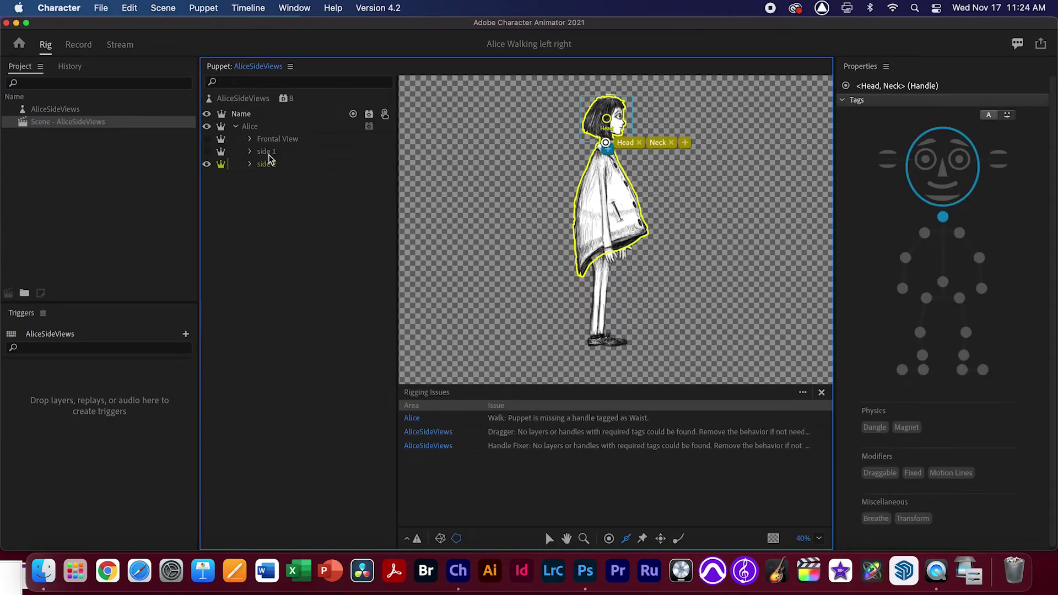
left_click(250, 164)
left_click(249, 152)
left_click(290, 154)
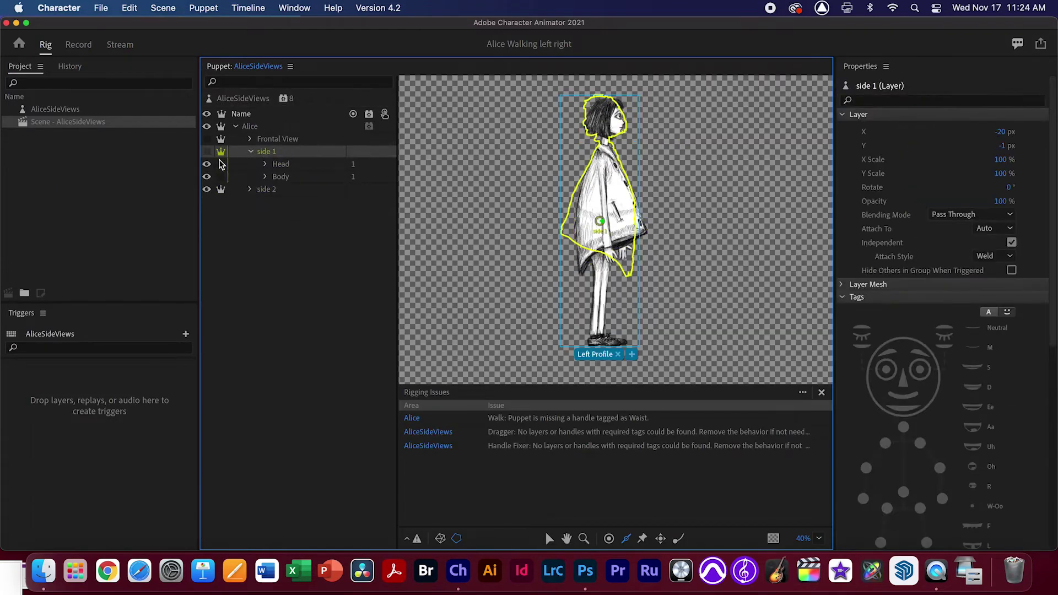
left_click(207, 151)
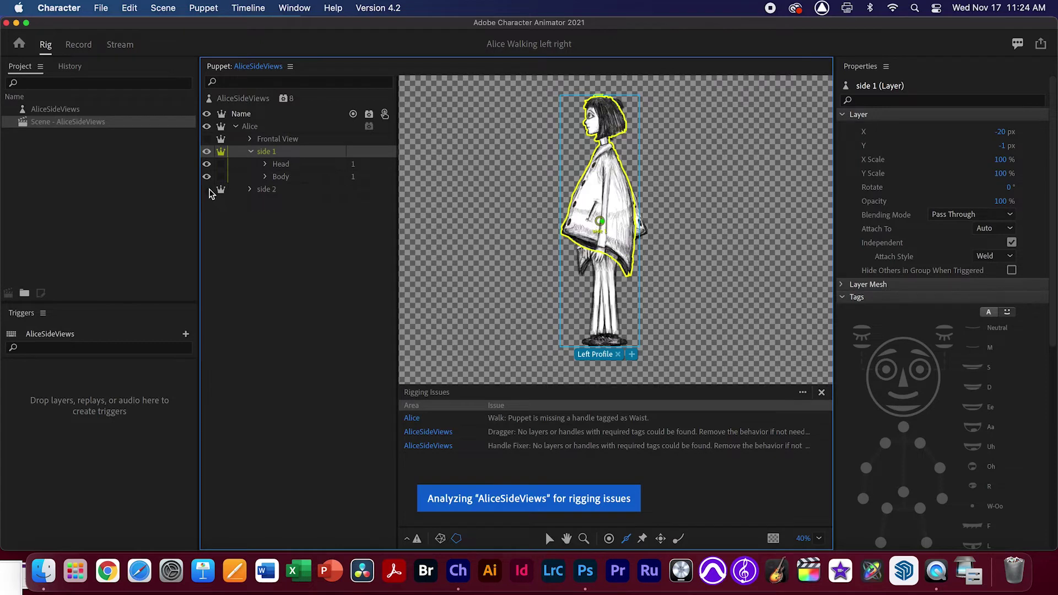
On side 1's Head layer, remove the Head tag from the head handle and add a neck handle tagged Neck and Head.
left_click(279, 165)
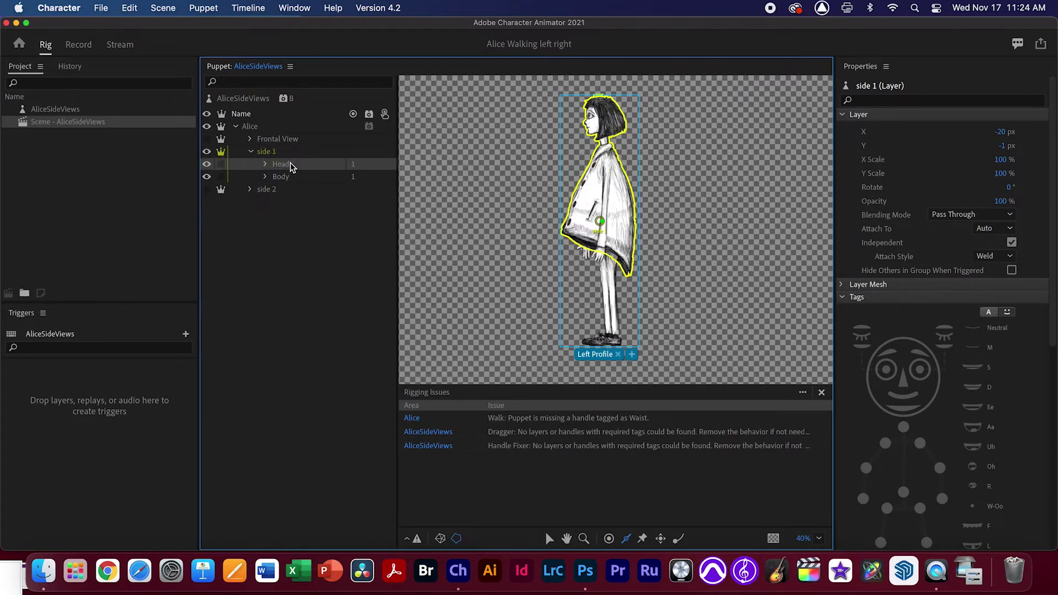
left_click(604, 118)
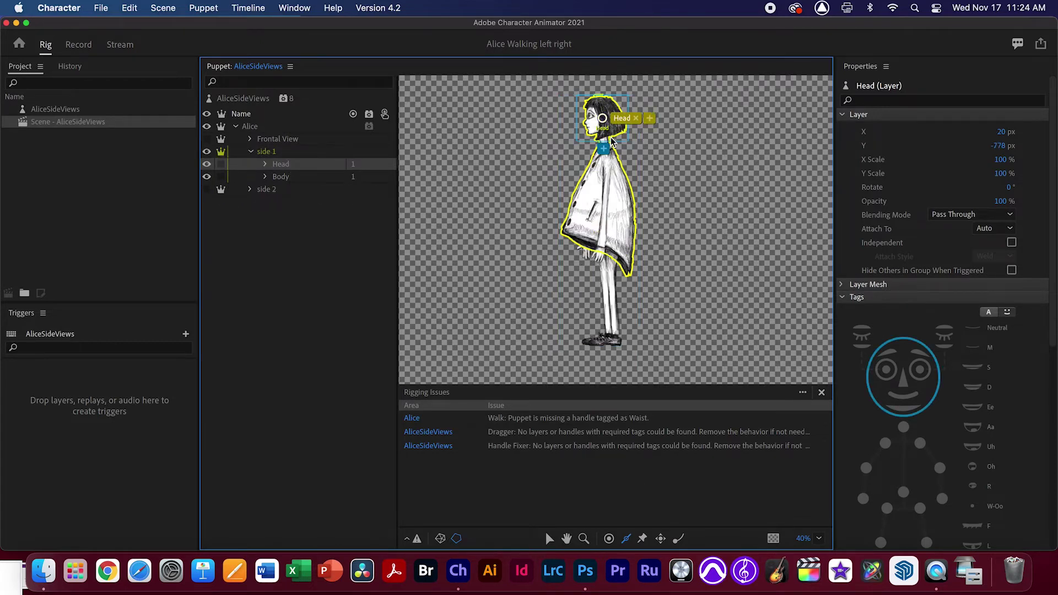
left_click(638, 122)
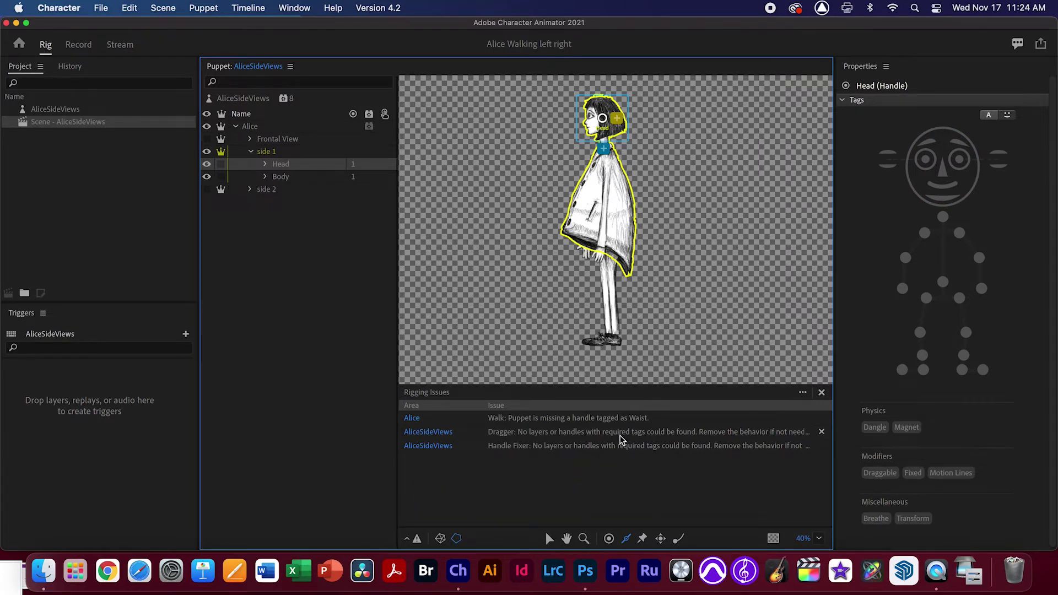
left_click(609, 539)
left_click(603, 141)
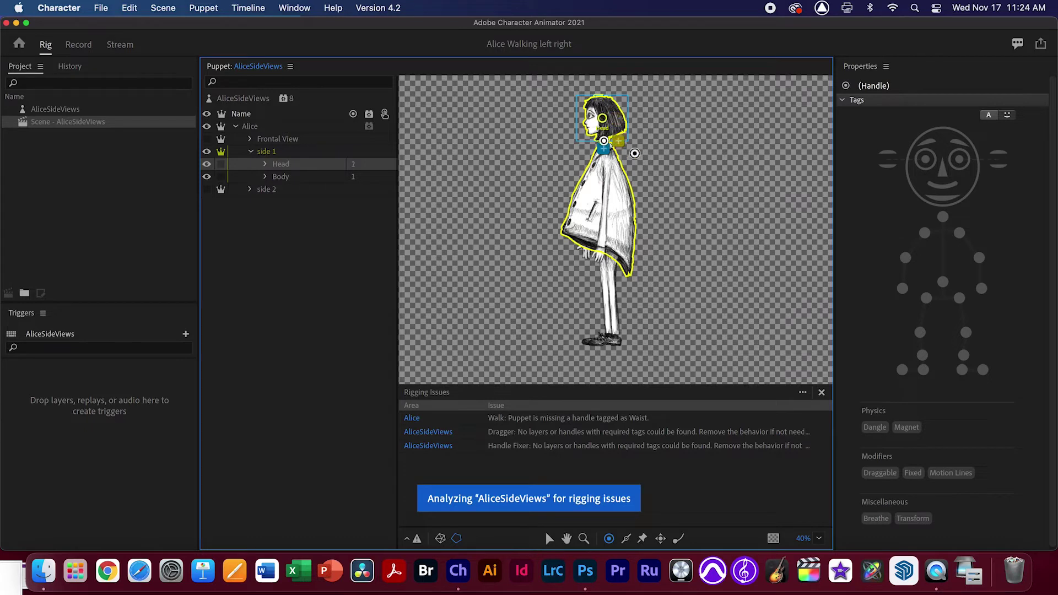
left_click(943, 216)
left_click(965, 201)
left_click(603, 118)
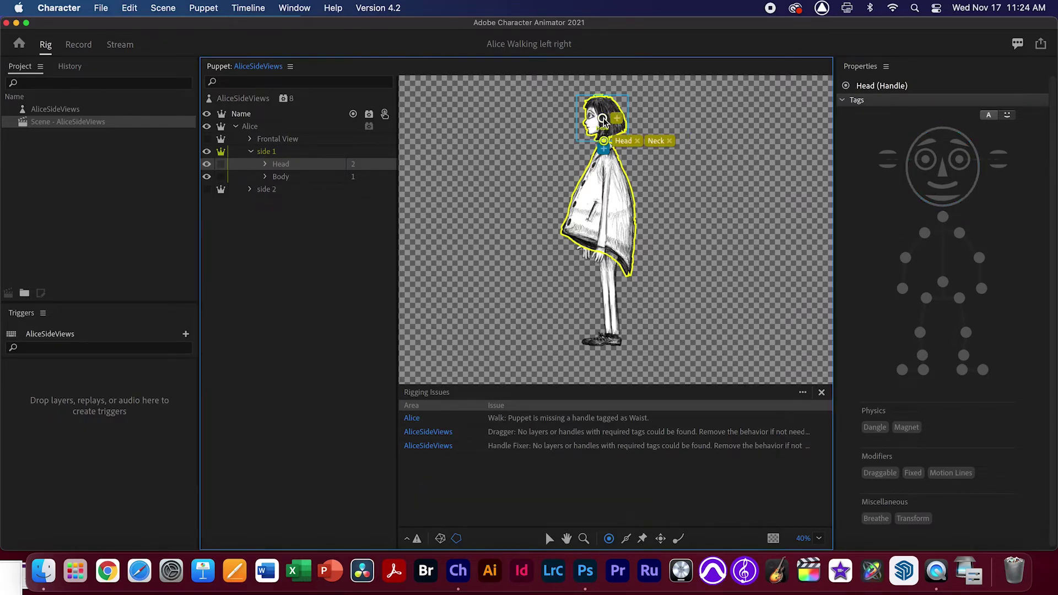
On side 1's Body layer, add a handle tagged Waist and tag the handle below it Left Hip and Right Hip.
left_click(281, 177)
left_click(265, 176)
left_click(609, 226)
left_click(943, 285)
left_click(610, 241)
left_click(926, 298)
left_click(959, 300)
Move side 1's front Arm origin to the shoulder, hide the coat, and add handles tagged Left Elbow and Left Wrist.
left_click(302, 189)
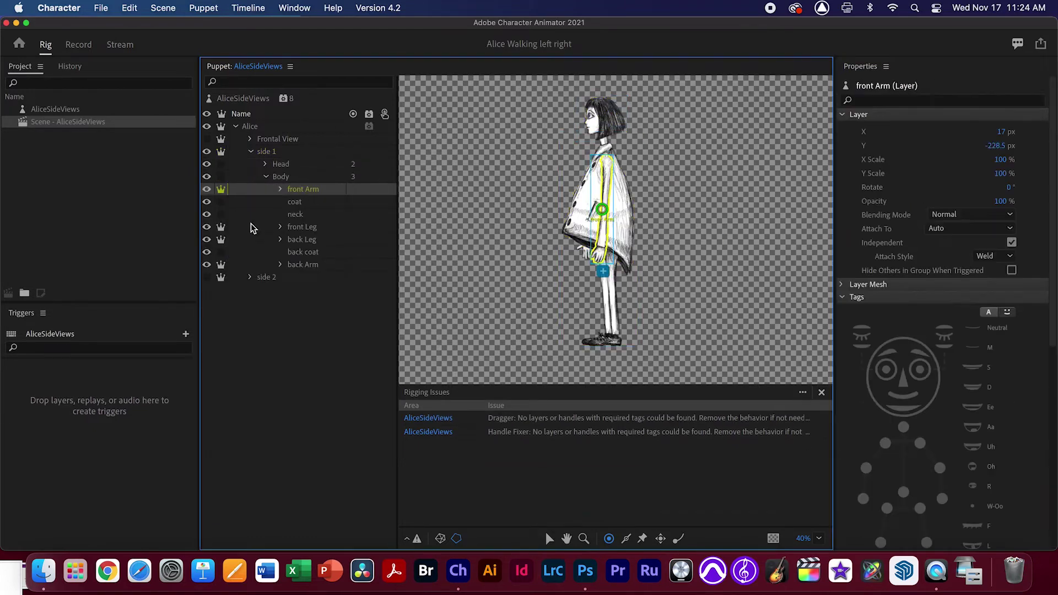
left_click_drag(601, 209, 606, 161)
left_click(207, 201)
left_click(605, 205)
left_click(979, 258)
left_click(981, 289)
Move side 1's back Arm origin to the shoulder, tag Right Shoulder, Right Elbow and Right Wrist, and tag the front Arm's shoulder Left Shoulder.
left_click(303, 264)
left_click_drag(595, 207, 609, 161)
left_click(924, 233)
left_click(594, 208)
left_click(906, 258)
left_click(586, 245)
left_click(902, 288)
left_click(302, 189)
left_click(960, 233)
Move side 1's back Leg origin up to the hip and add handles tagged Right Knee, Right Ankle, Right Heel and Right Toe.
left_click(301, 239)
left_click_drag(599, 288, 606, 240)
left_click(607, 292)
left_click(920, 333)
left_click(610, 333)
left_click(923, 356)
left_click(614, 343)
left_click(924, 370)
left_click(586, 342)
left_click(902, 370)
Add Left Knee, Left Ankle, Left Heel and Left Toe handles to side 1's front Leg, and show the coat and the other views again.
left_click(614, 291)
left_click(966, 333)
left_click(616, 332)
left_click(963, 356)
left_click(618, 343)
left_click(962, 370)
left_click(592, 343)
left_click(982, 370)
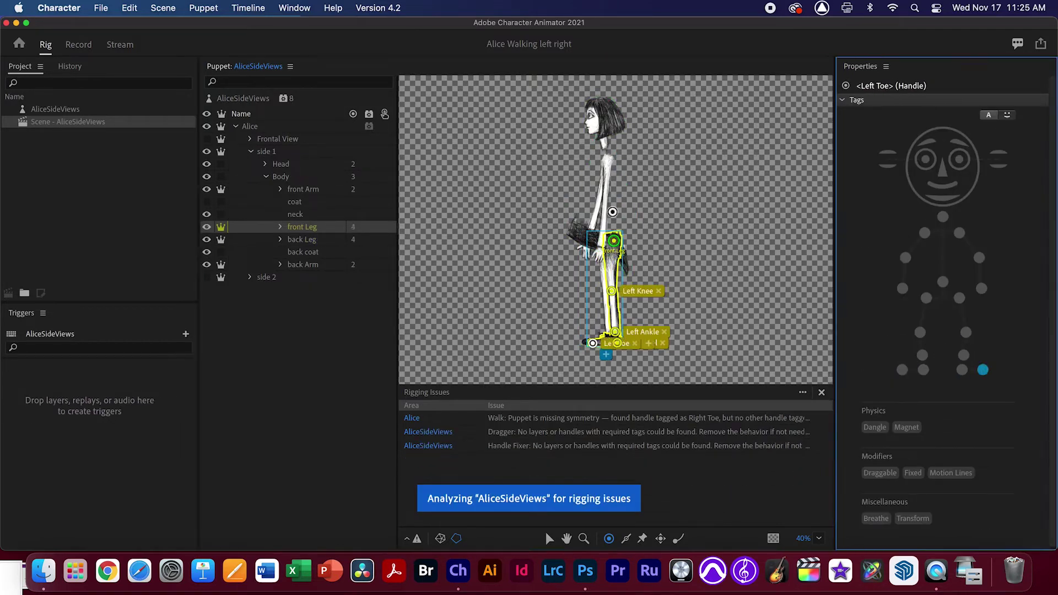
left_click(206, 202)
left_click(251, 151)
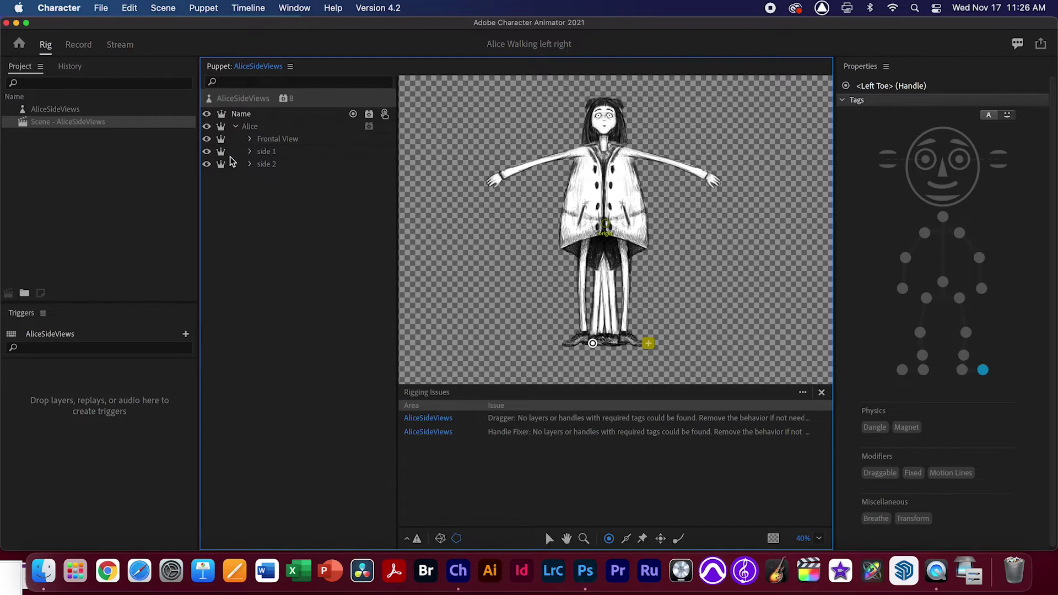
Hide the Frontal View group and nudge the Waist handle on side 1's Body into line above the hip handle.
left_click(207, 139)
left_click(251, 152)
left_click(278, 179)
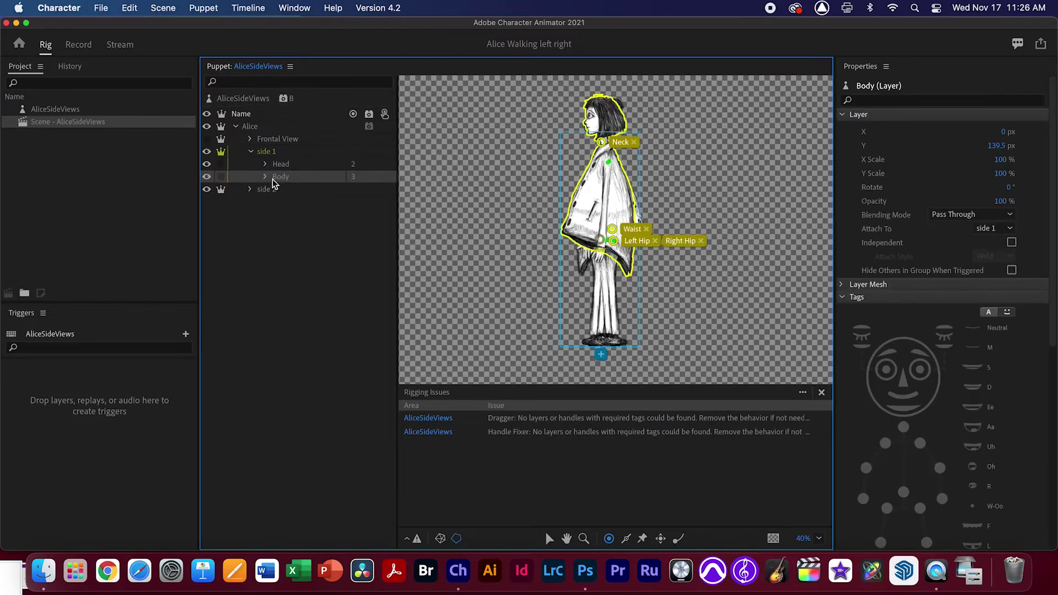
left_click_drag(612, 229, 613, 229)
left_click(613, 241)
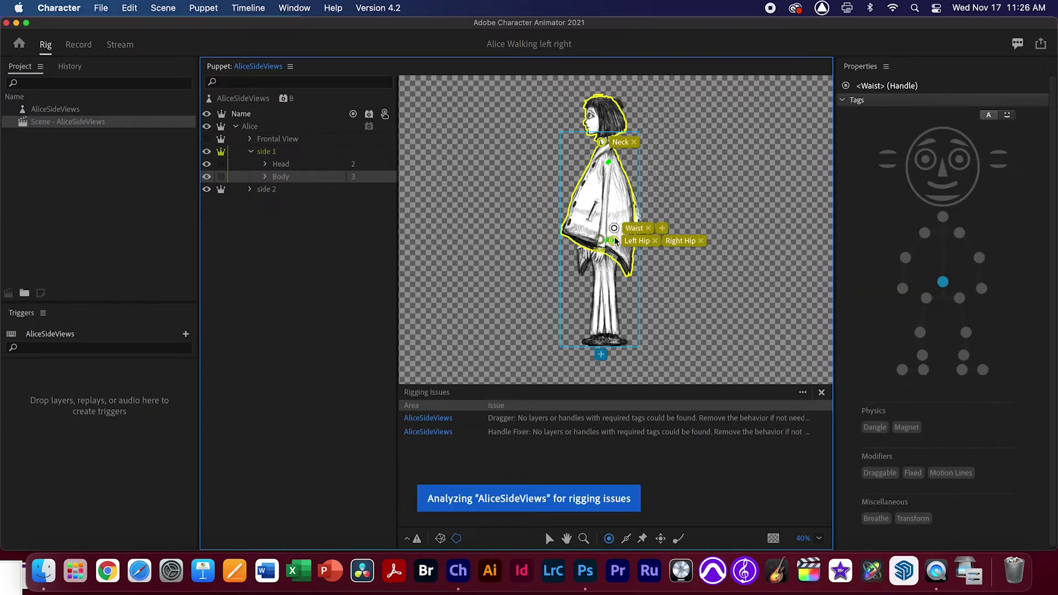
Check side 1's front Leg handles, and nudge the back Leg's origin handle slightly upward at the hip.
left_click(266, 177)
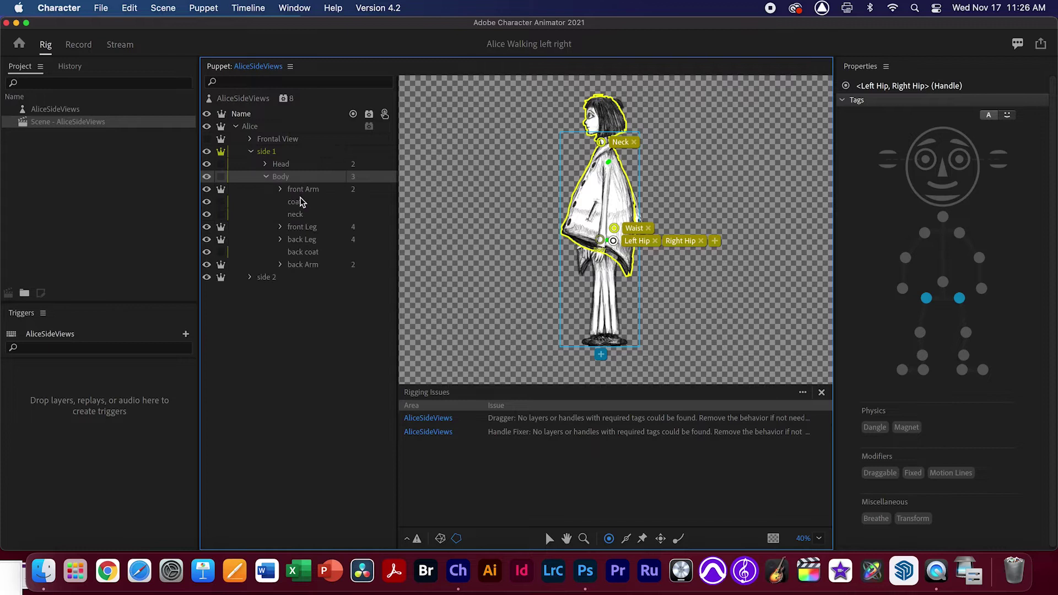
left_click(314, 228)
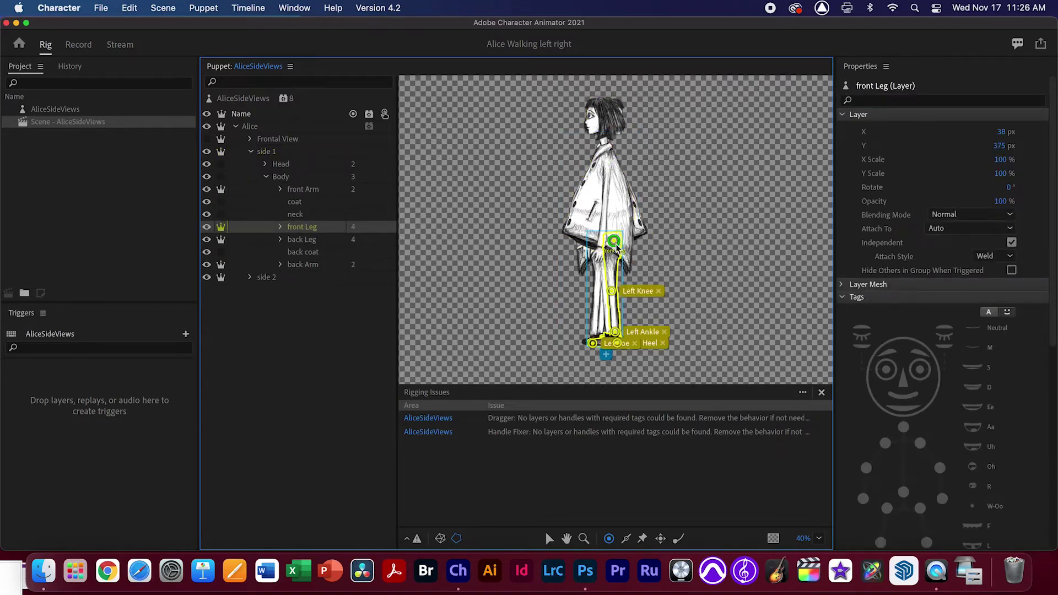
left_click(324, 240)
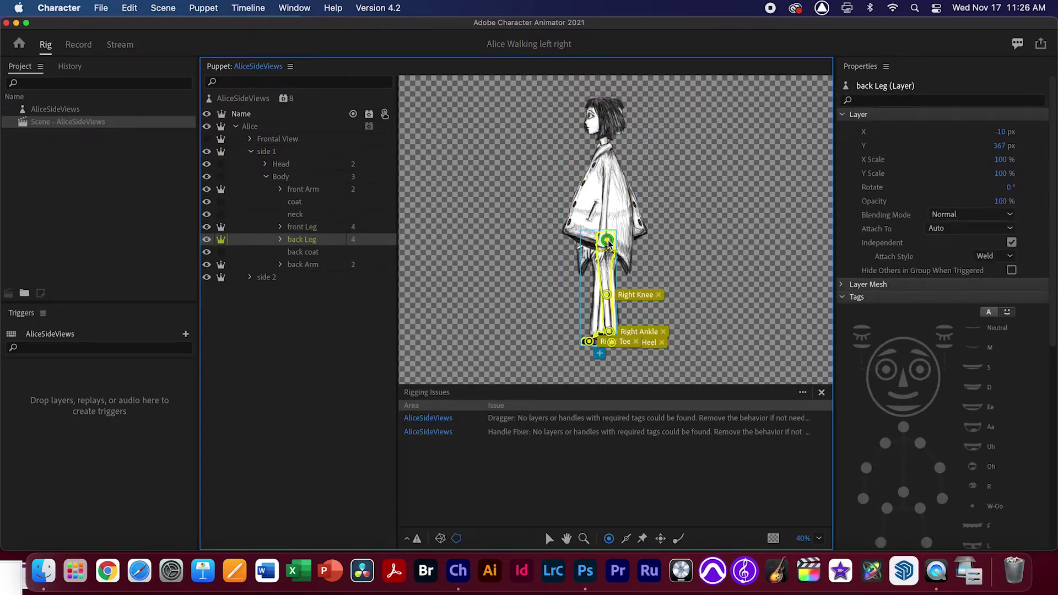
left_click(607, 241)
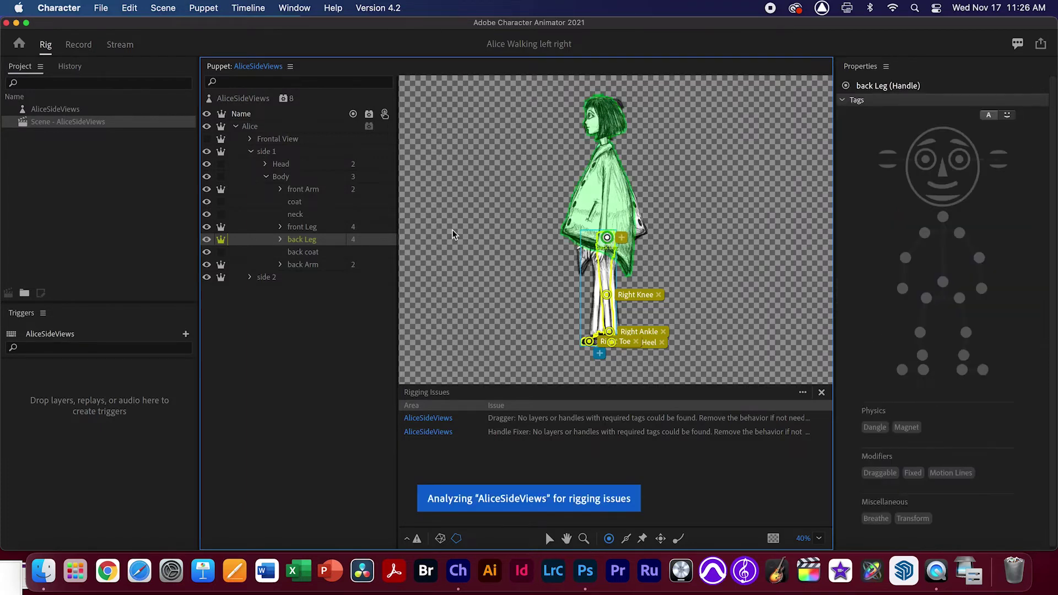
left_click(265, 176)
left_click(250, 151)
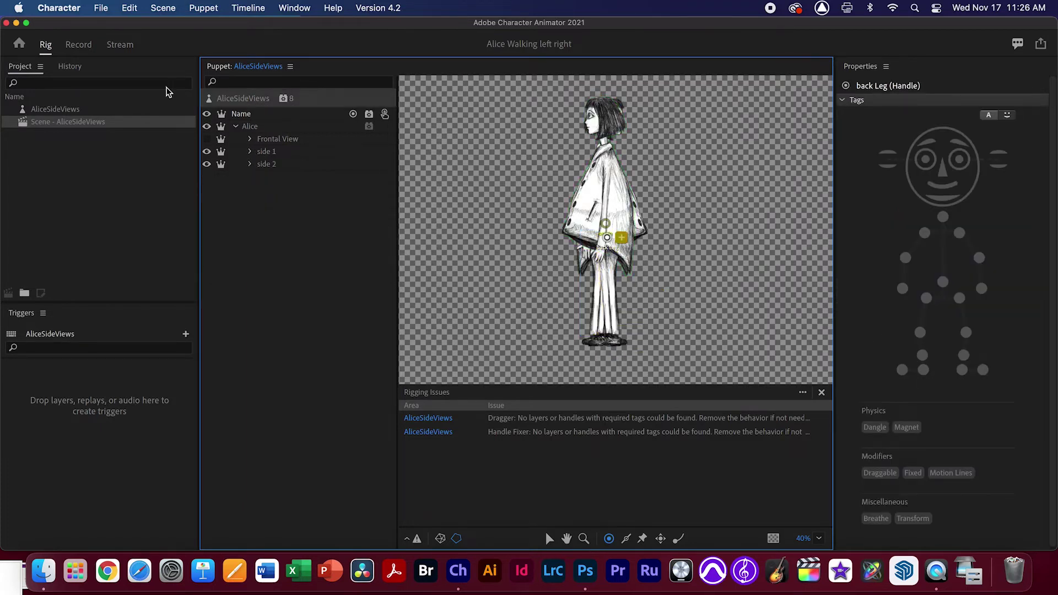
Check the puppet in the recording scene, and return to the rig to make the Frontal View group visible again.
left_click(78, 45)
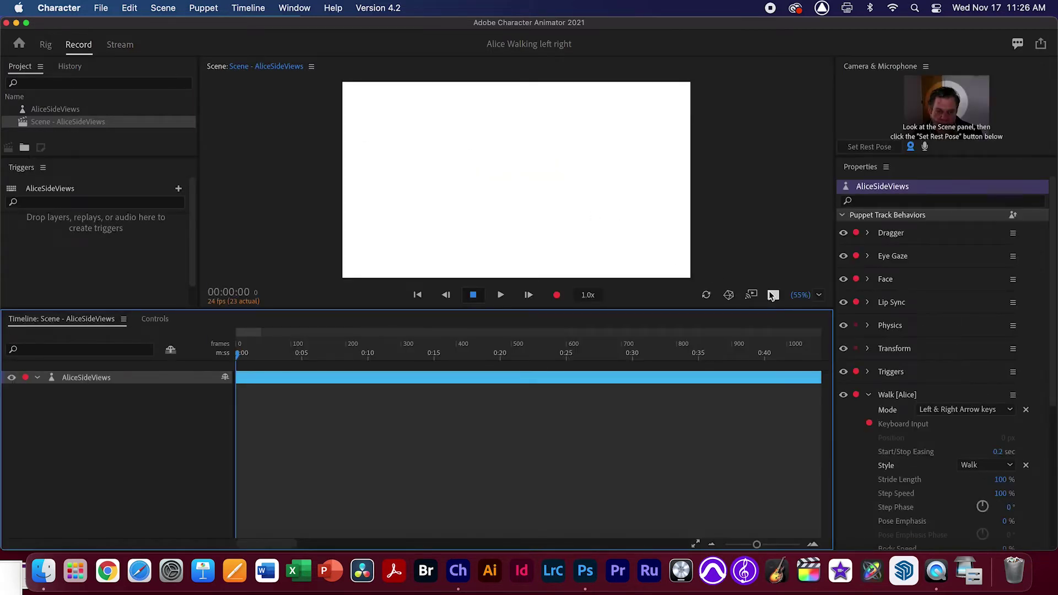
left_click(46, 44)
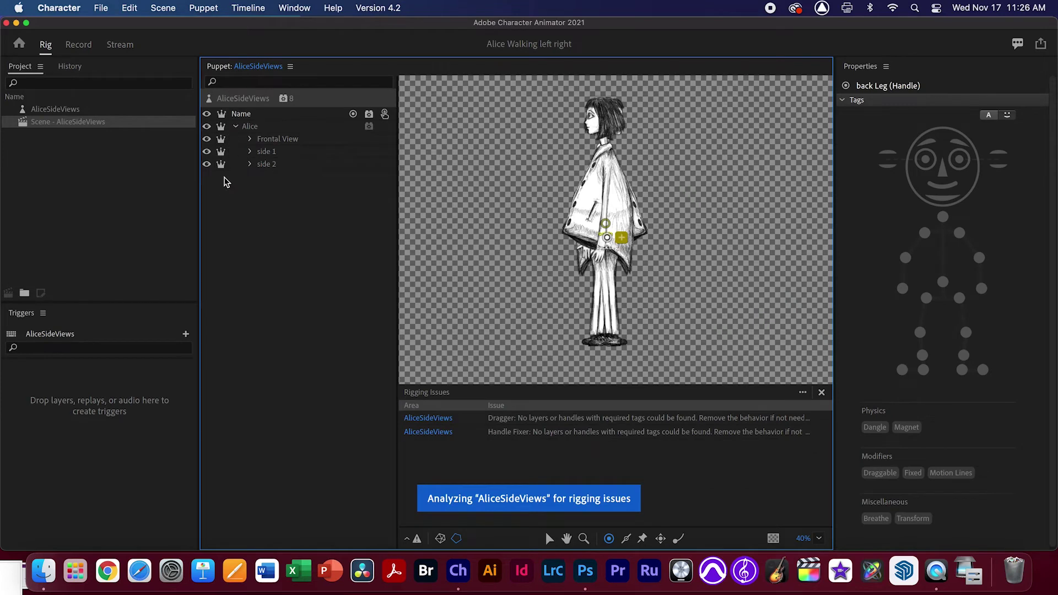
Switch to the recording scene and set the puppet's Transform scale to 49%.
left_click(78, 45)
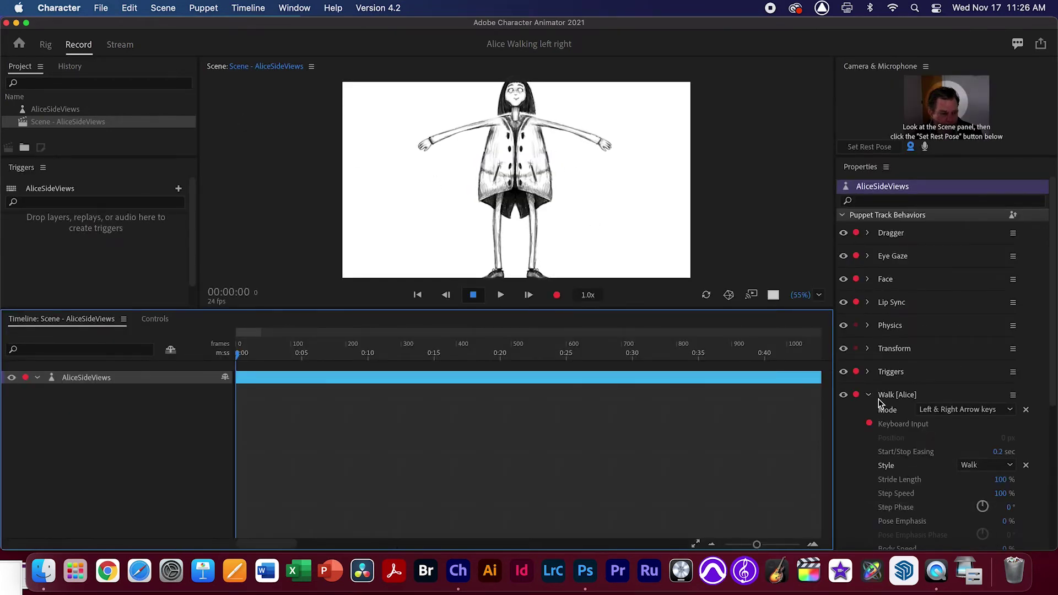
left_click(868, 349)
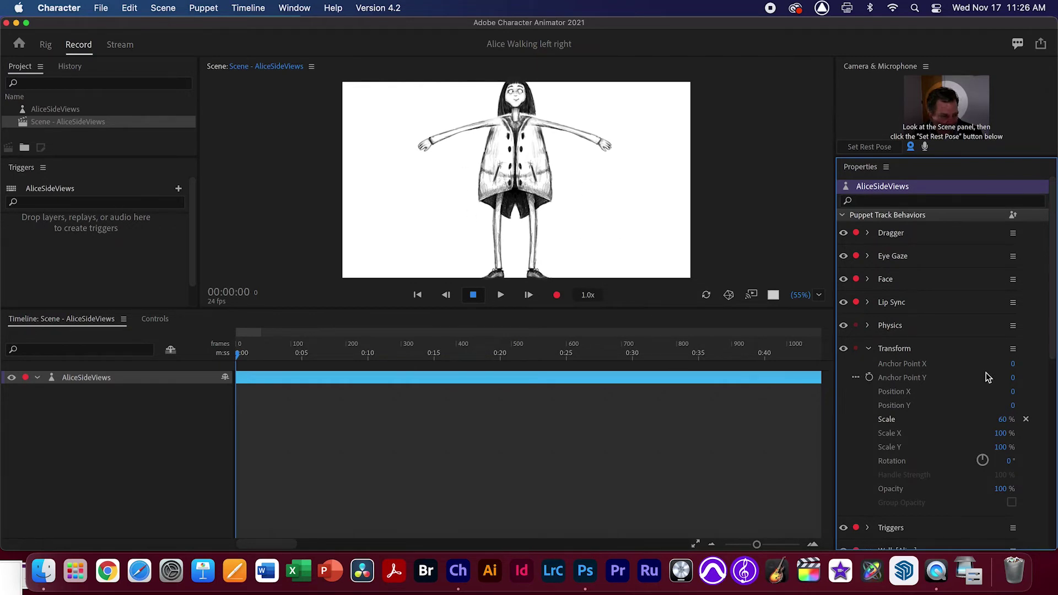
left_click_drag(1010, 426, 996, 425)
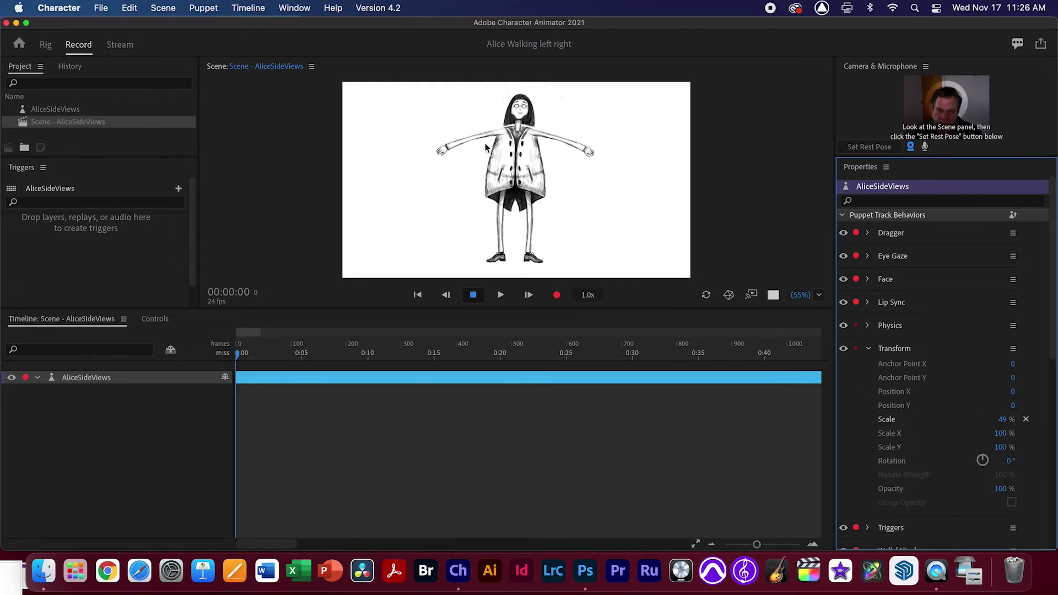
Test the puppet's arrow-key walk in the scene, walking it right and then left.
left_click(592, 154)
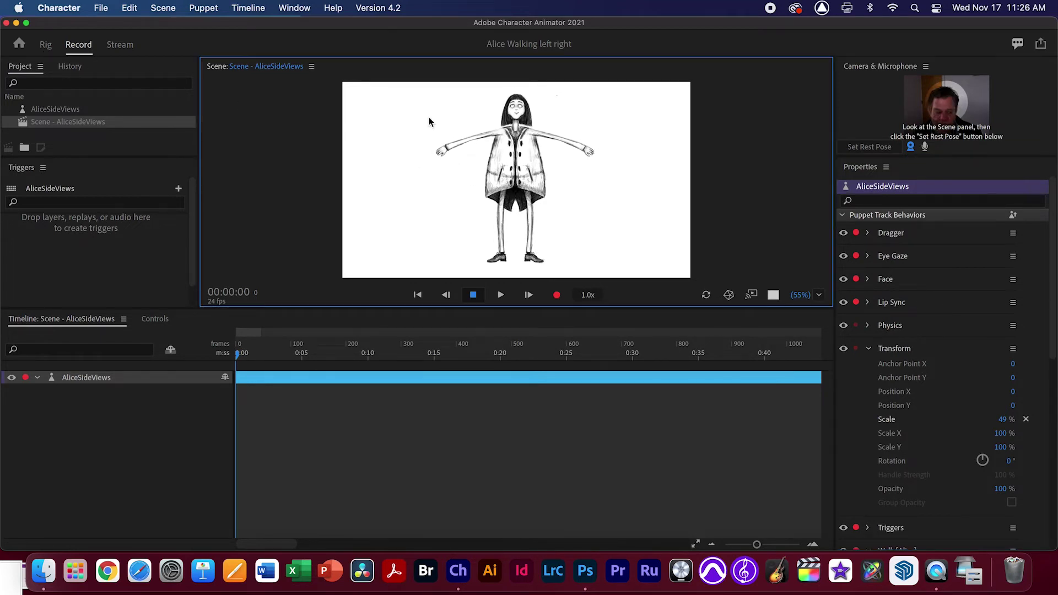
key("Right")
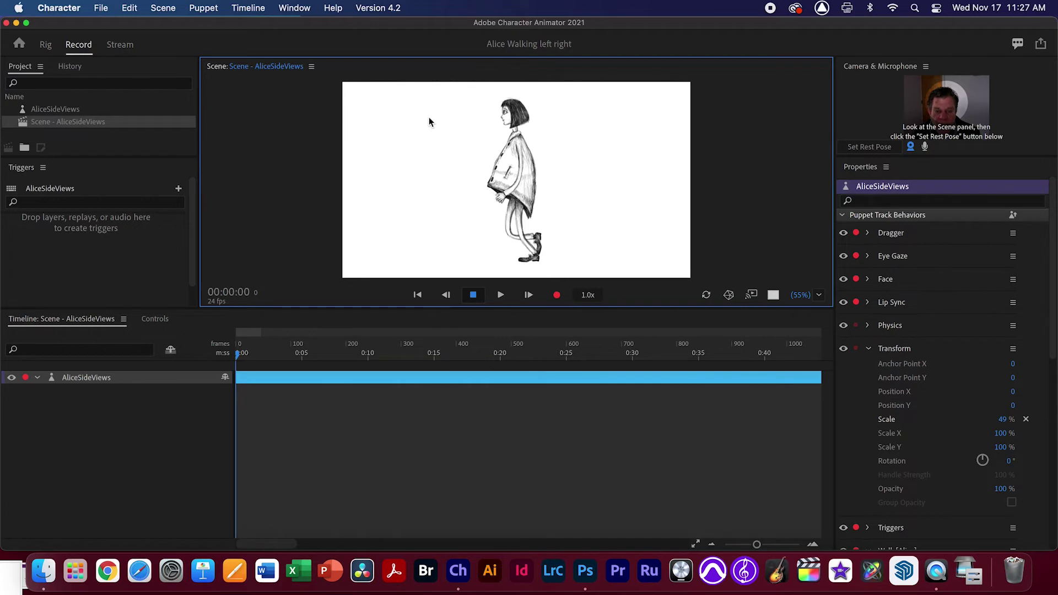
key("Right")
key("Left")
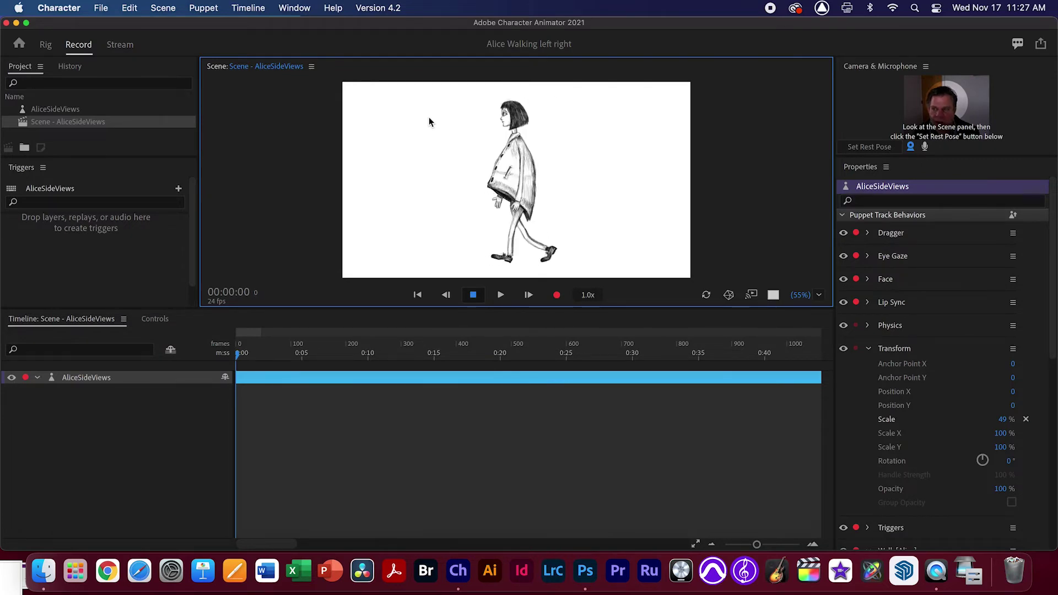
Return to the rig and check the handles and sticks on side 2's Body and front Leg.
left_click(45, 45)
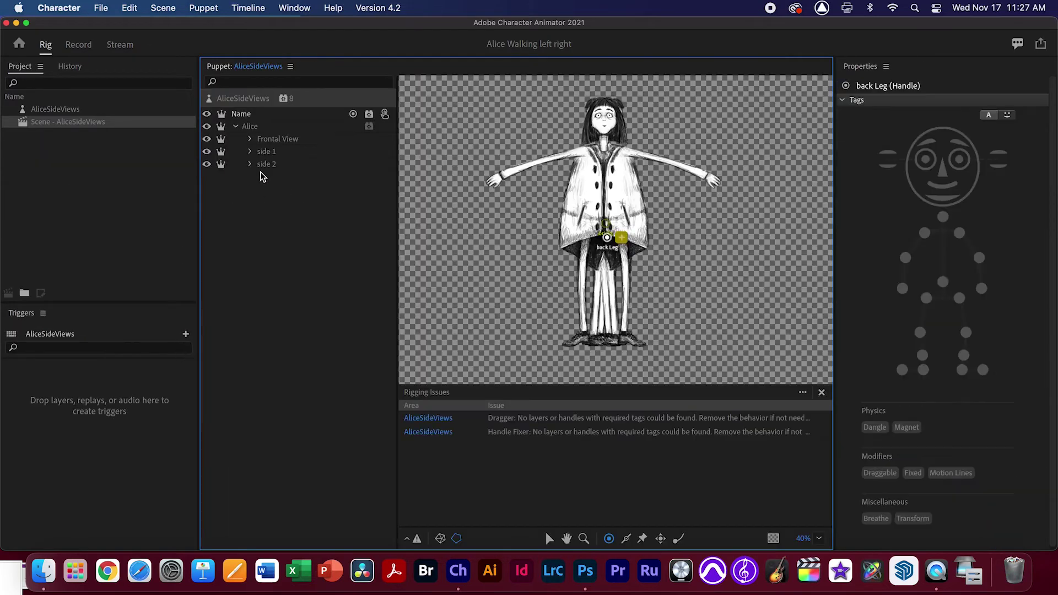
left_click(251, 164)
left_click(274, 191)
left_click(266, 190)
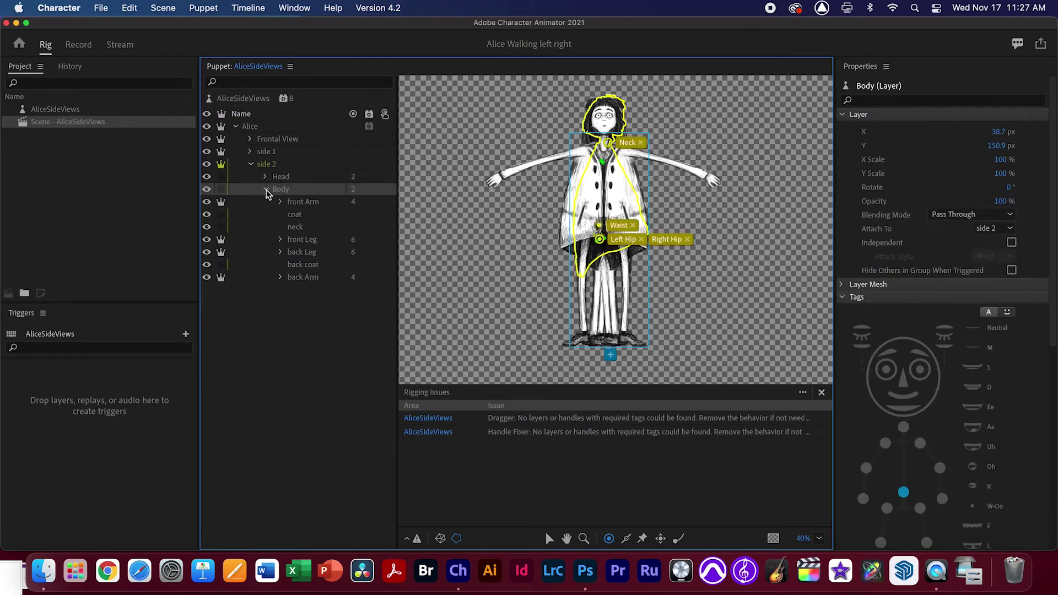
left_click(315, 238)
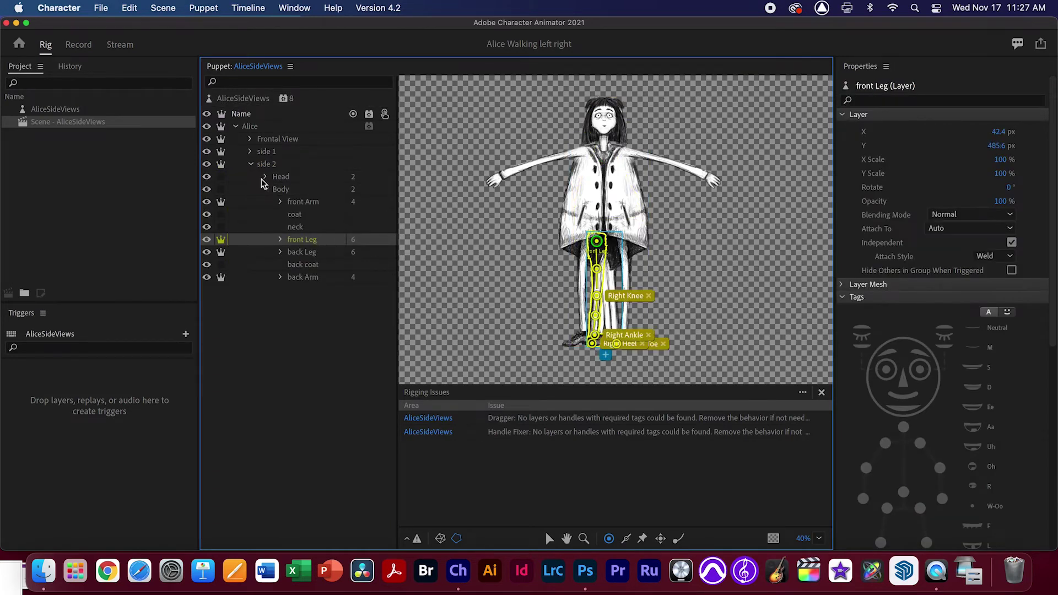
left_click(250, 163)
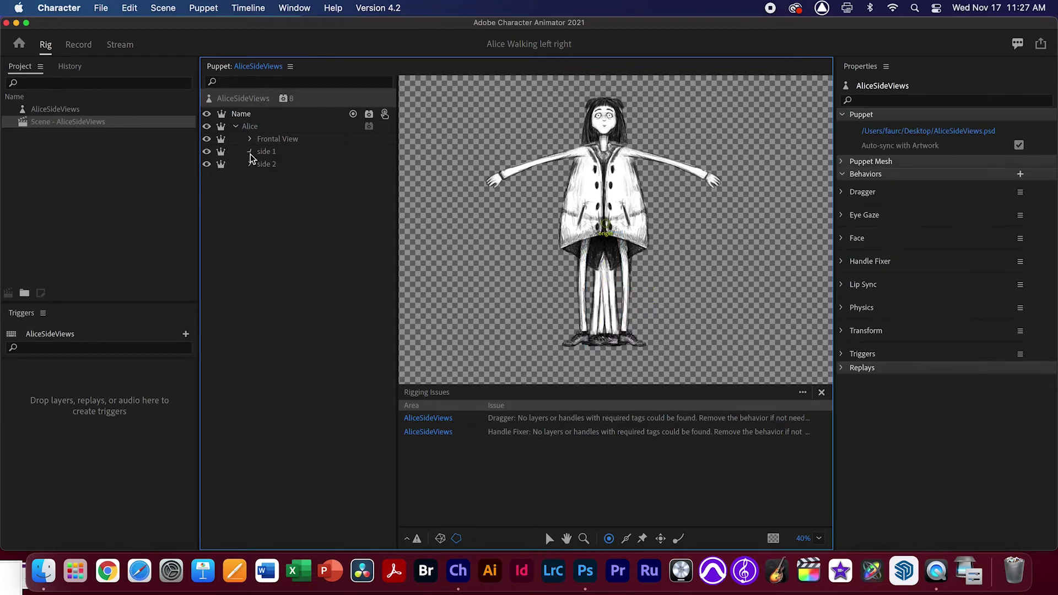
Add upper-arm and forearm sticks to side 1's front Arm and back Arm with the Stick tool.
left_click(251, 151)
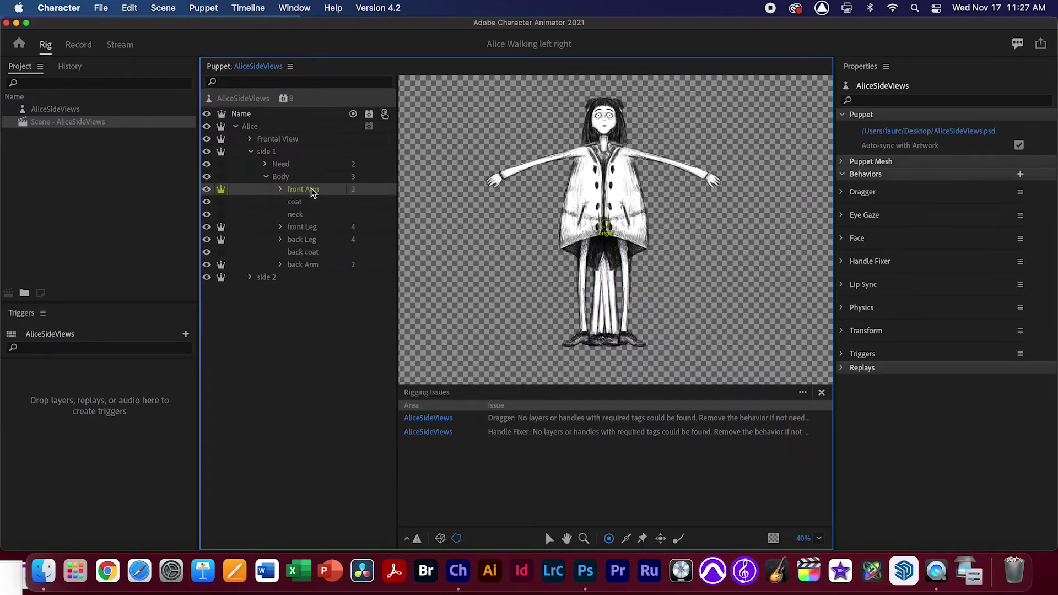
left_click(313, 191)
left_click(624, 539)
left_click_drag(606, 224, 606, 163)
left_click(303, 265)
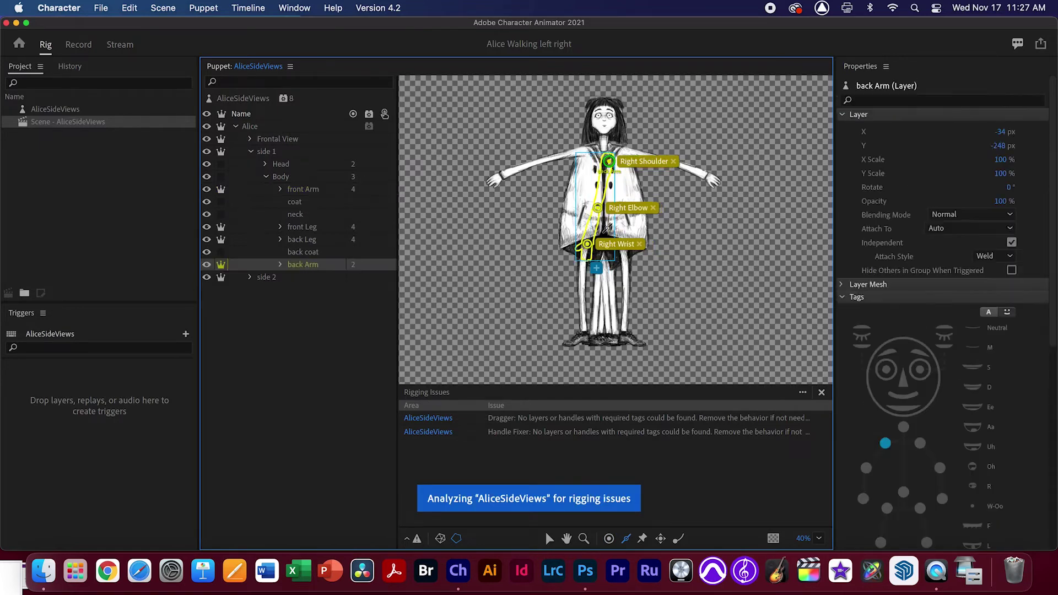
left_click_drag(589, 236, 607, 171)
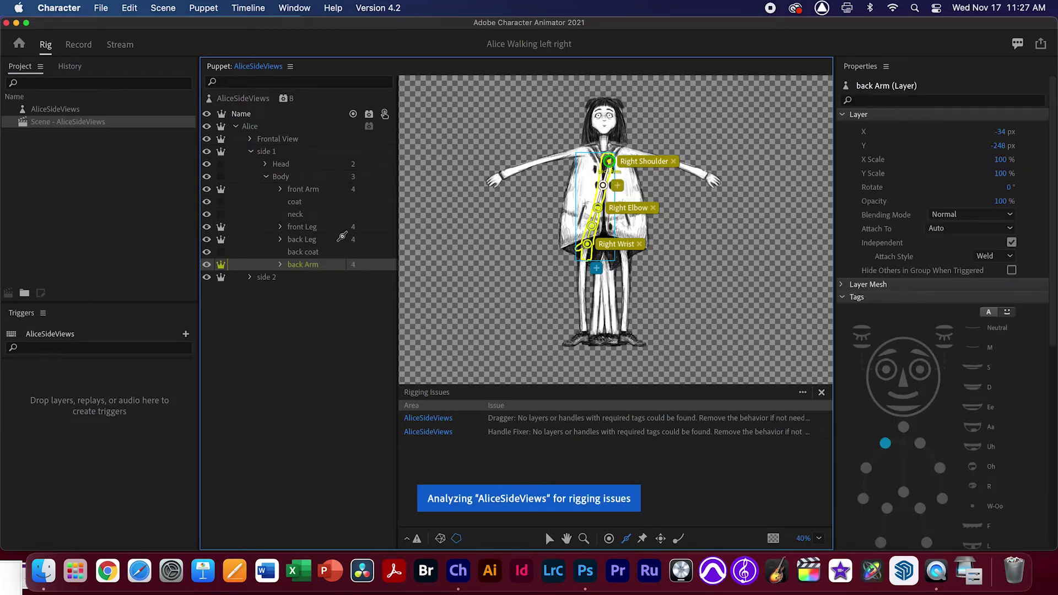
Add thigh and shin sticks to side 1's back Leg and front Leg, and collapse the side 1 group.
left_click(323, 242)
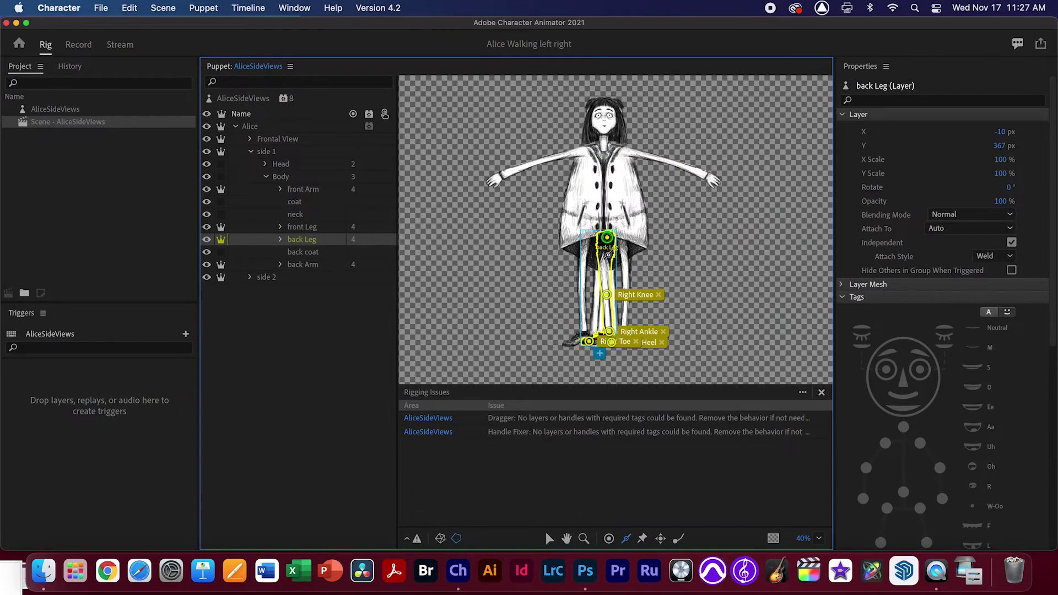
left_click_drag(606, 292, 609, 326)
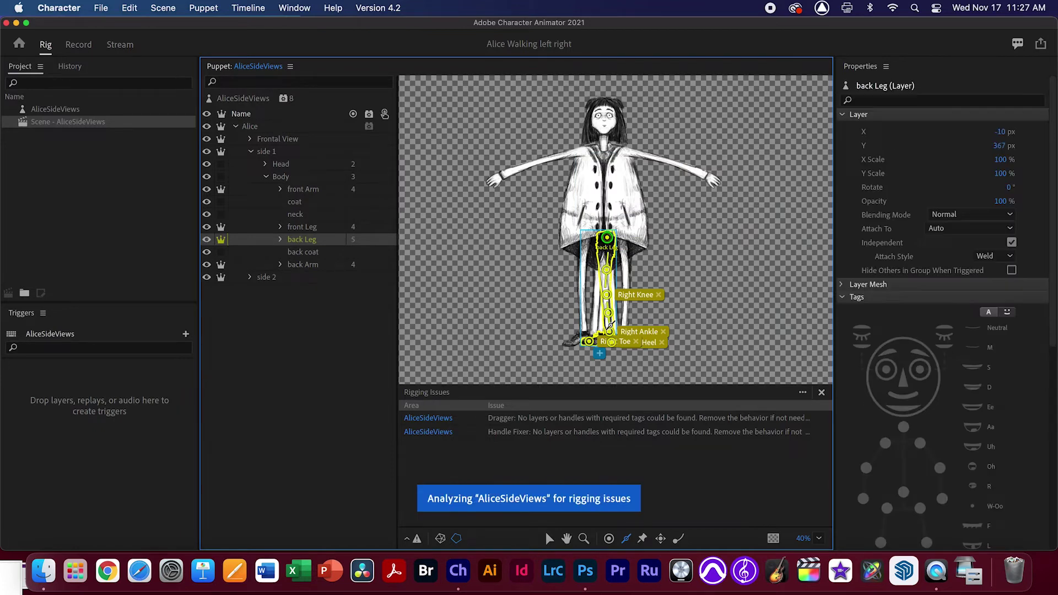
left_click(307, 228)
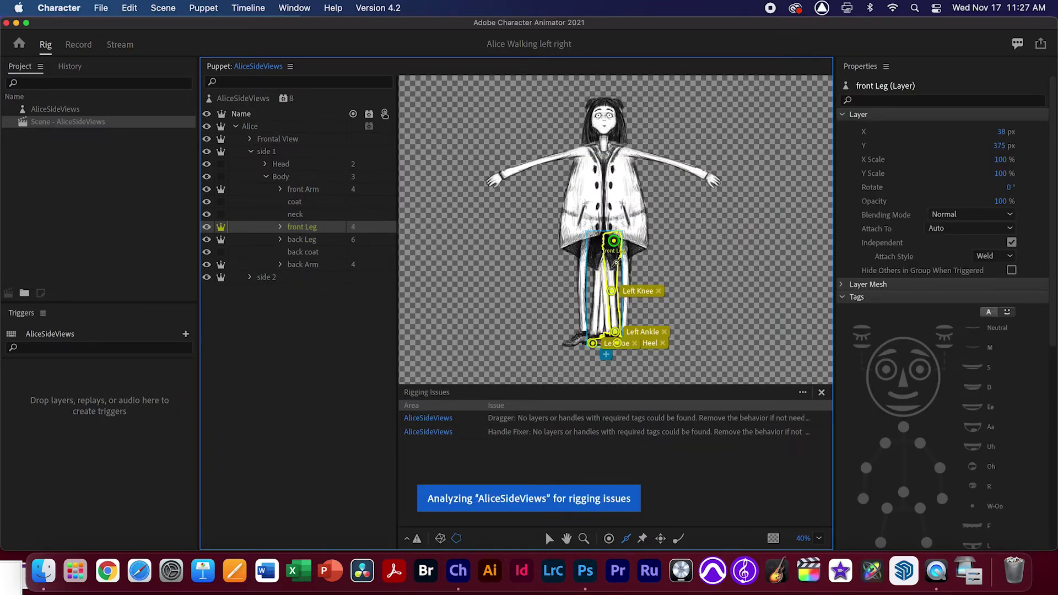
left_click_drag(612, 251, 615, 327)
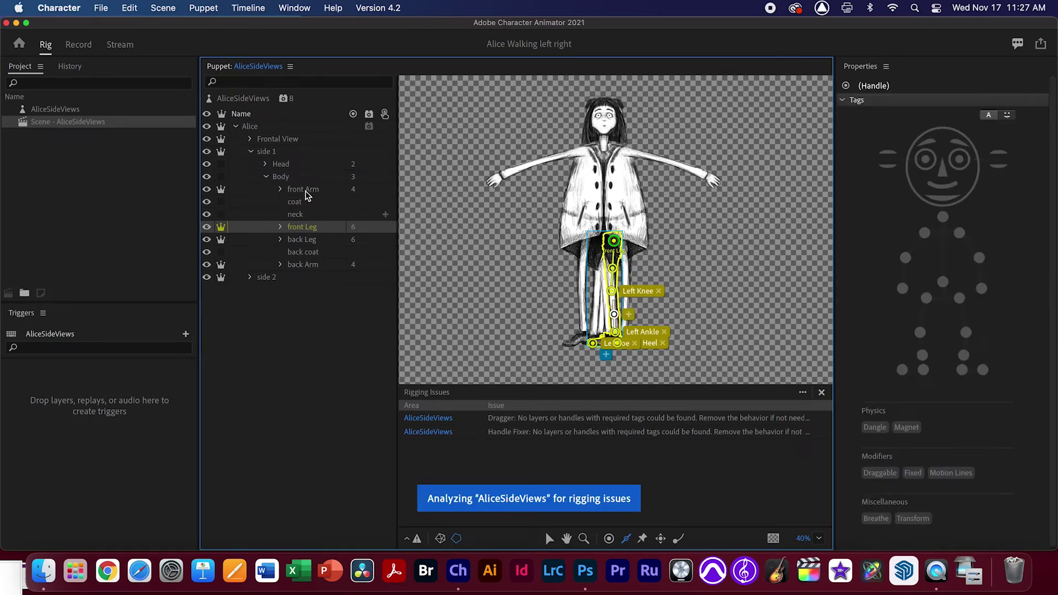
left_click(265, 177)
left_click(251, 151)
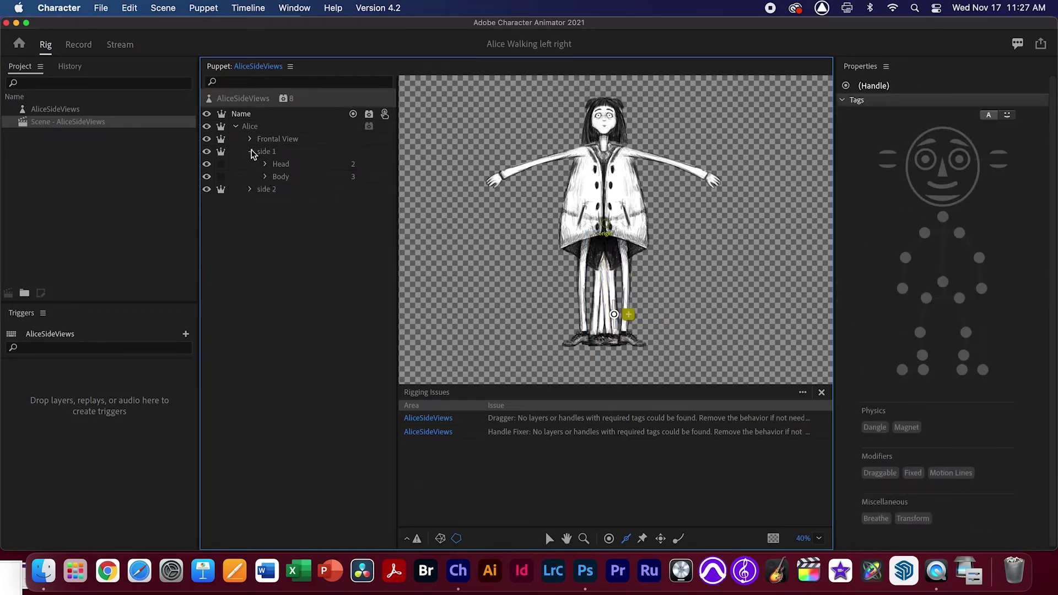
Return to the recording scene and set the Walk behavior's mode to Immediate.
left_click(91, 47)
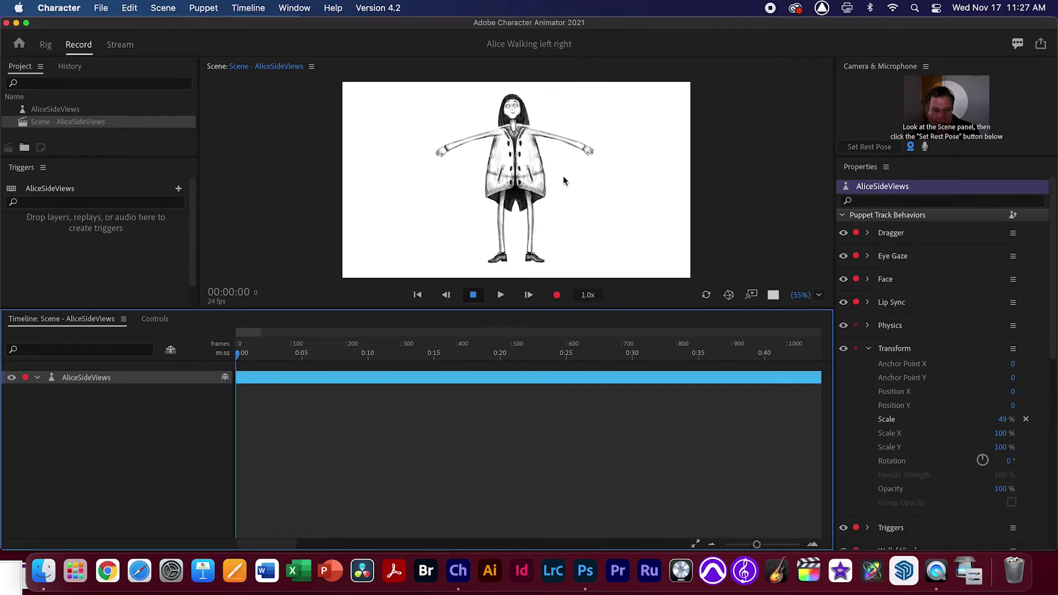
left_click(868, 348)
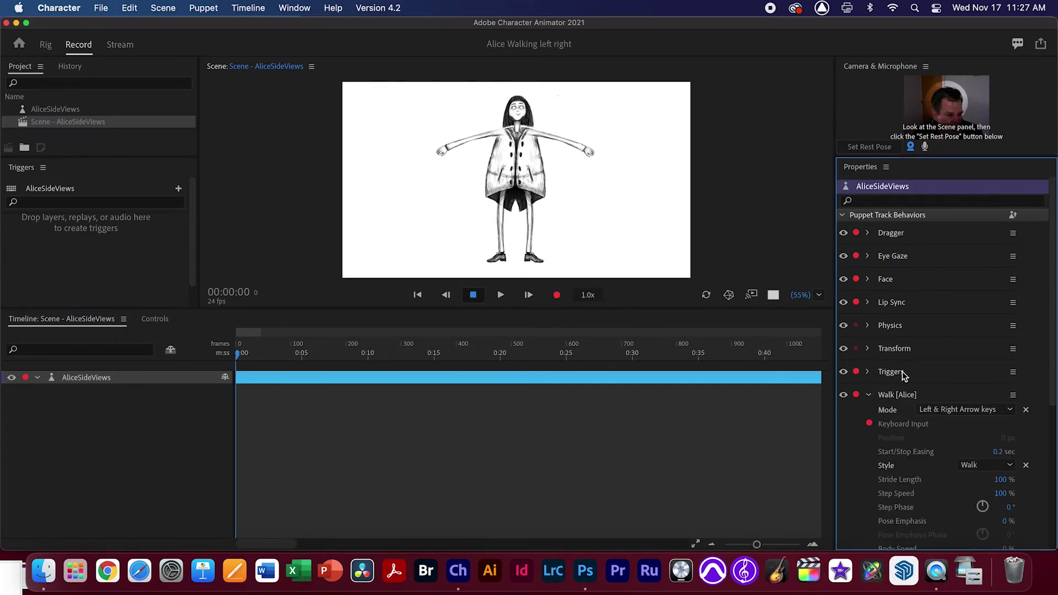
left_click(976, 411)
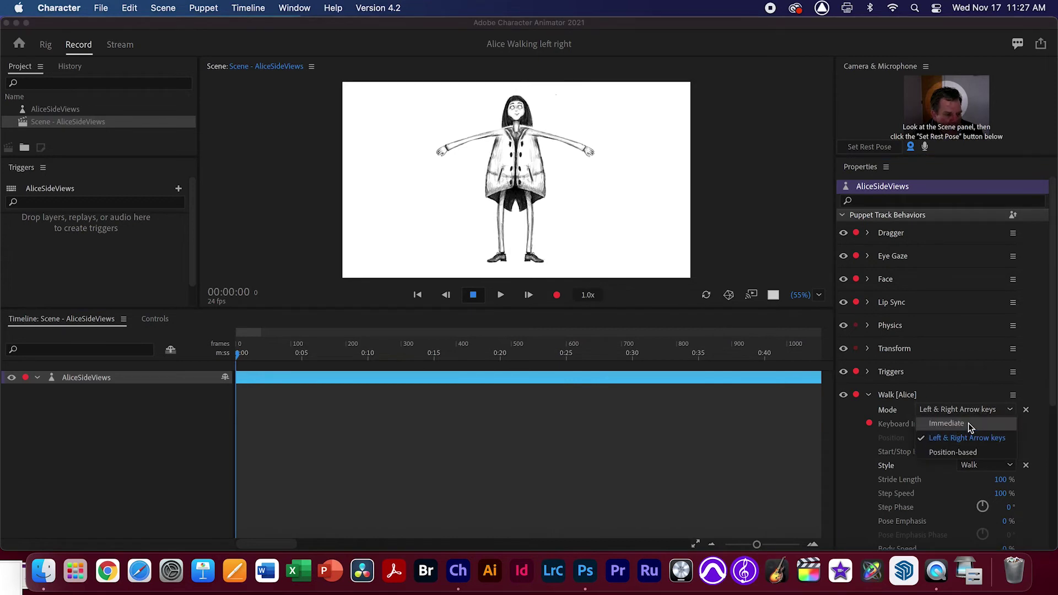
left_click(968, 422)
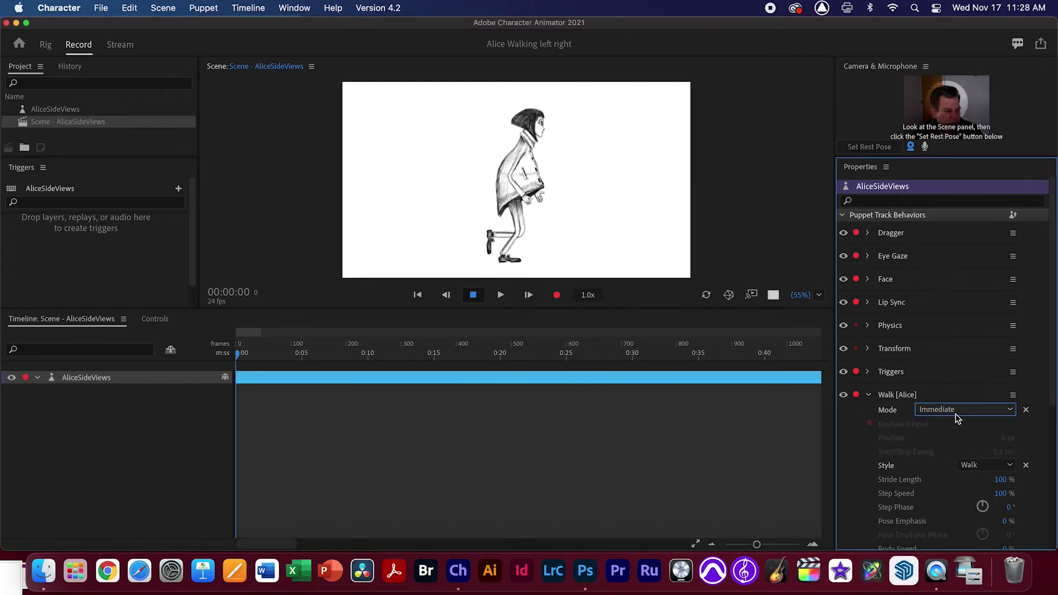
scroll(754, 365, "right", 15)
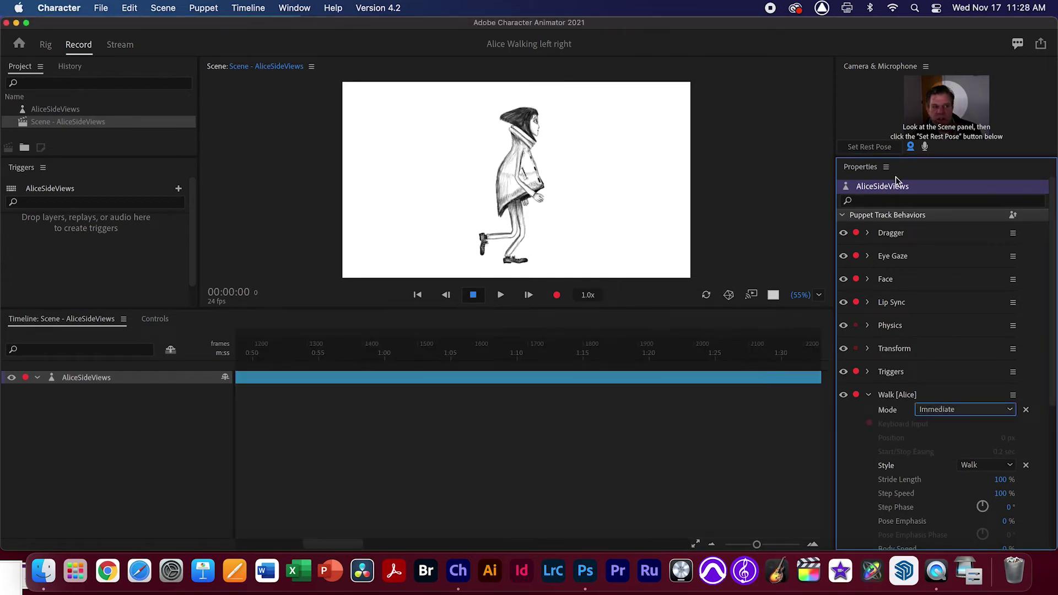
Turn off the camera input and disarm the Face behavior for recording.
left_click(870, 149)
left_click(910, 146)
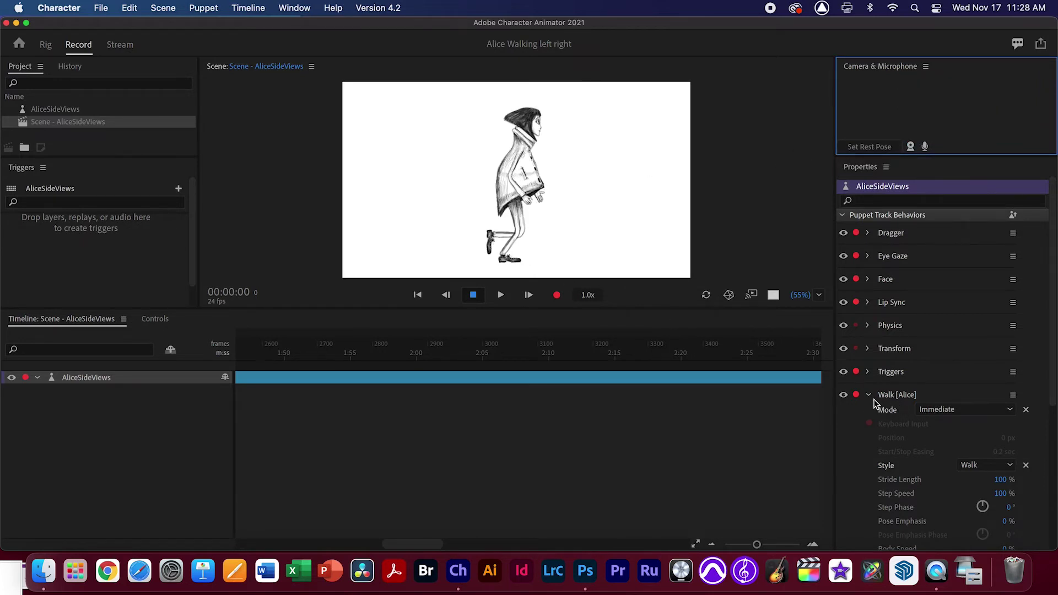
left_click(856, 278)
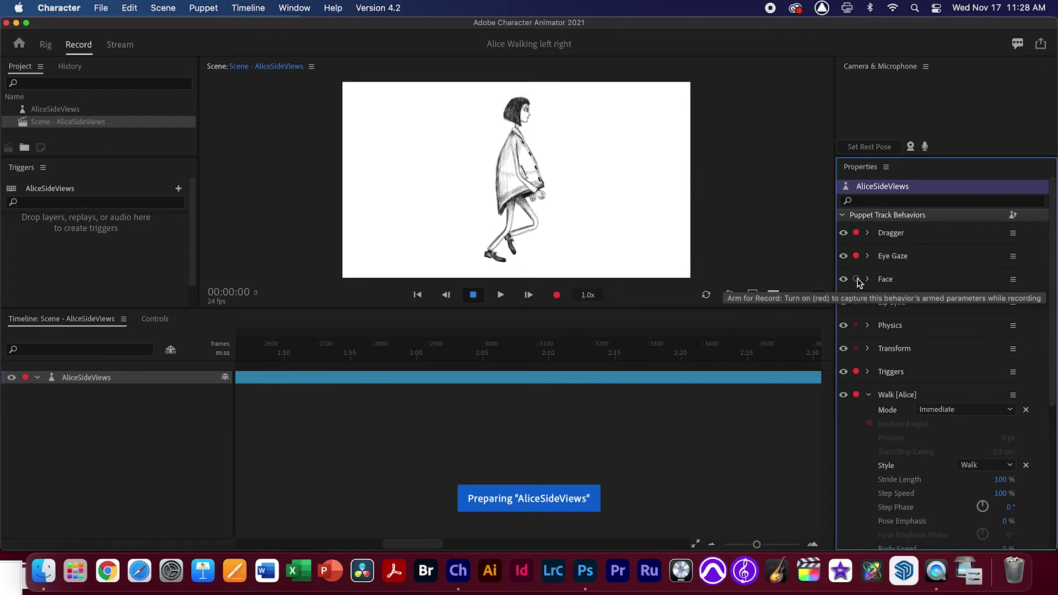
left_click(868, 279)
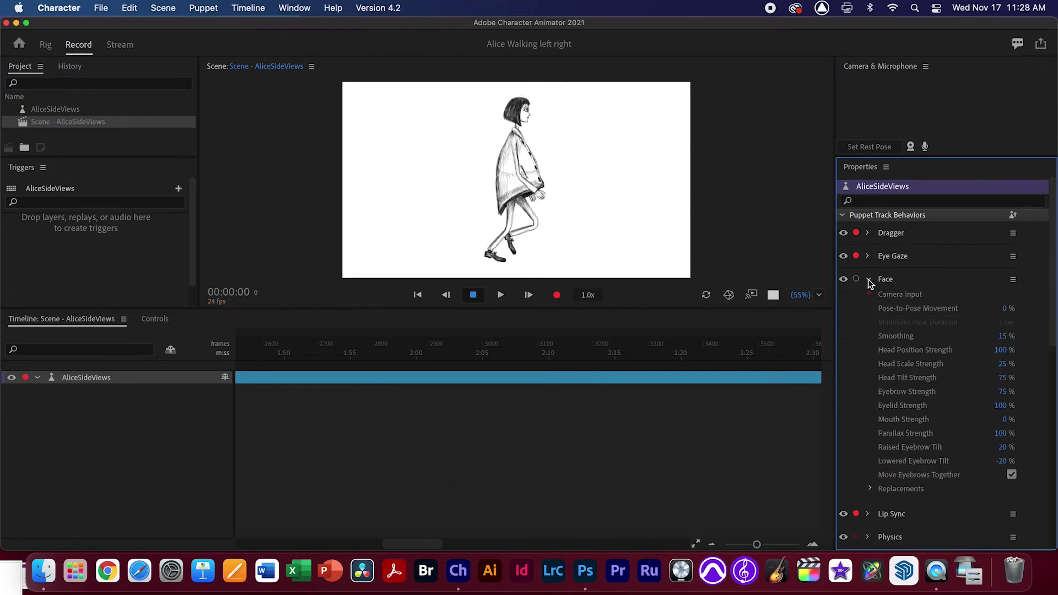
left_click(869, 280)
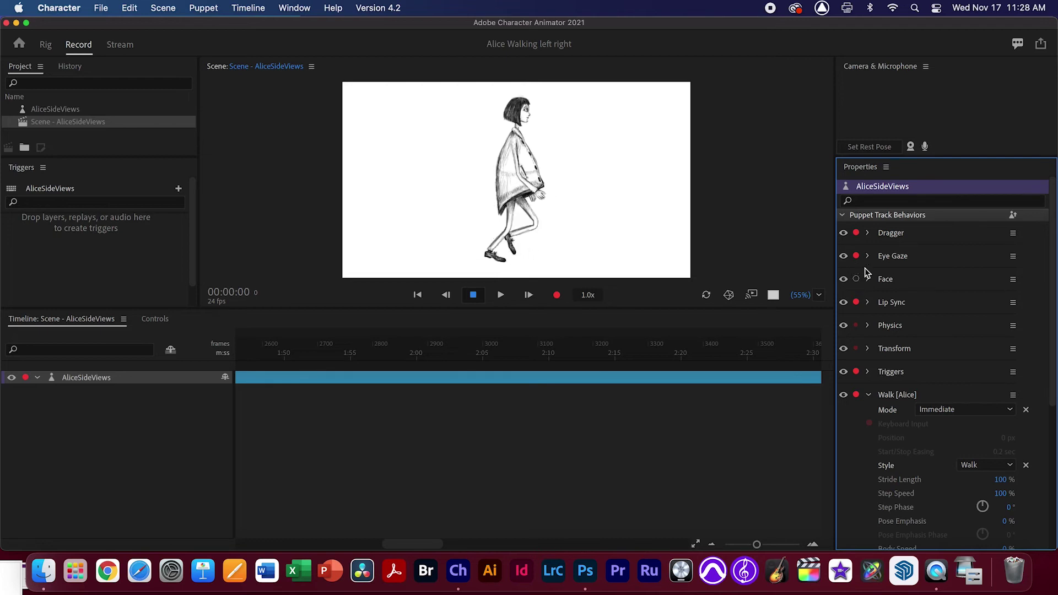
left_click(857, 279)
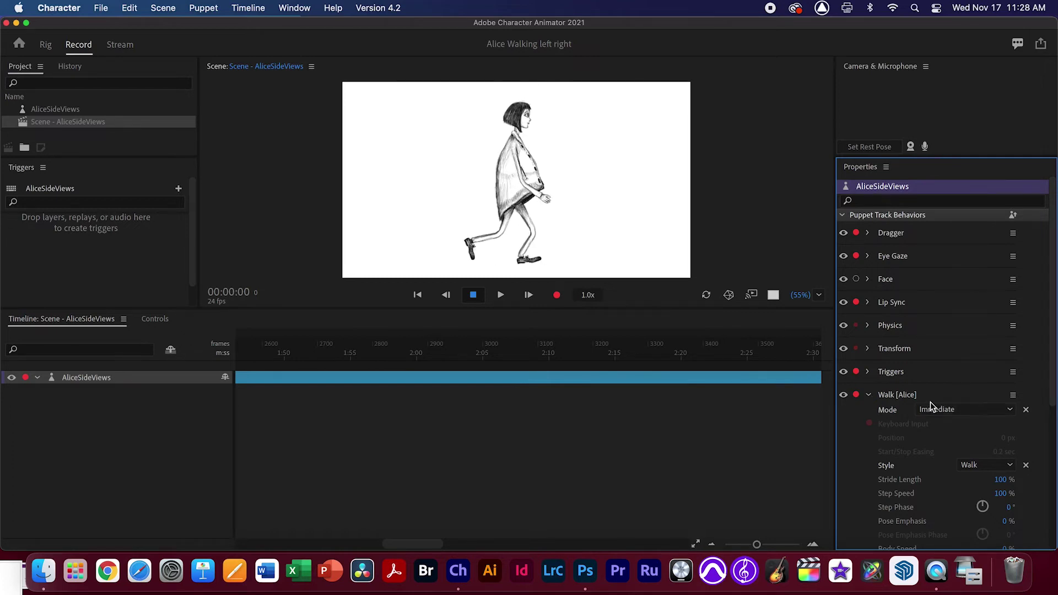
Try the Slump and Strut styles on the Walk behavior, and set the style back to Walk.
scroll(930, 401, "down", 4)
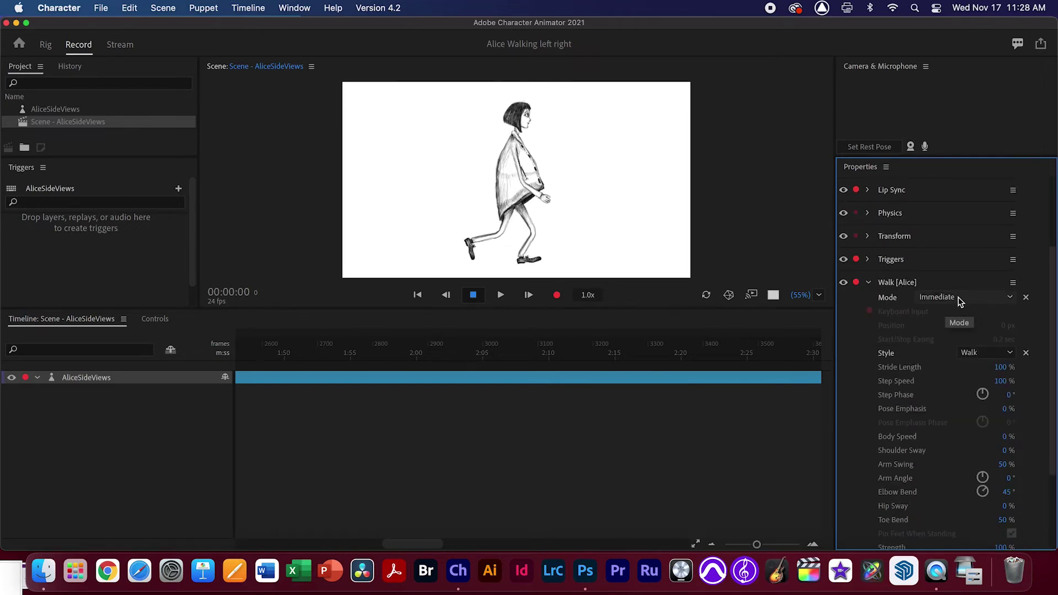
left_click(995, 354)
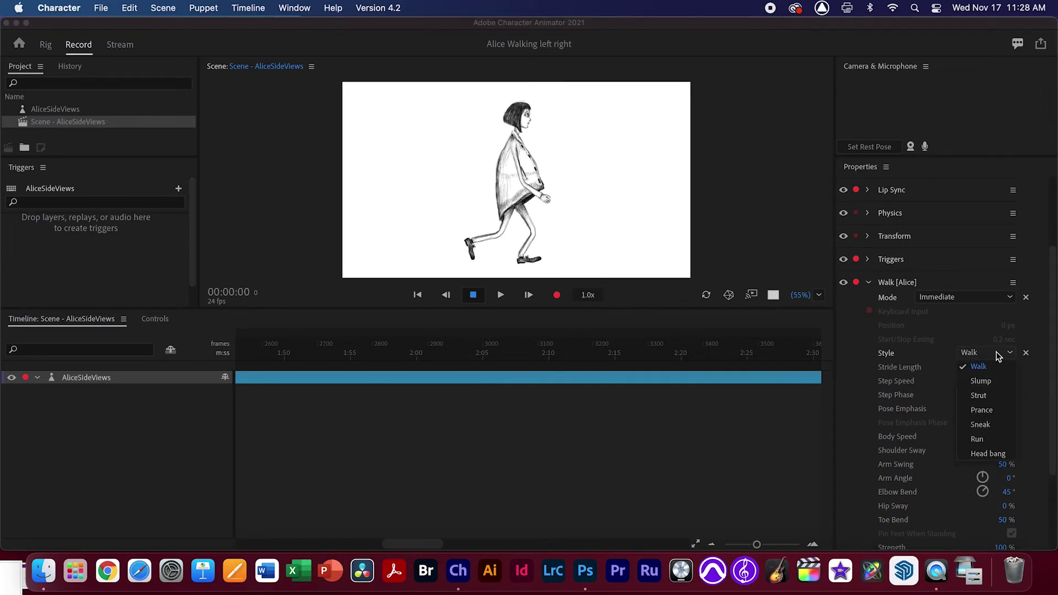
left_click(982, 381)
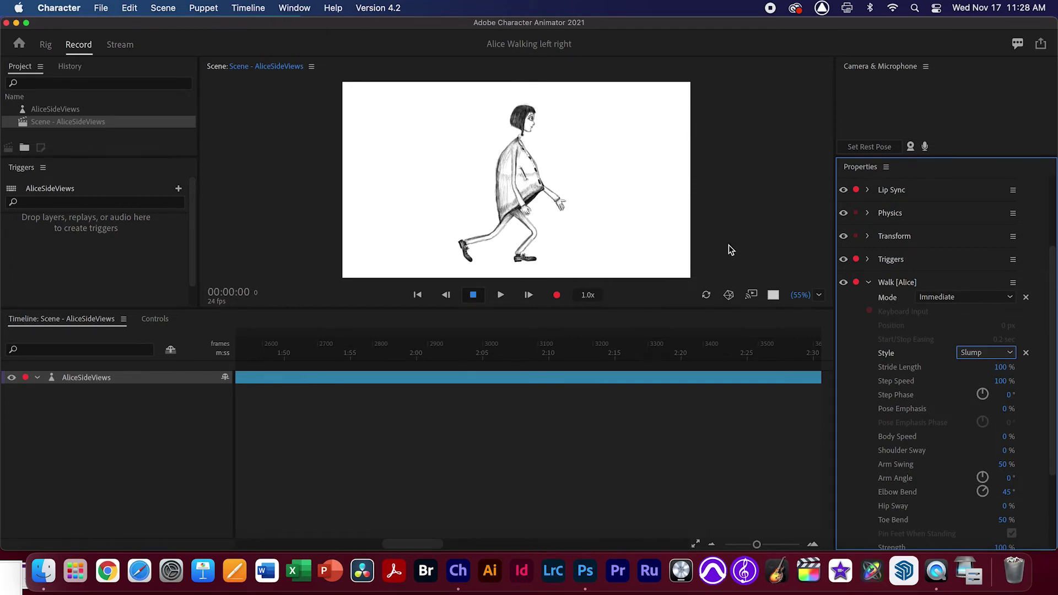
left_click(979, 354)
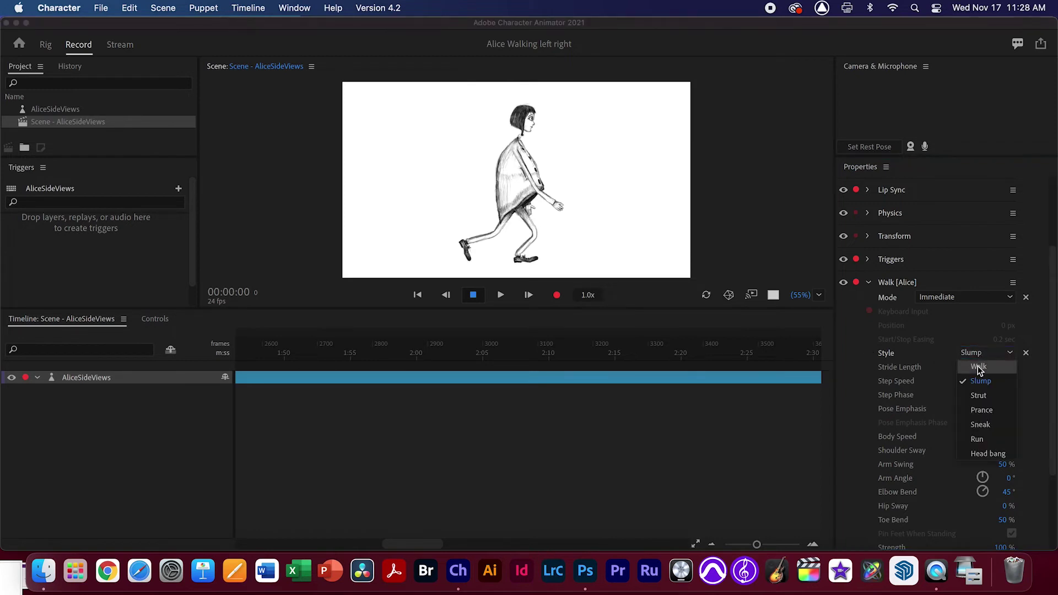
left_click(992, 395)
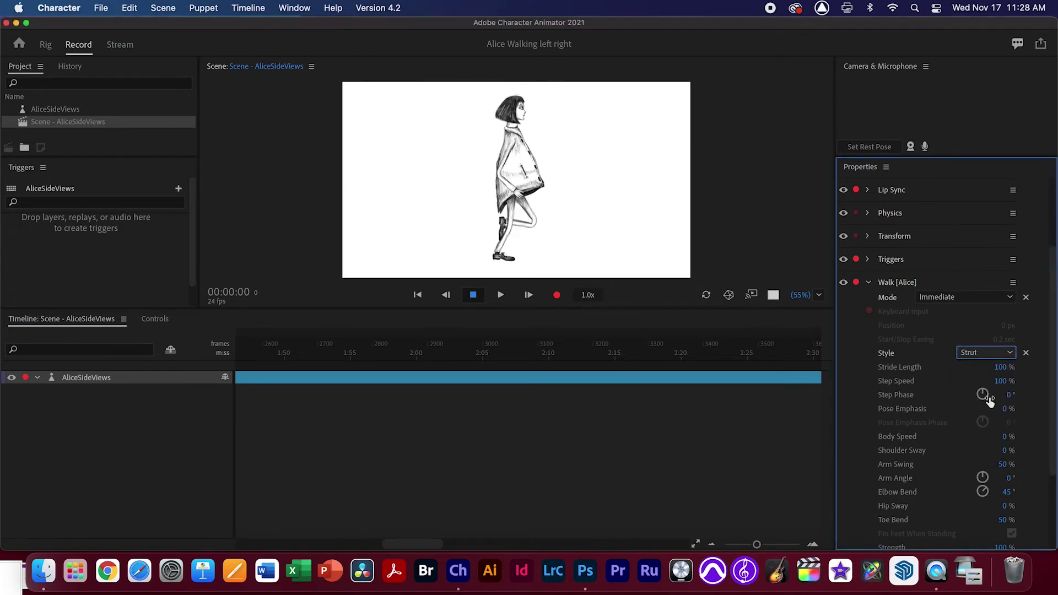
left_click(979, 359)
left_click(979, 367)
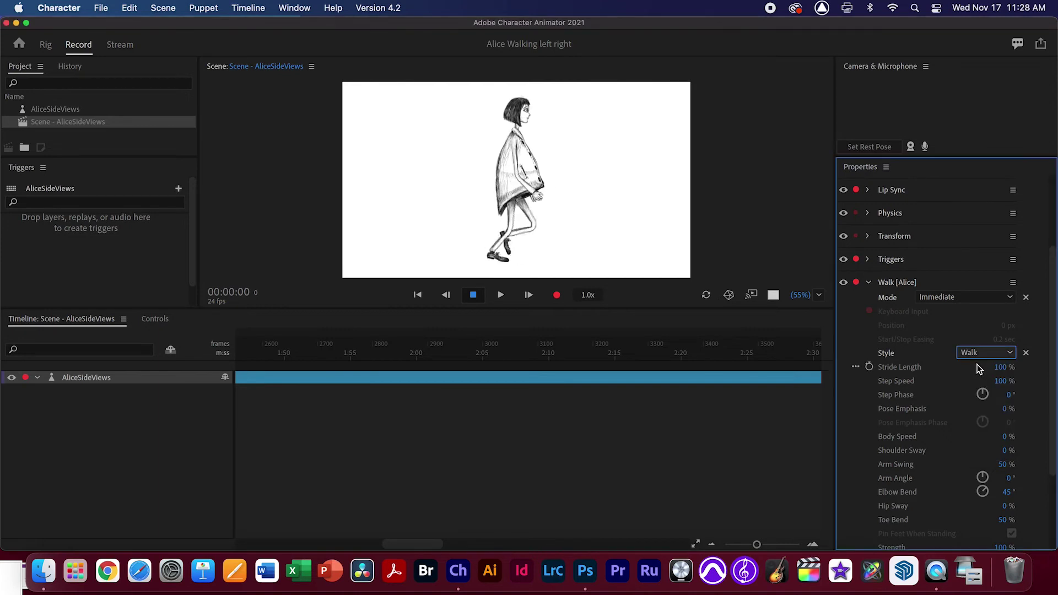
Set the Walk behavior's Stride Length to 84%, Arm Angle to 9° and Elbow Bend to -2°.
left_click_drag(1002, 370, 989, 371)
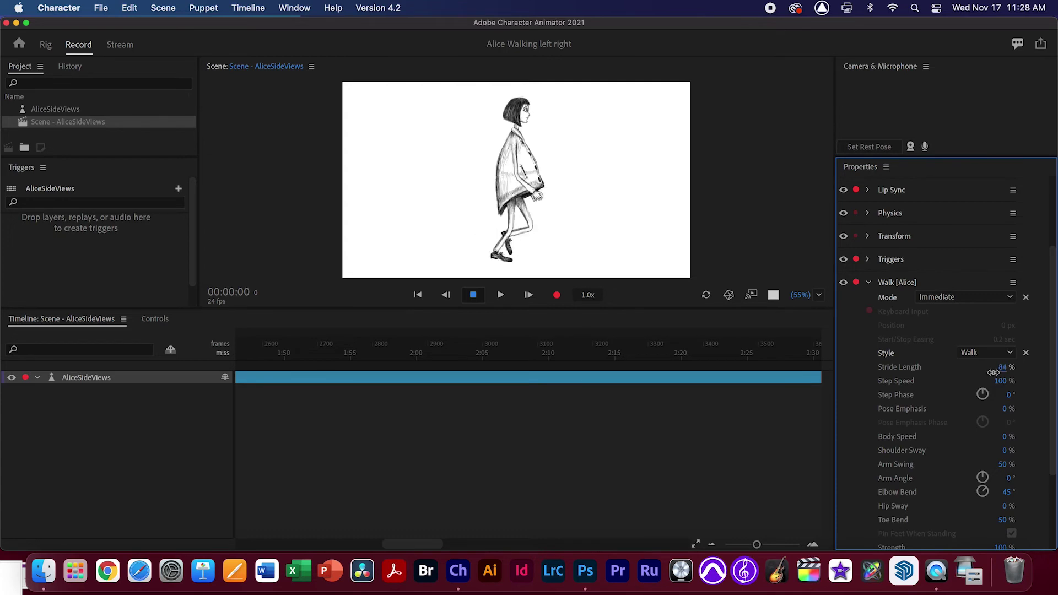
left_click_drag(1001, 483, 1013, 483)
mouse_move(982, 478)
left_mouse_down()
mouse_move(954, 484)
mouse_move(983, 485)
left_mouse_up()
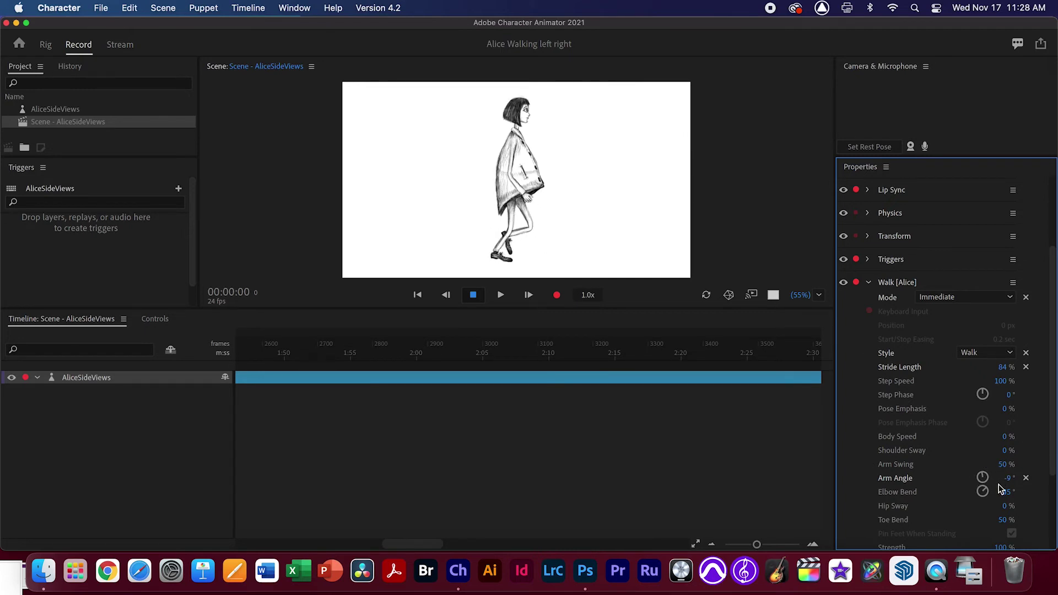
left_click_drag(1002, 482, 980, 477)
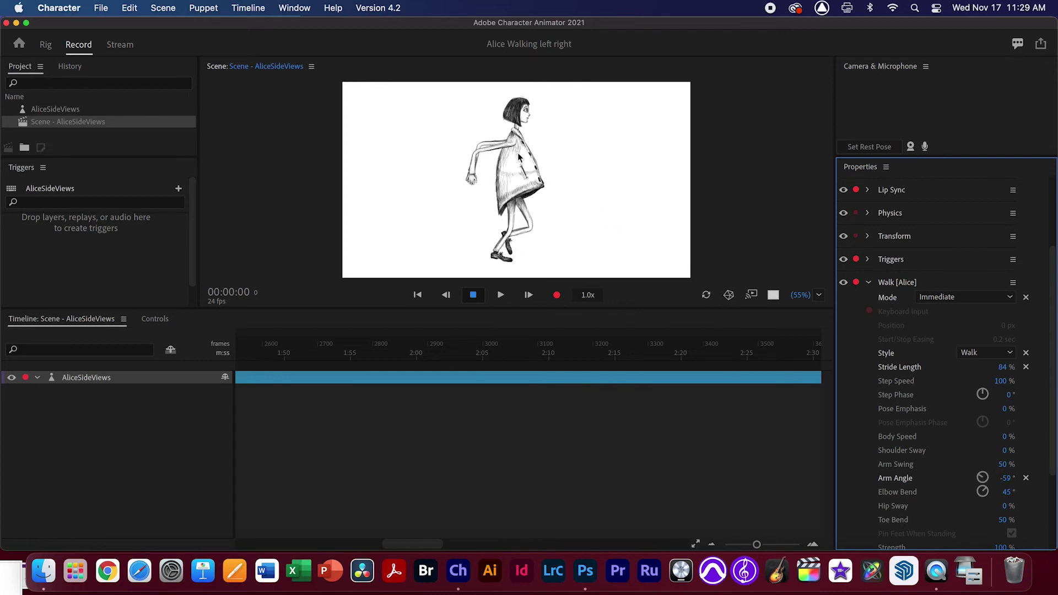
left_click_drag(1004, 479, 1030, 479)
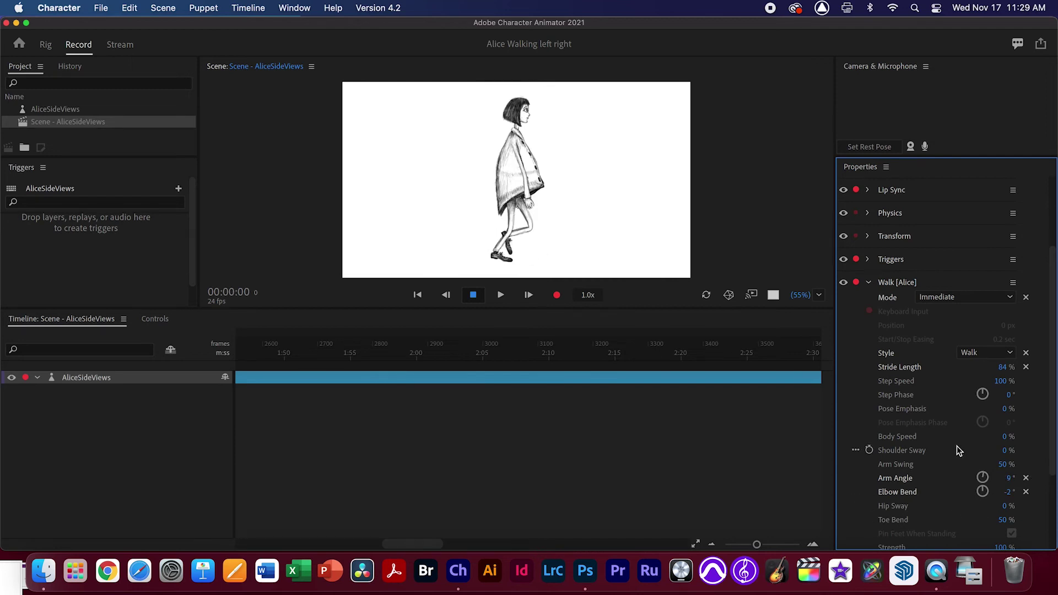
Set the Walk behavior's mode to Left & Right Arrow keys and its Body Speed to 100%.
left_click(964, 297)
left_click(967, 323)
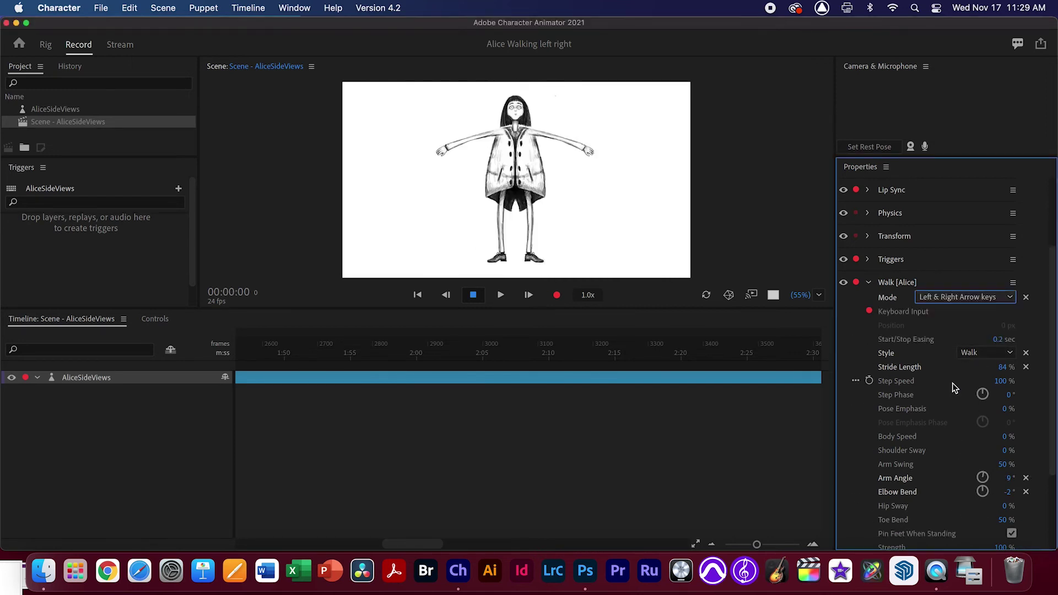
scroll(950, 478, "down", 3)
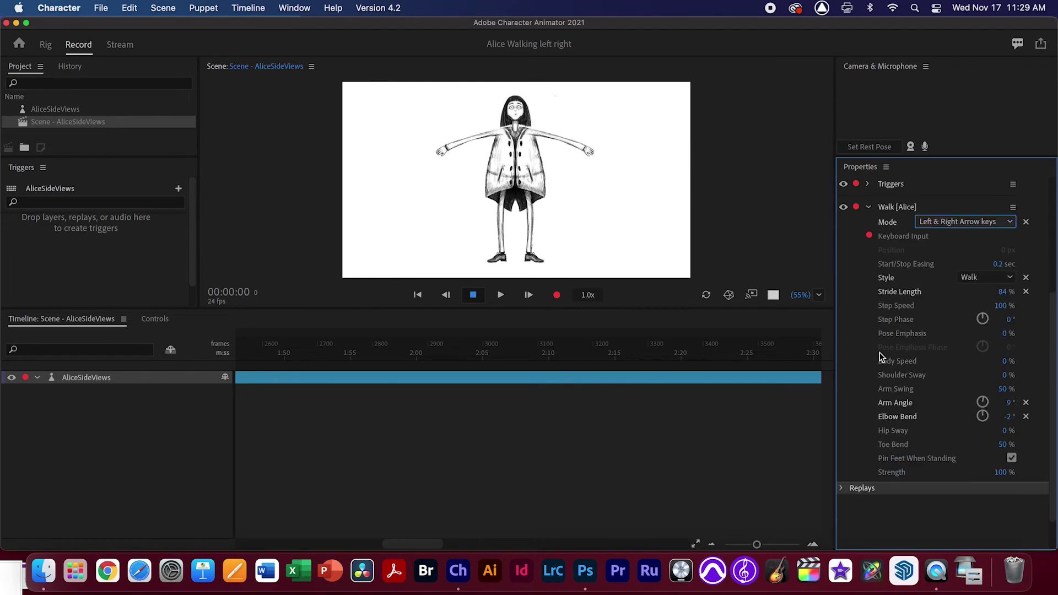
type("100")
Walk Alice left and right across the scene to test the direction changes.
key("Left")
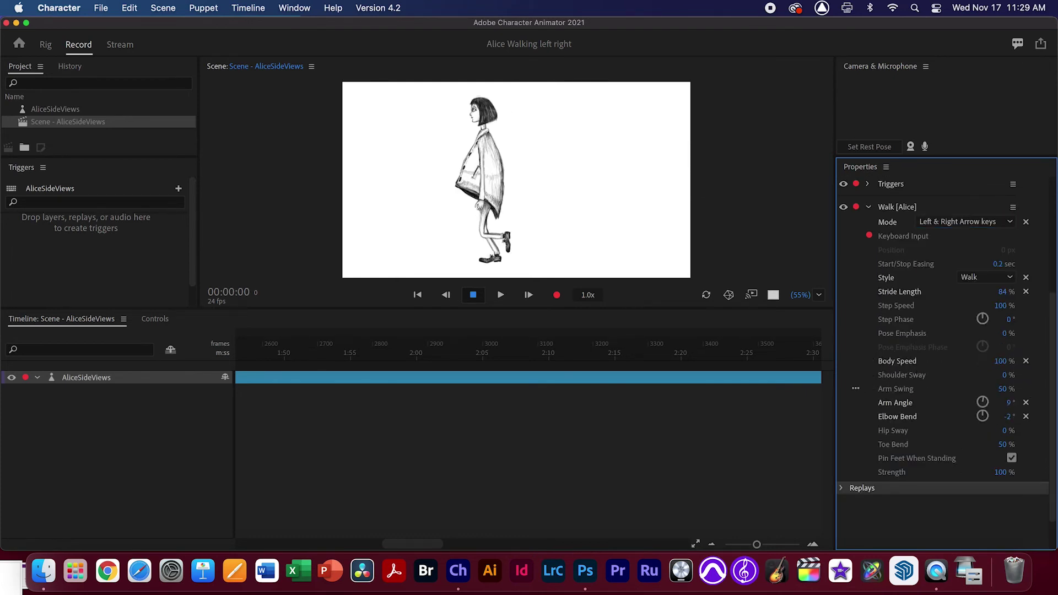
key("Right")
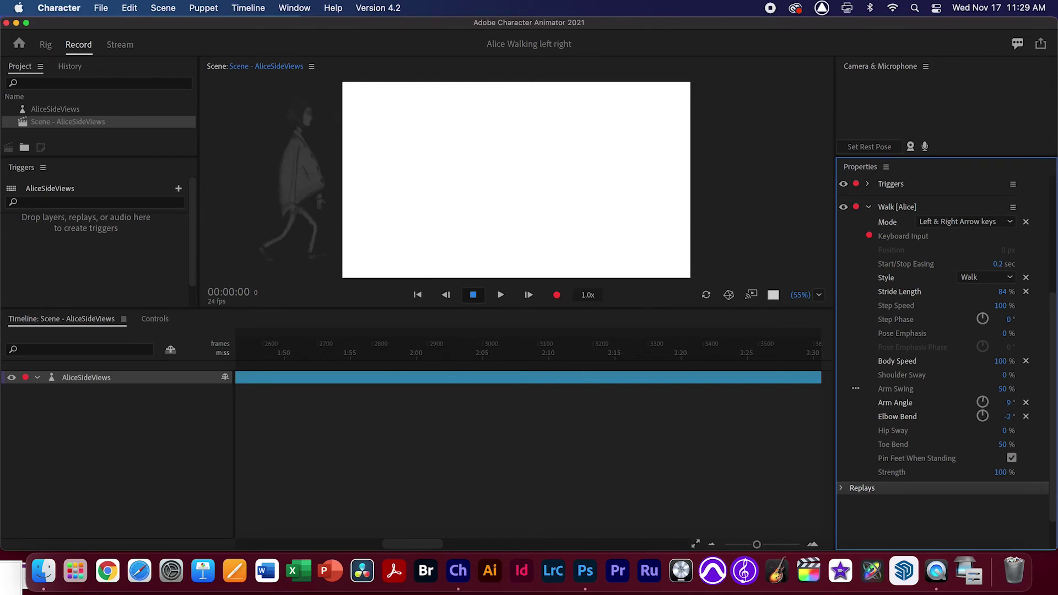
key("Right")
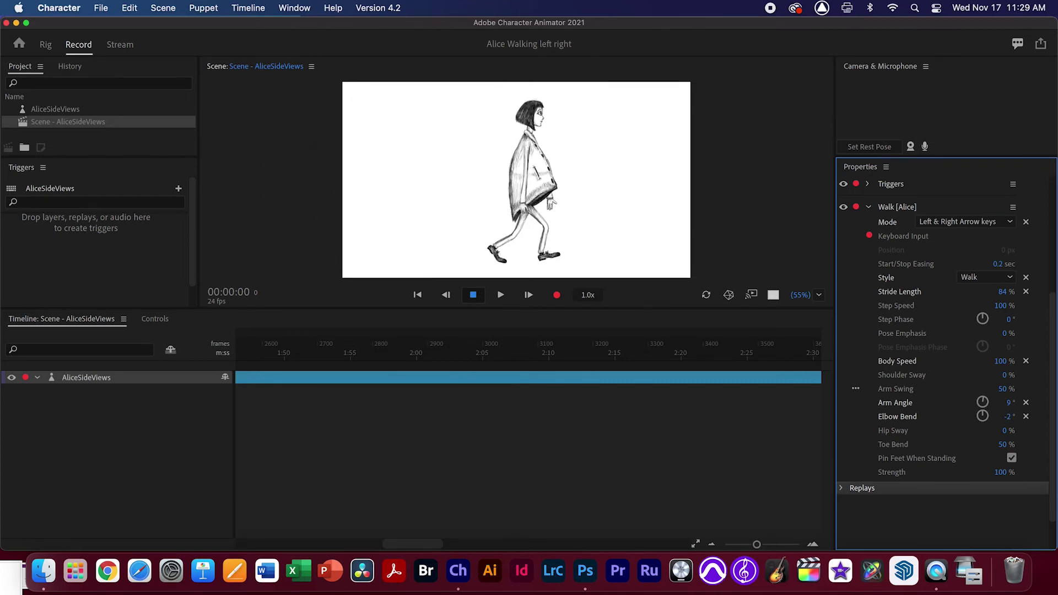
key("Left")
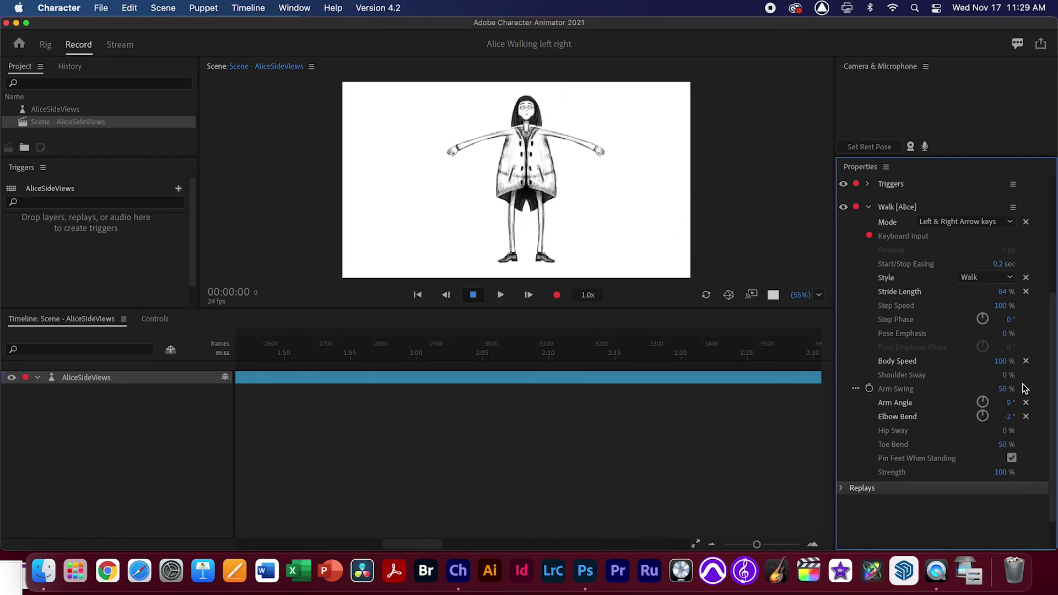
Try the Walk behavior's Immediate mode, return it to Left & Right Arrow keys, and walk Alice left.
left_click(973, 226)
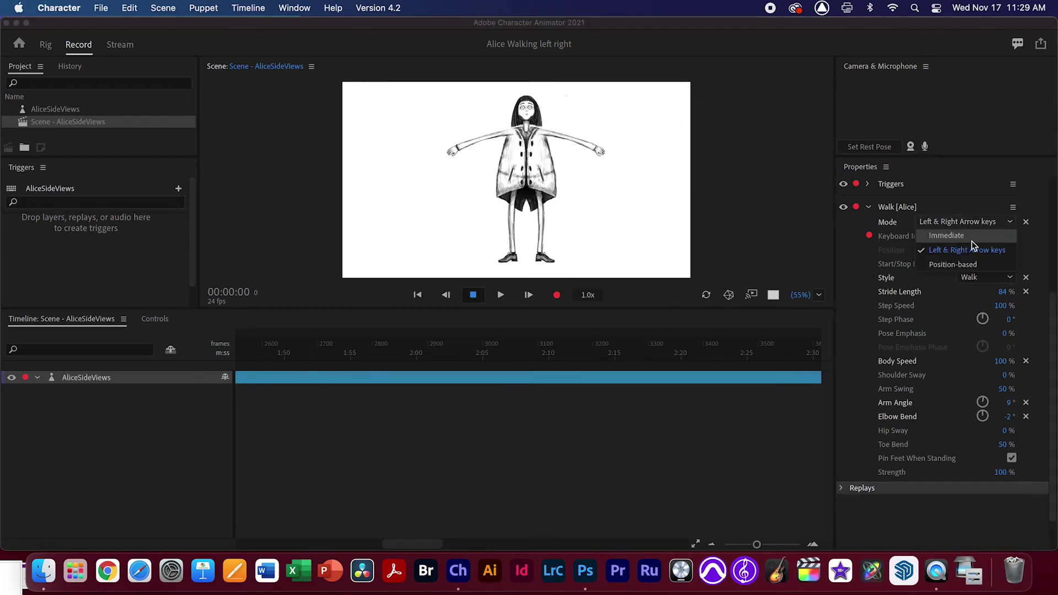
left_click(947, 235)
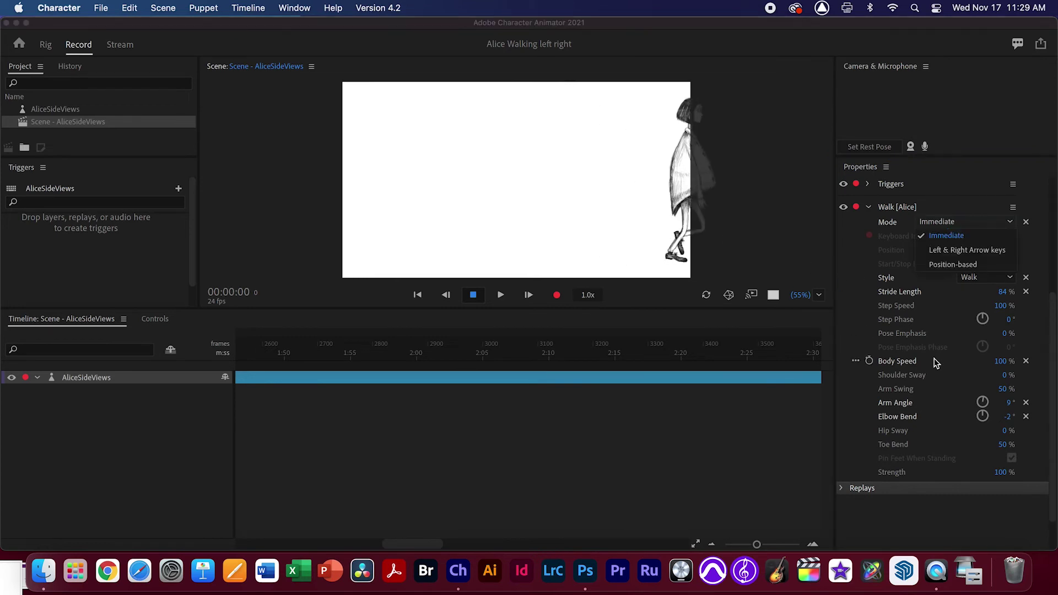
left_click(1002, 362)
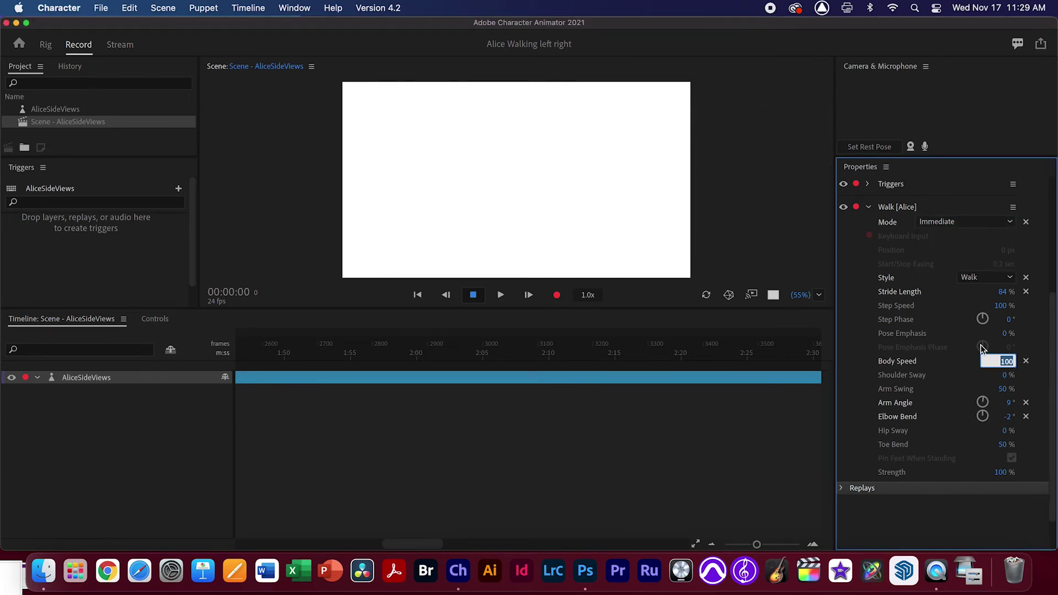
left_click(959, 226)
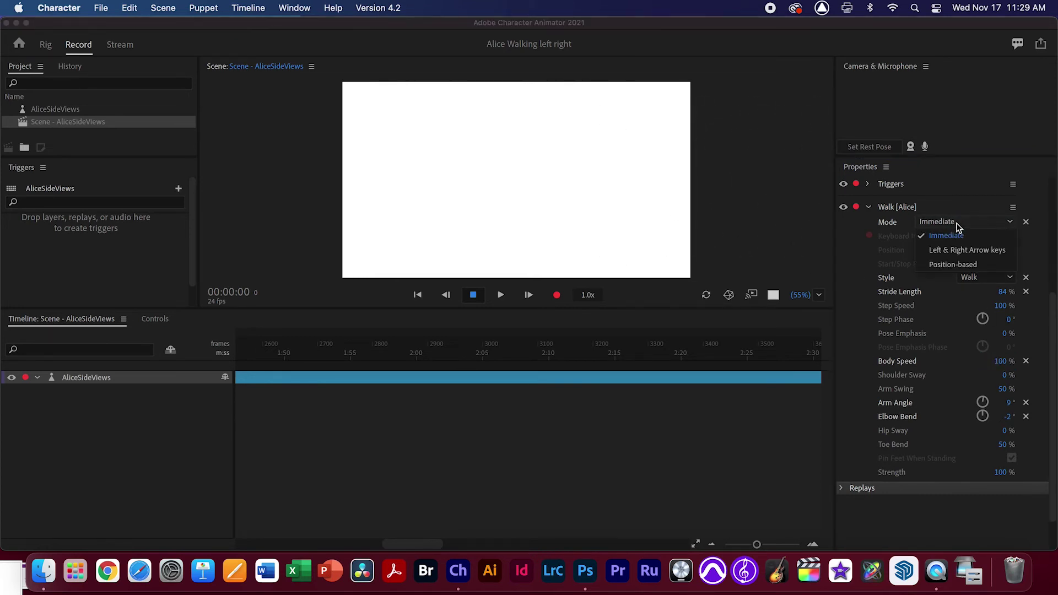
left_click(960, 251)
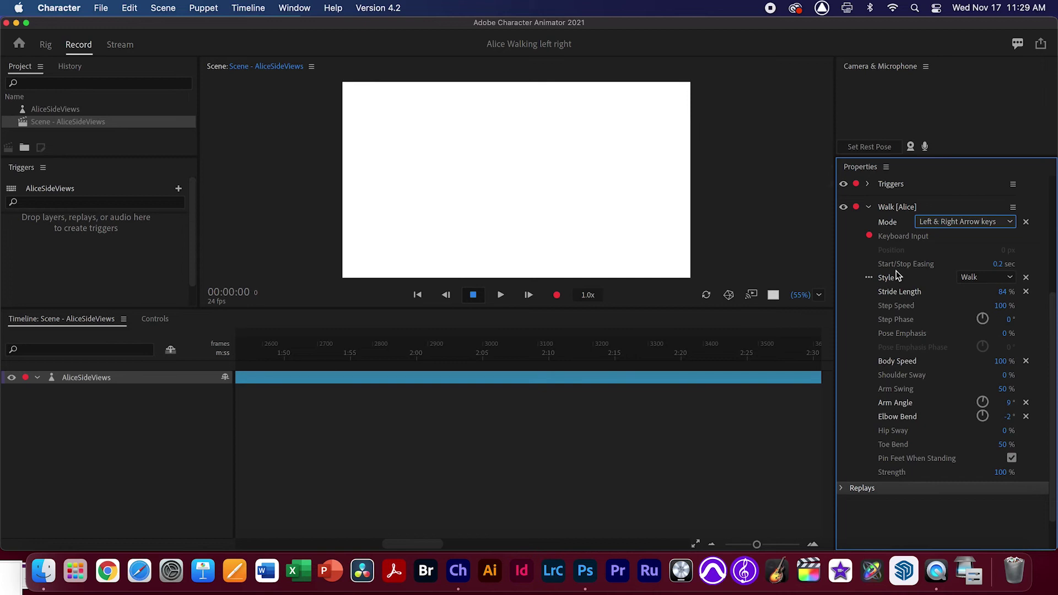
key("Left")
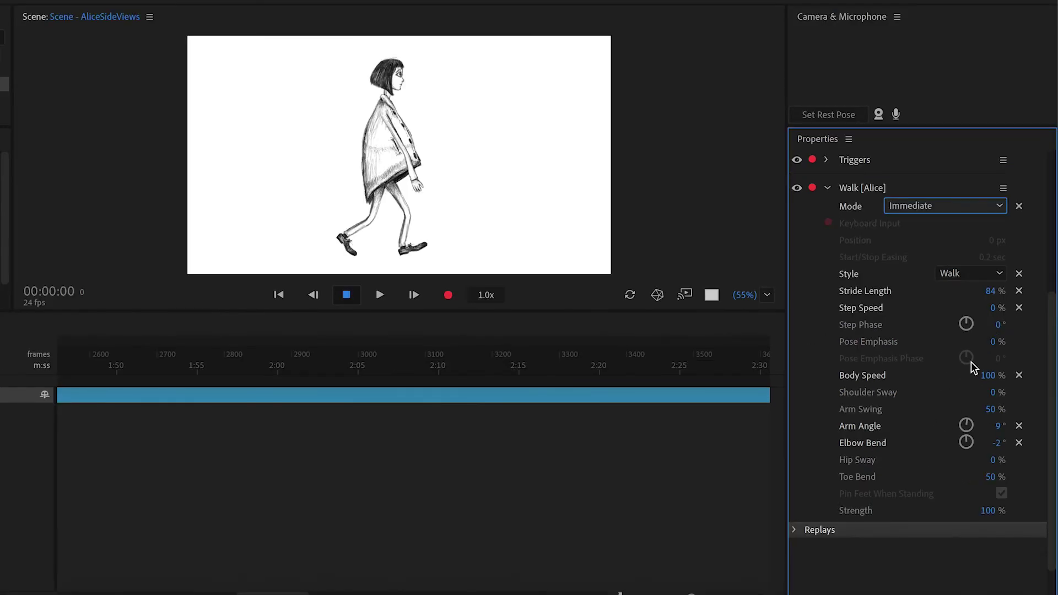
Set the Walk behavior's Body Speed to 0% and Step Speed to 100% so Alice walks in place.
left_click(989, 377)
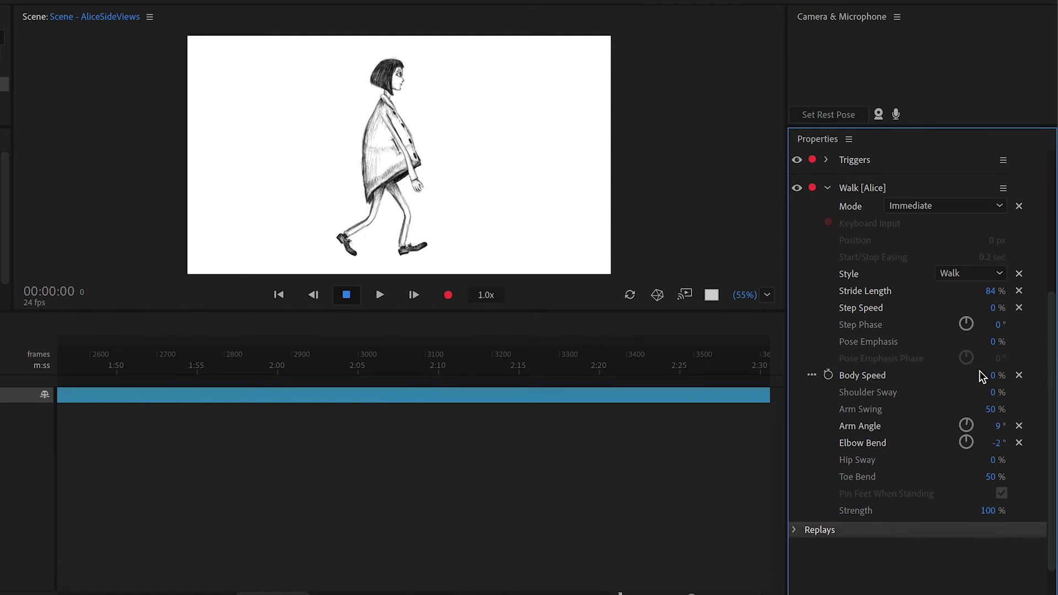
type("100")
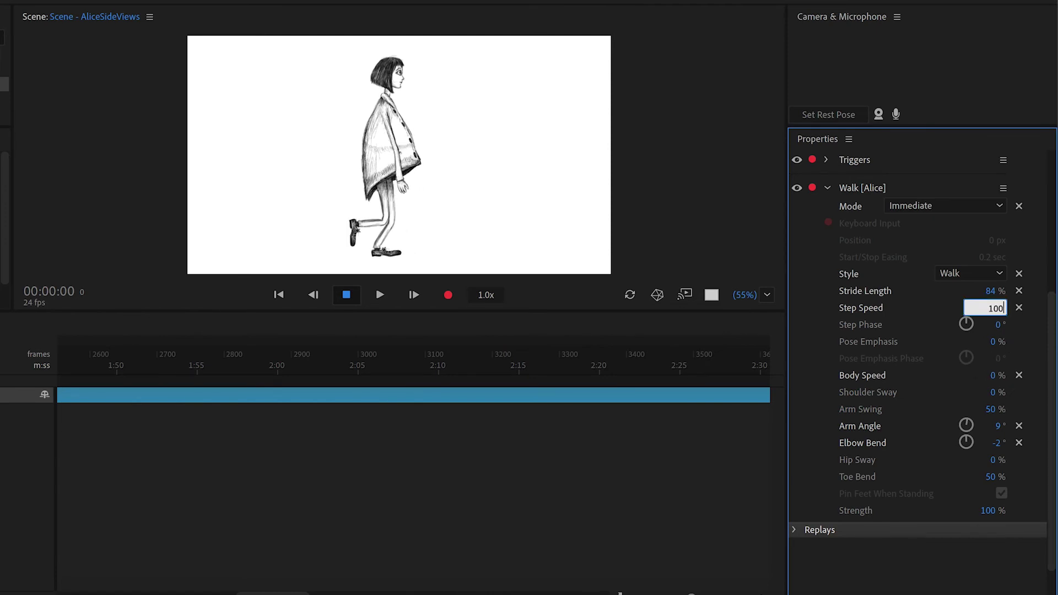
key("Return")
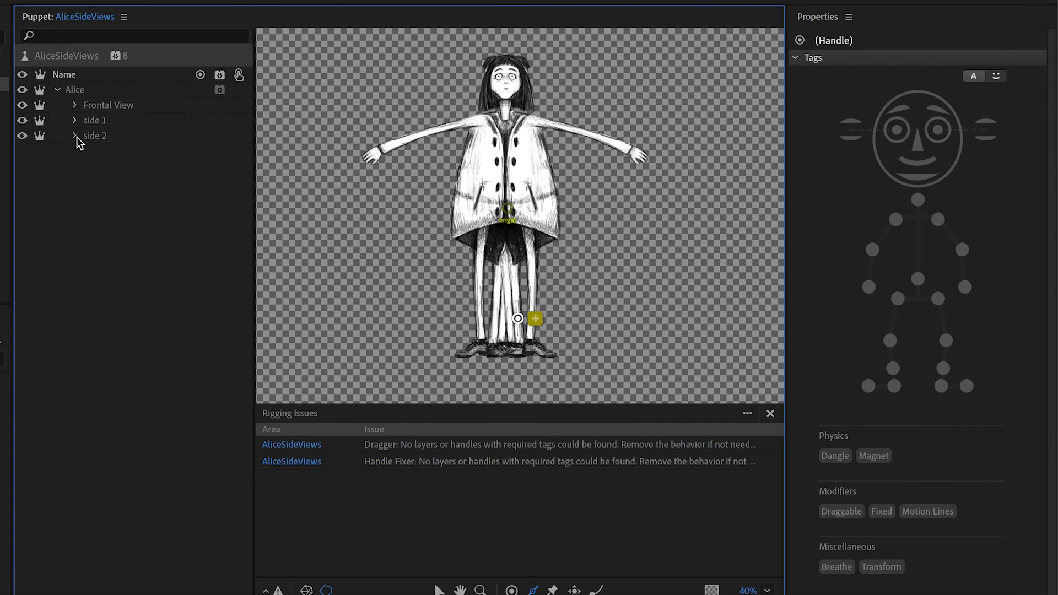
In the puppet rig, set the attach style of the front Arm in side 2's Body group to Hinge.
left_click(75, 136)
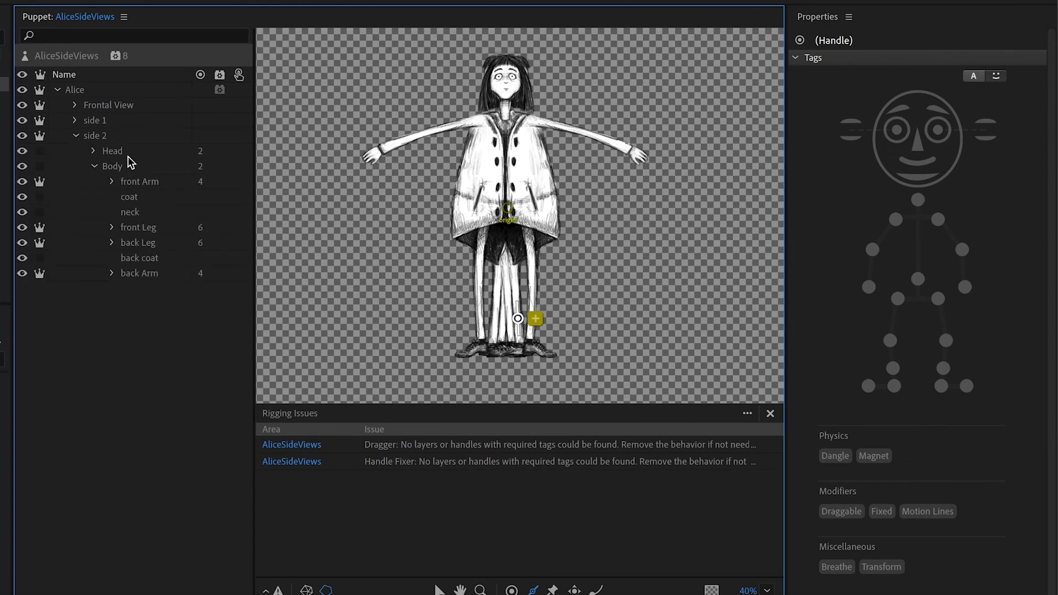
left_click(95, 166)
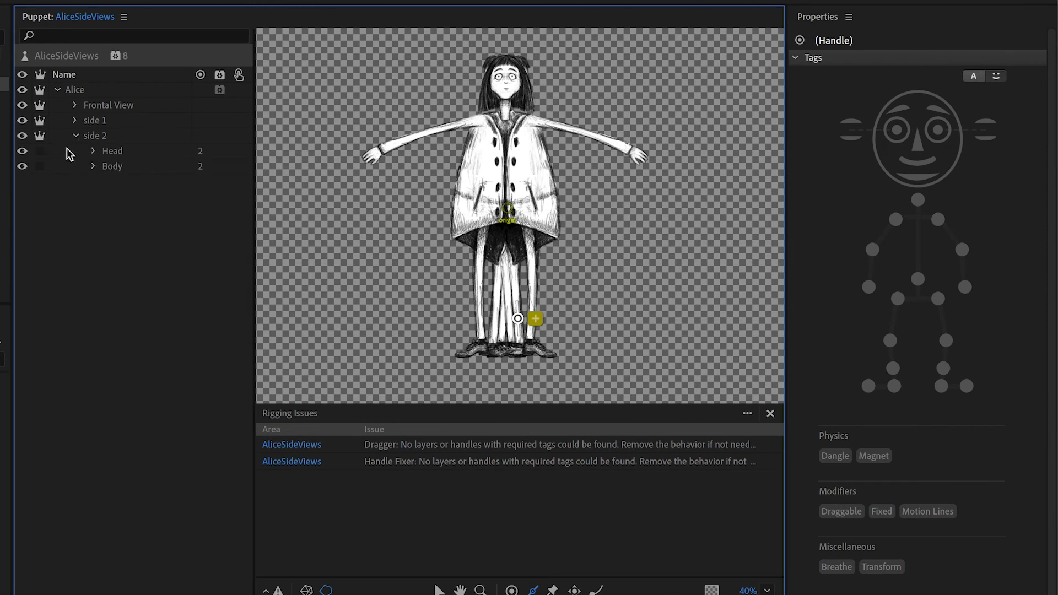
left_click(24, 135)
left_click(23, 136)
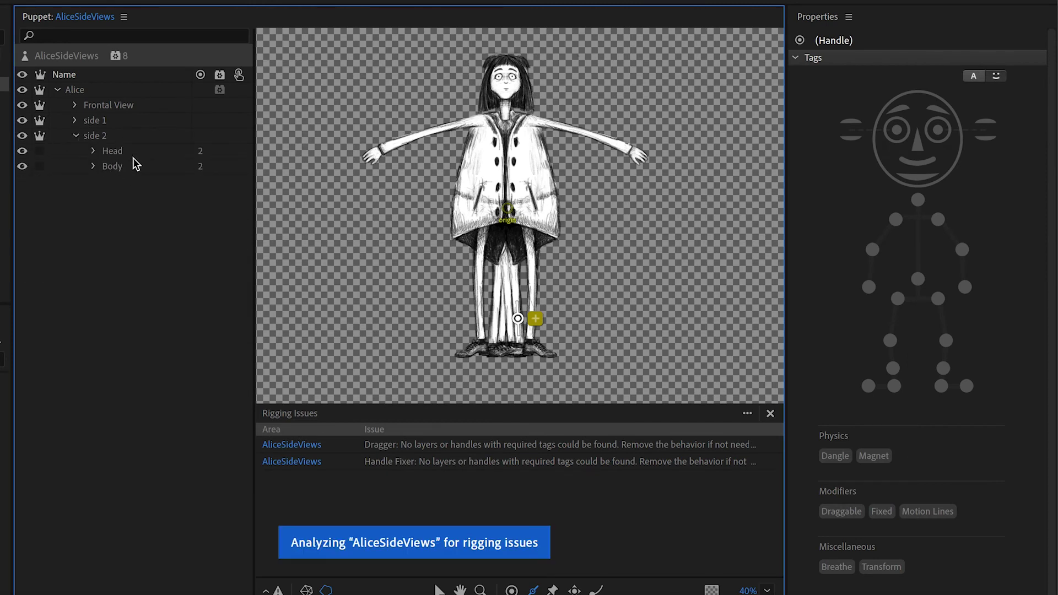
left_click(94, 165)
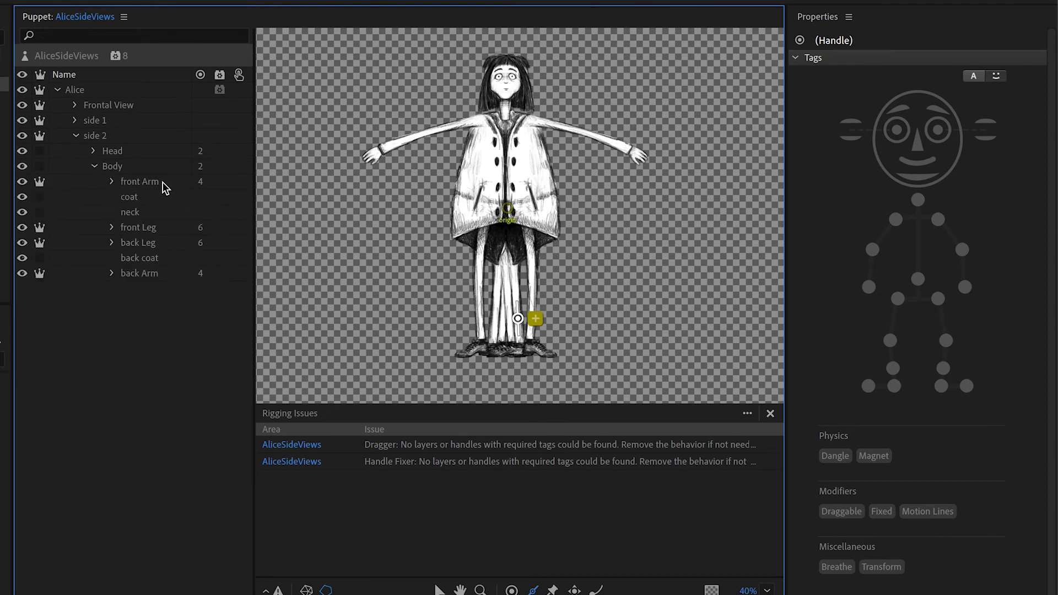
left_click(163, 183)
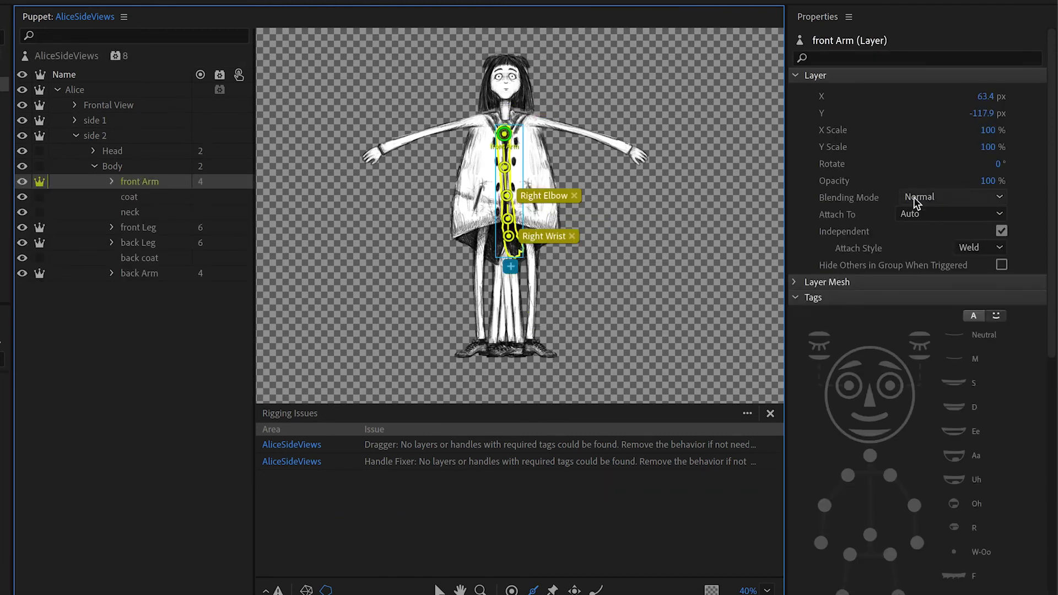
left_click(995, 249)
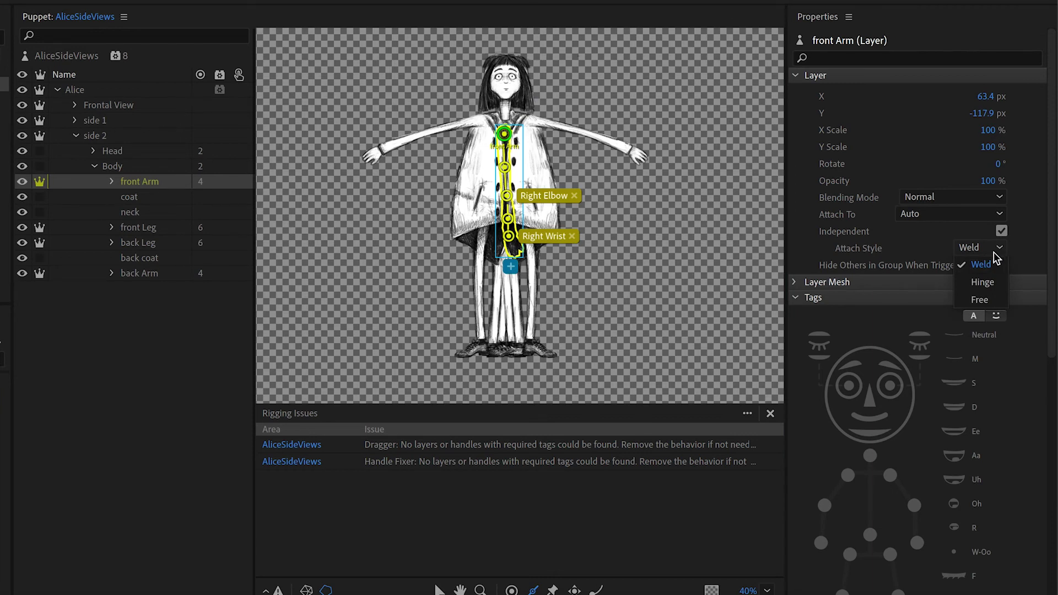
left_click(990, 284)
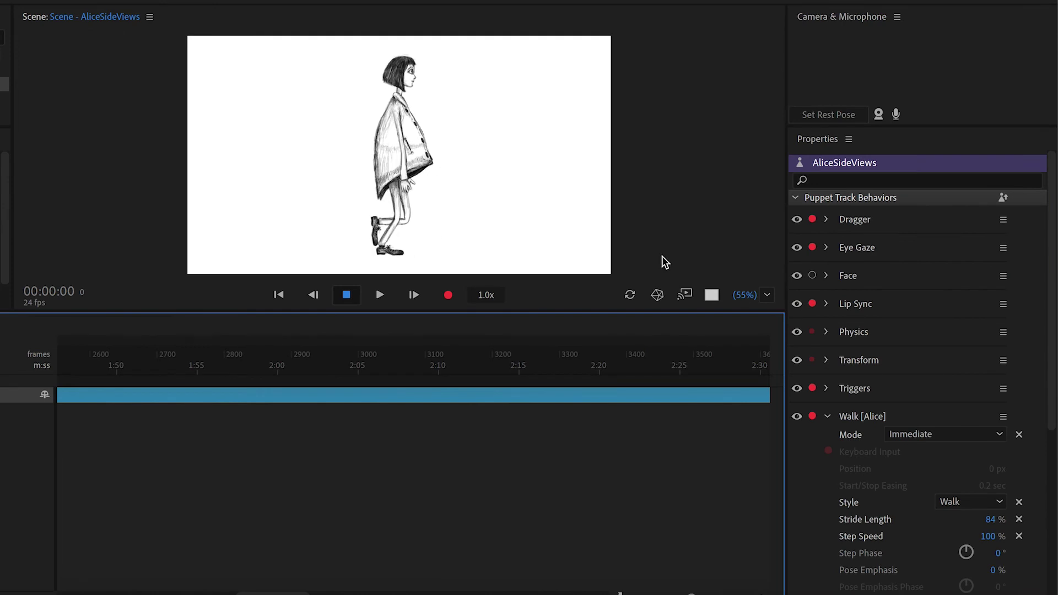
Back in the scene, set the Walk behavior's Arm Angle to 24° and Elbow Bend to 77°.
scroll(922, 480, "down", 3)
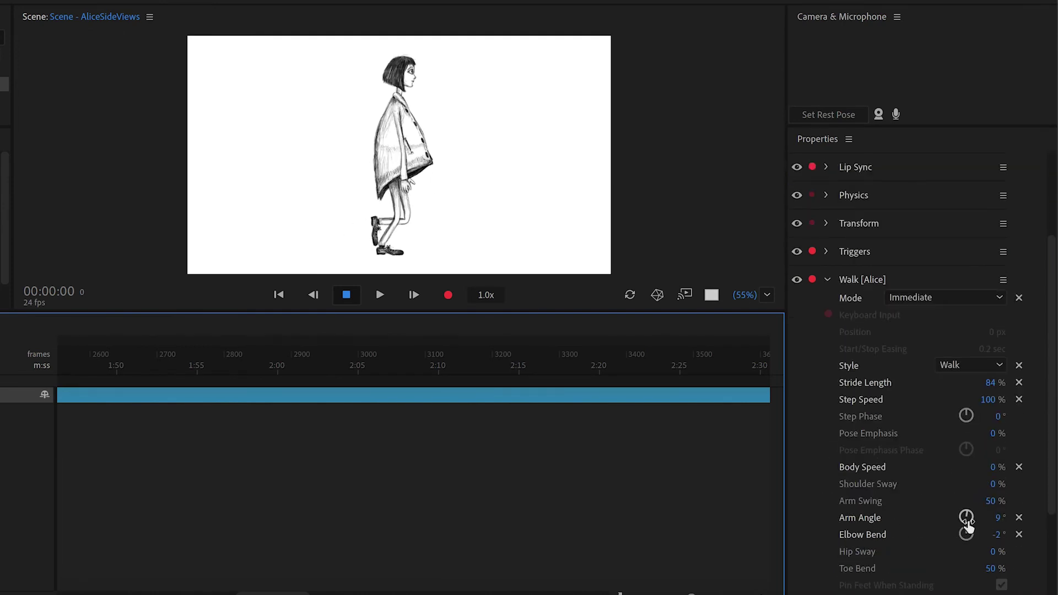
left_click_drag(967, 518, 394, 106)
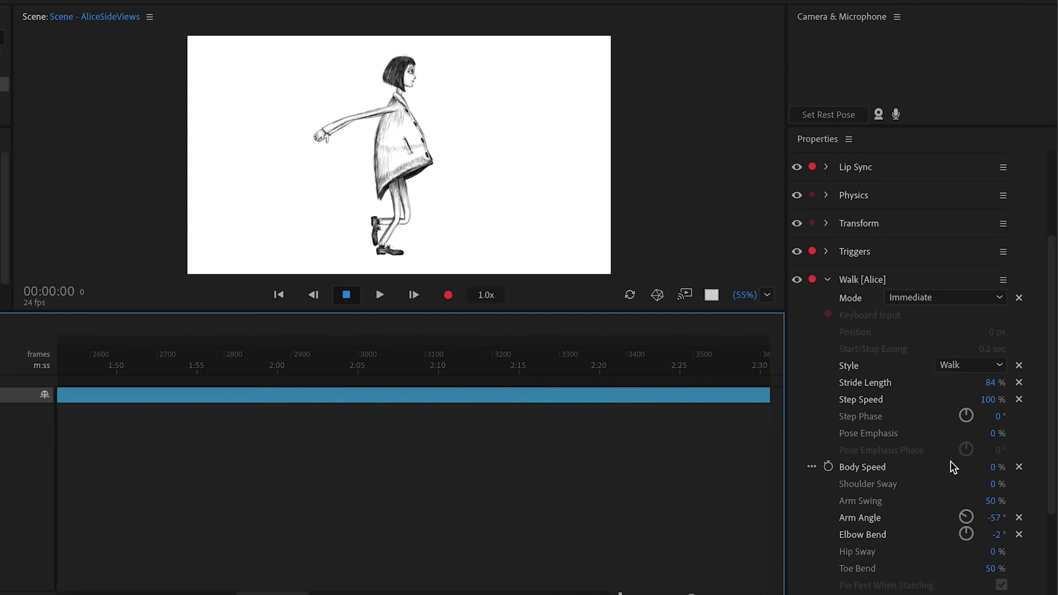
left_click_drag(972, 518, 1025, 533)
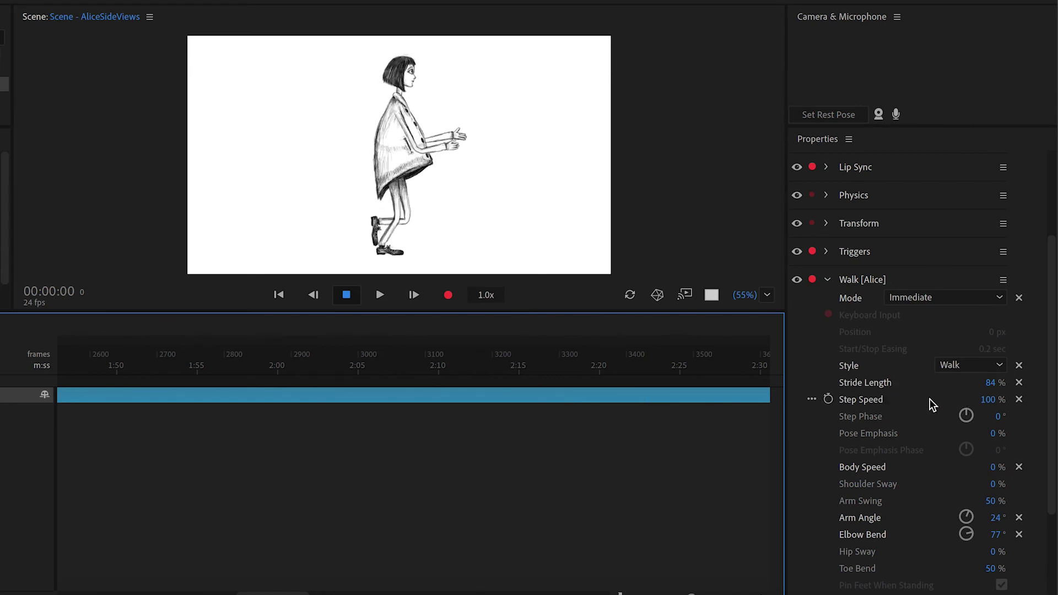
Enable keyframing for the Walk behavior's Step Speed, Elbow Bend and Arm Angle while recording a take.
mouse_move(843, 401)
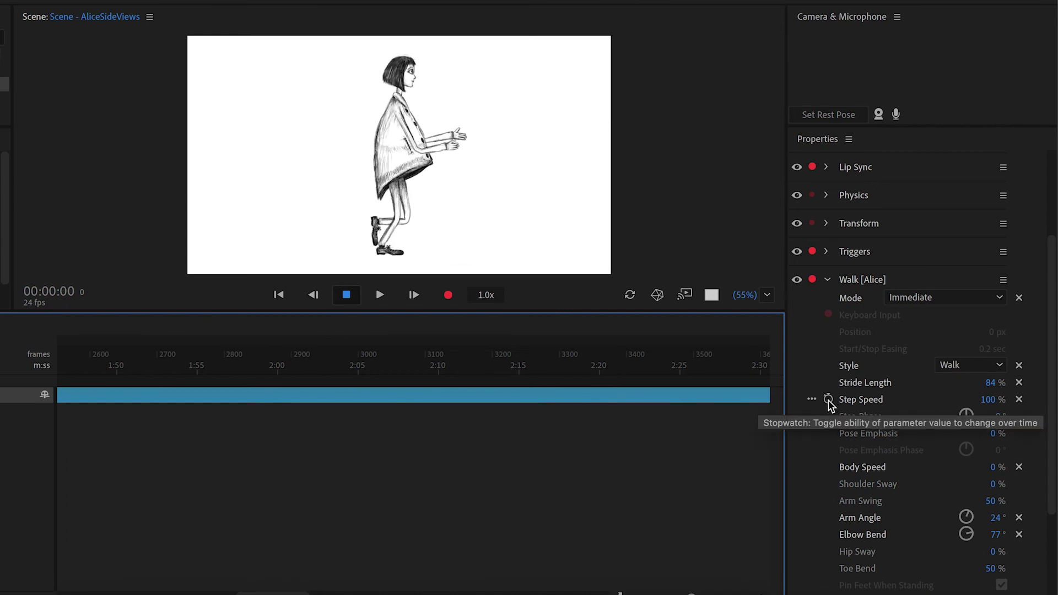
left_click(828, 398)
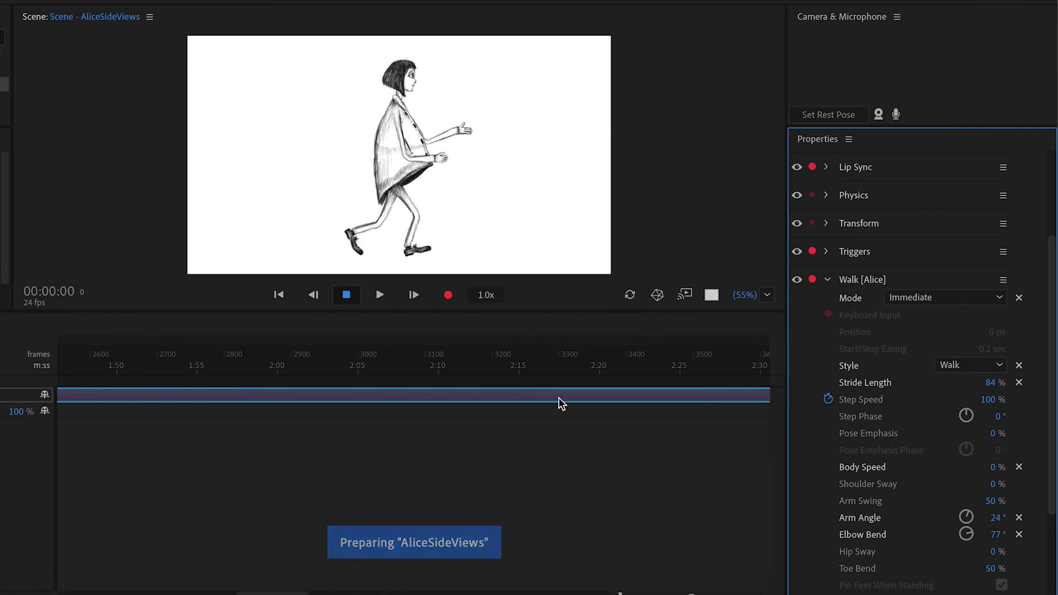
left_click(448, 296)
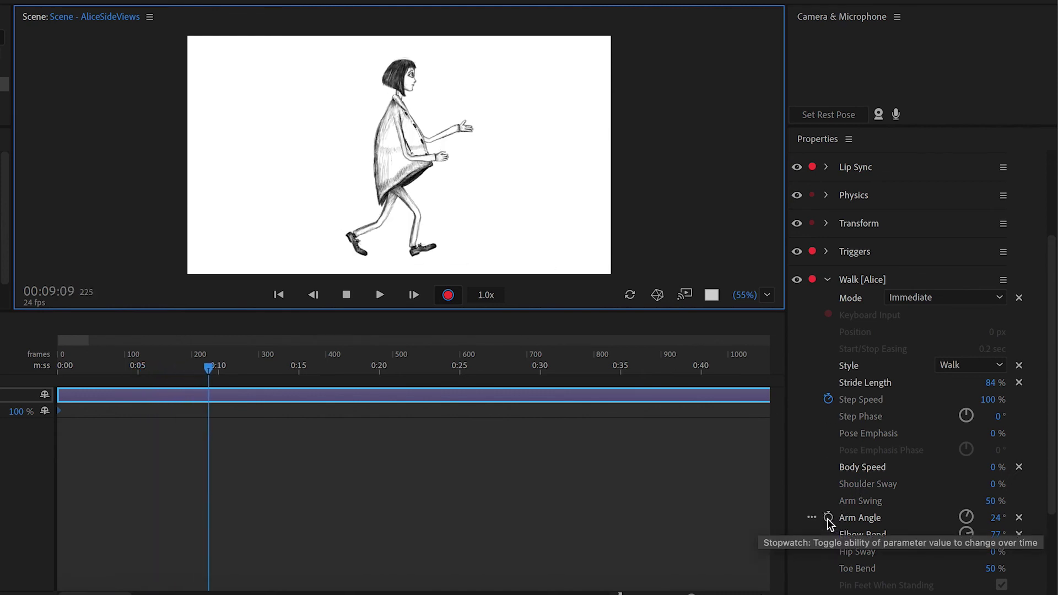
left_click(828, 534)
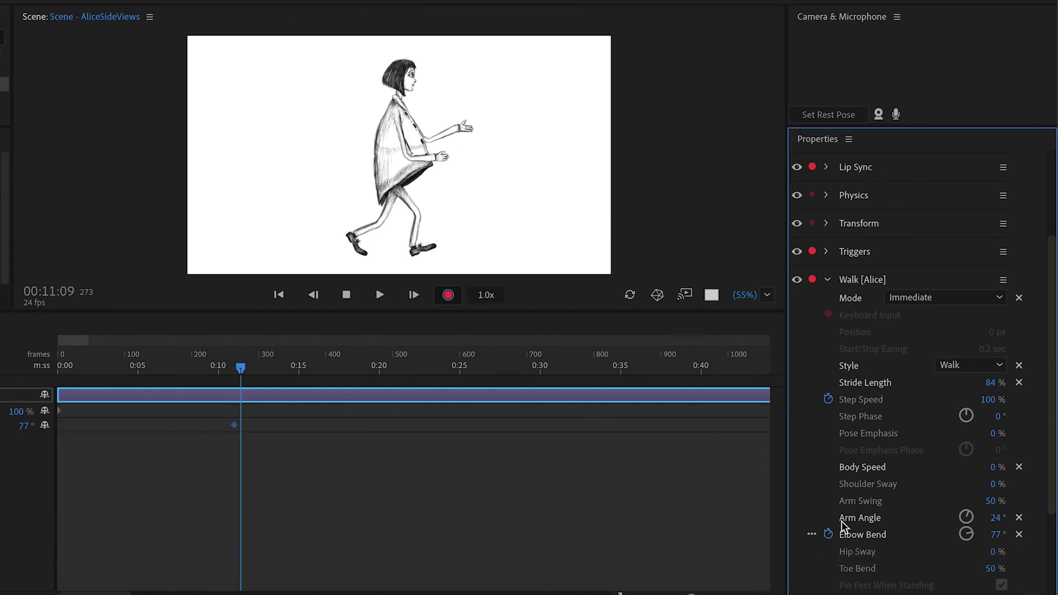
left_click(828, 517)
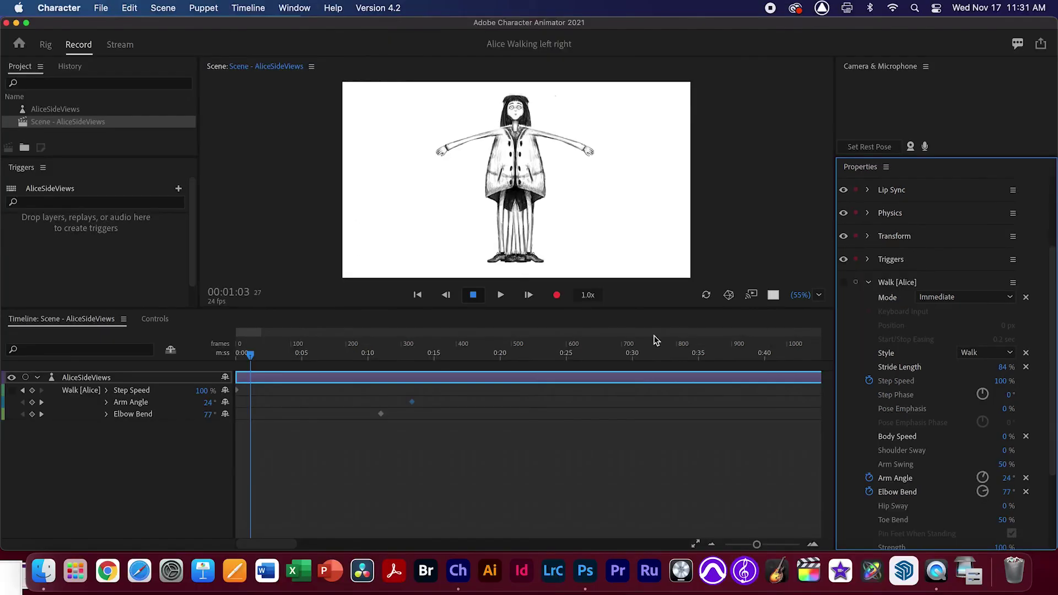
Keyframe Step Speed, Arm Angle and Elbow Bend along the timeline, starting at 100%, -41° and 28°, and play the scene from the start.
key("space")
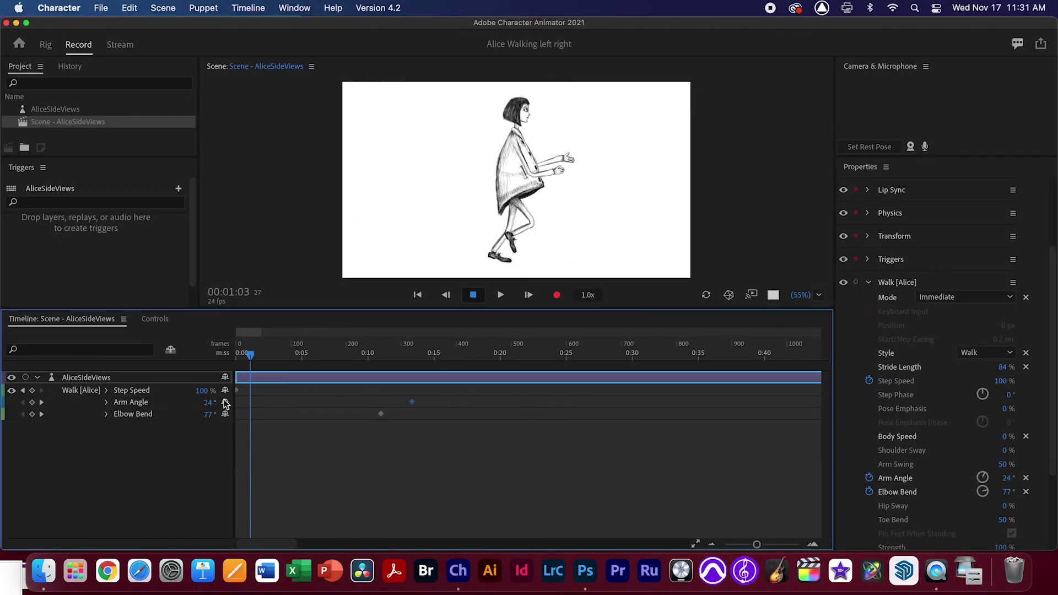
mouse_move(270, 356)
left_mouse_down()
mouse_move(364, 356)
mouse_move(288, 355)
left_mouse_up()
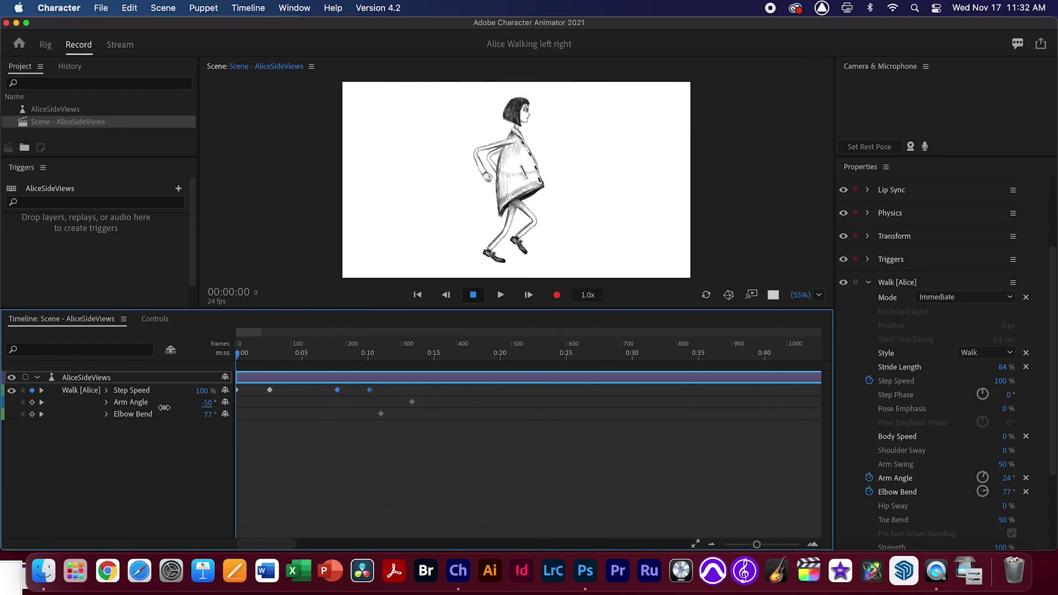
left_click_drag(294, 352, 297, 352)
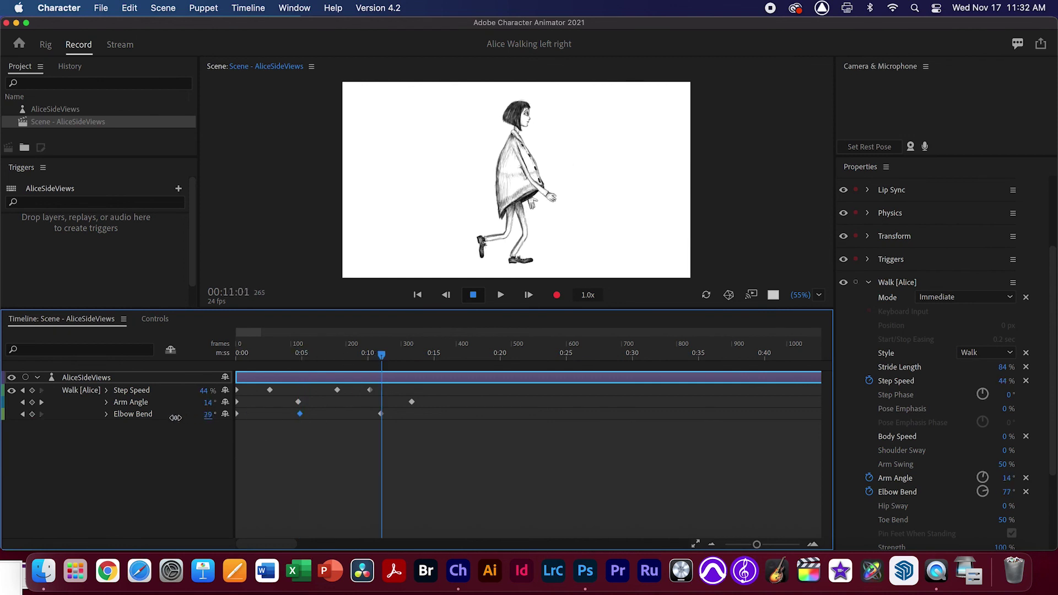
key("Home")
left_click(501, 295)
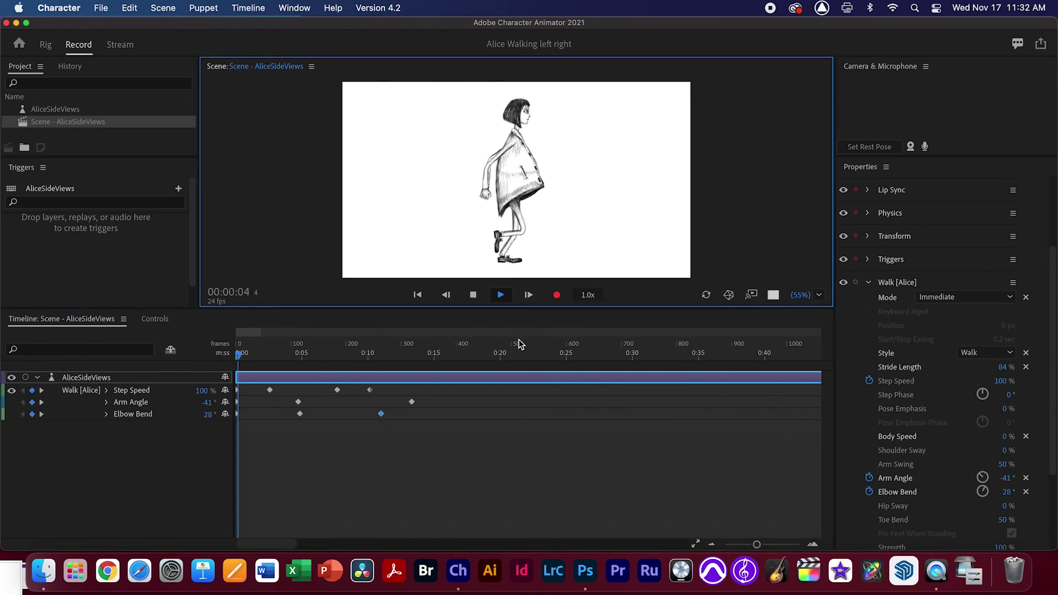